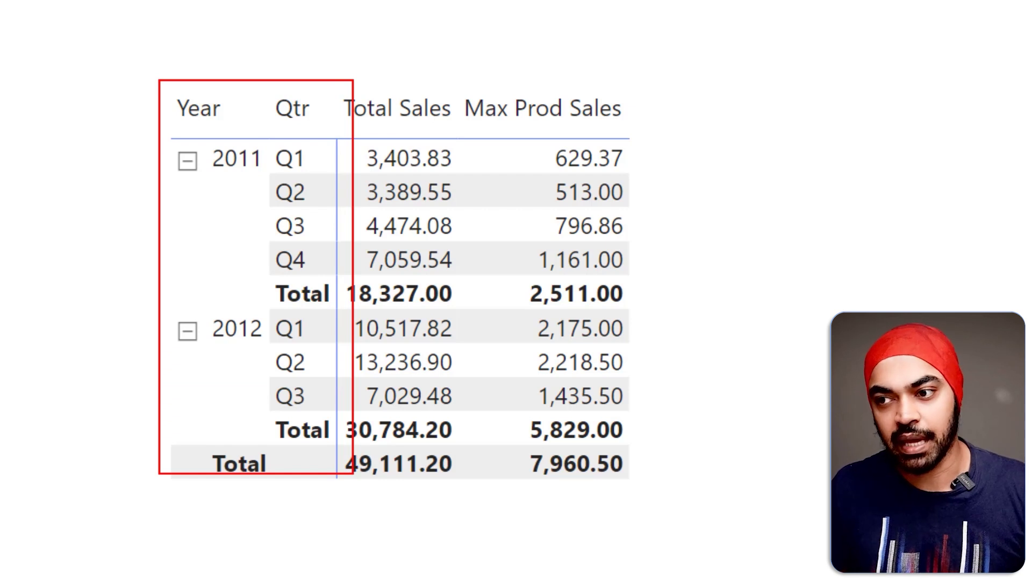
pyautogui.moveTo(429, 53)
pyautogui.mouseDown()
pyautogui.moveTo(429, 94)
pyautogui.moveTo(437, 82)
pyautogui.mouseUp()
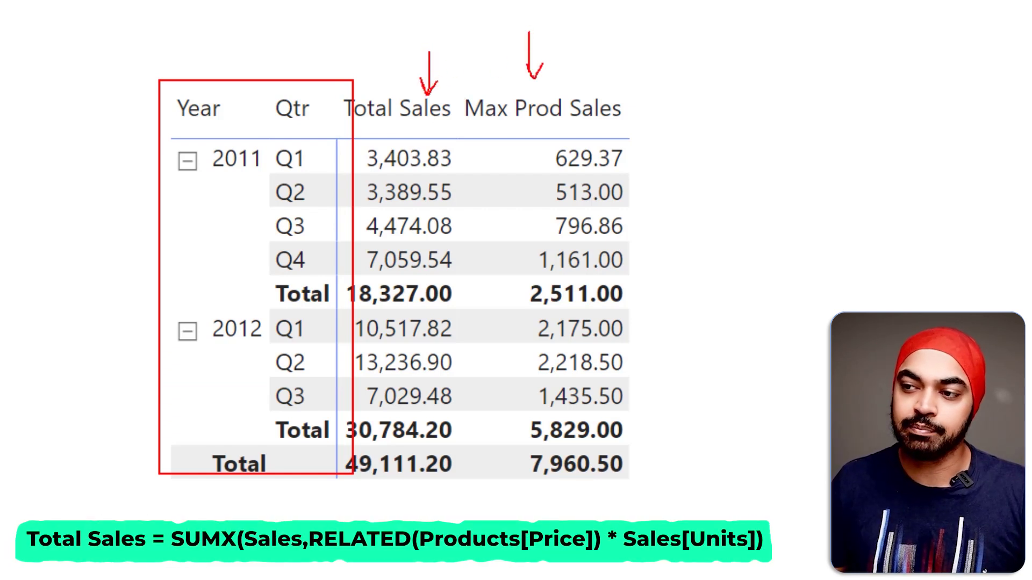
pyautogui.press('Escape')
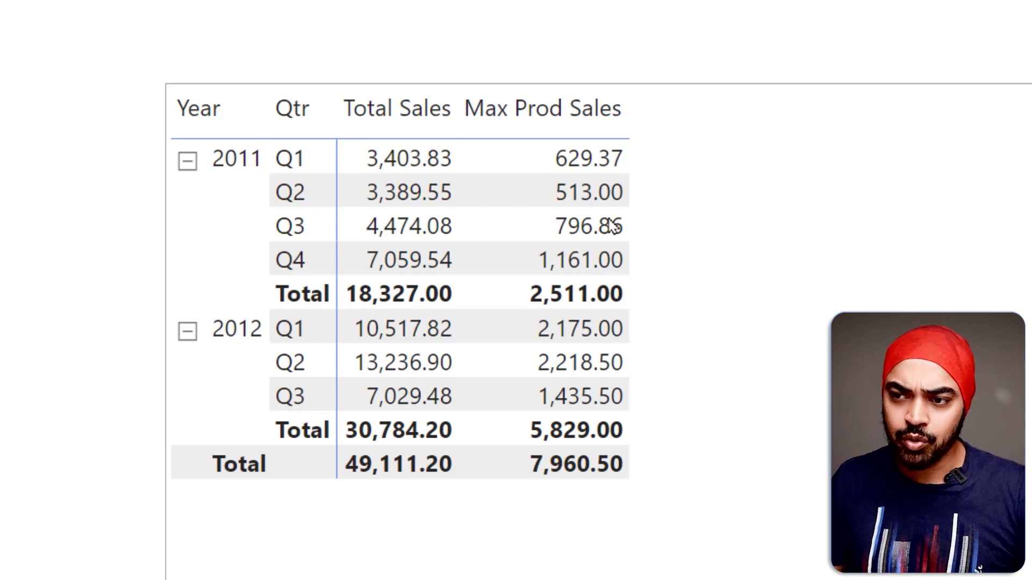
pyautogui.moveTo(180, 132); pyautogui.dragTo(321, 178)
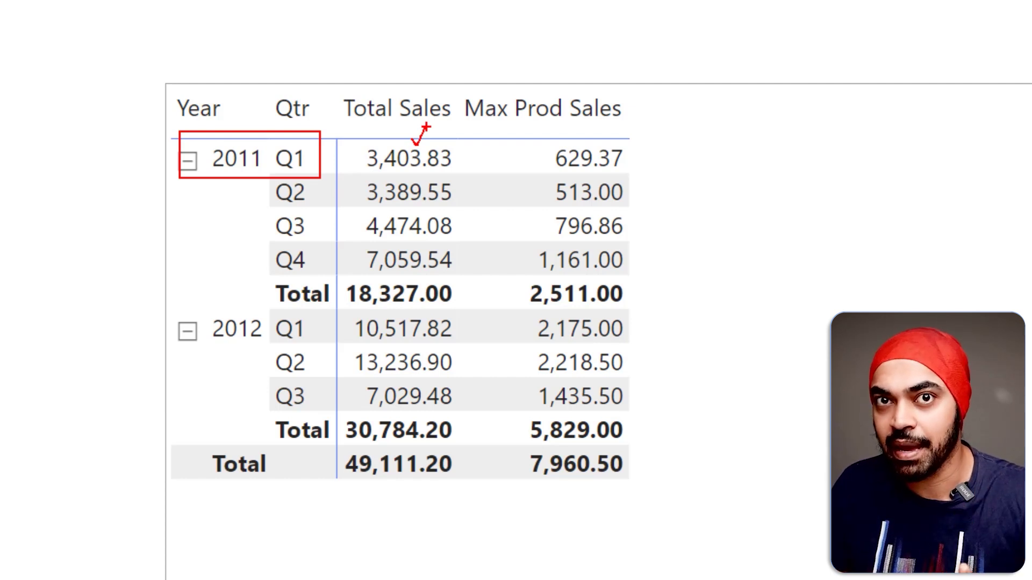
pyautogui.moveTo(632, 147); pyautogui.dragTo(672, 137)
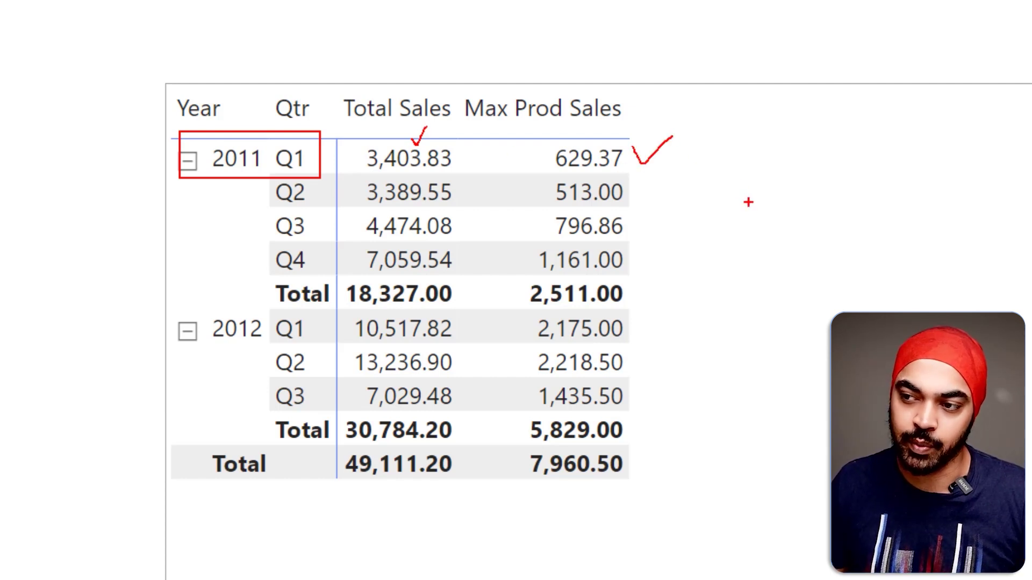
pyautogui.press('Escape')
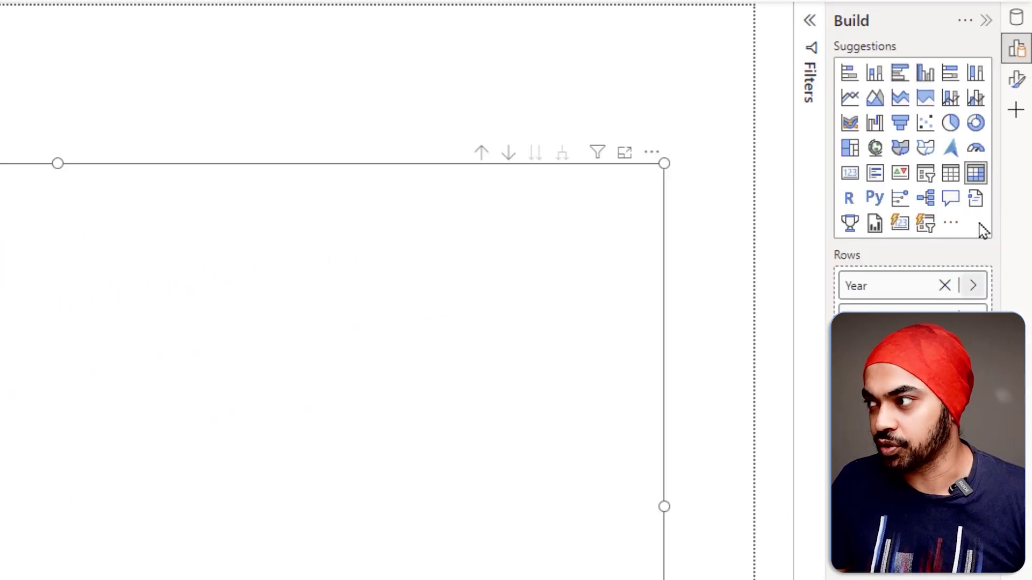
# - Open the Max Prod Sales measure in the Sales table and examine its DAX formula
pyautogui.click(1016, 20)
pyautogui.click(843, 139)
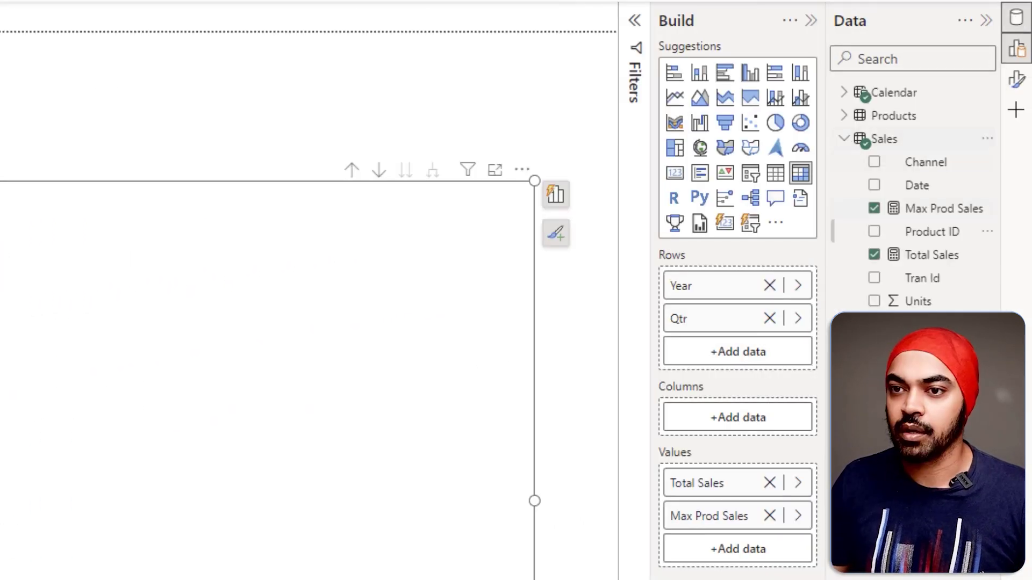
pyautogui.click(943, 208)
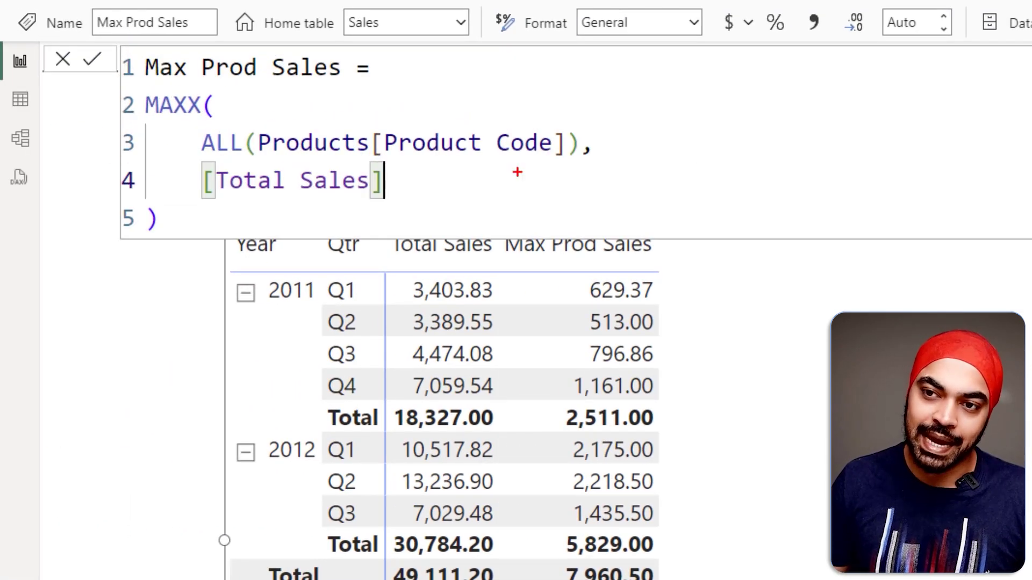
pyautogui.moveTo(208, 158); pyautogui.dragTo(519, 154)
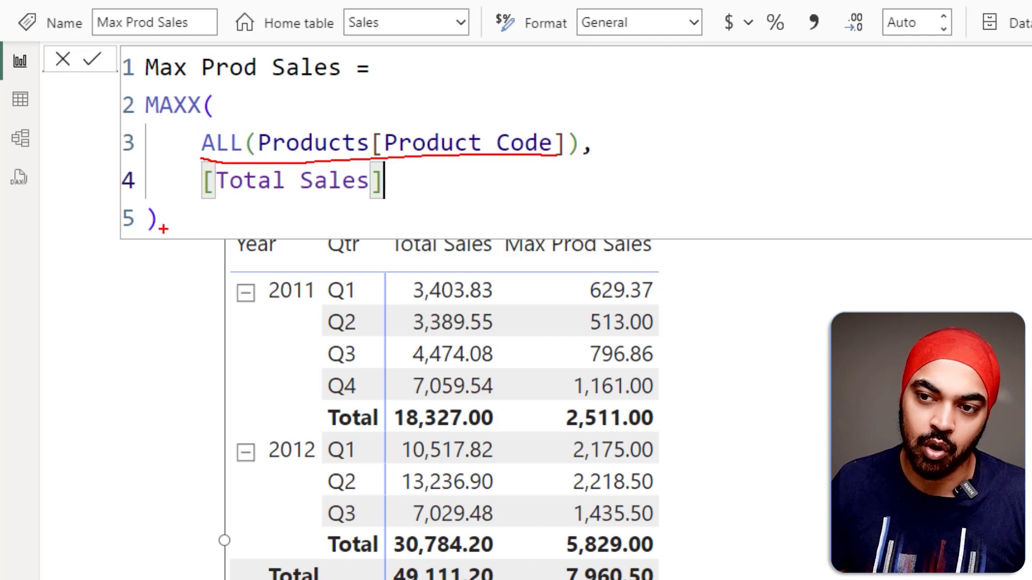
pyautogui.moveTo(207, 210); pyautogui.dragTo(372, 202)
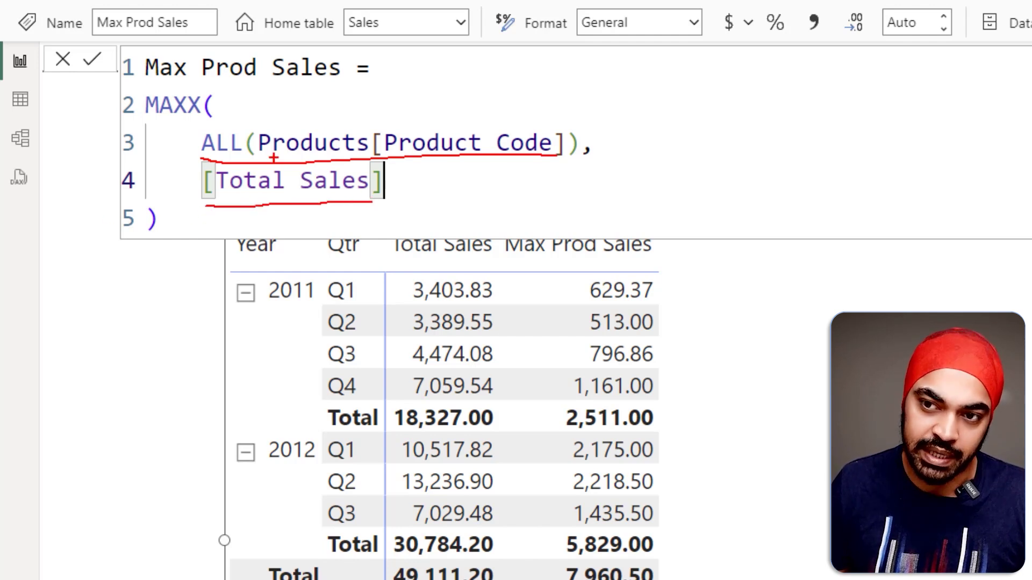
pyautogui.moveTo(760, 290)
pyautogui.mouseDown()
pyautogui.moveTo(695, 335)
pyautogui.moveTo(747, 330)
pyautogui.mouseUp()
pyautogui.press('Escape')
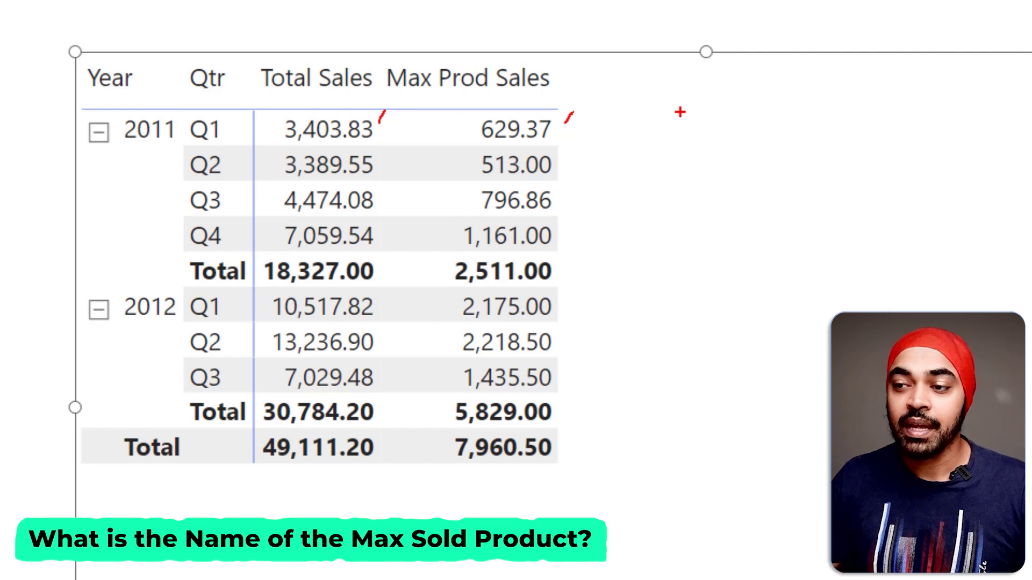
pyautogui.press('Escape')
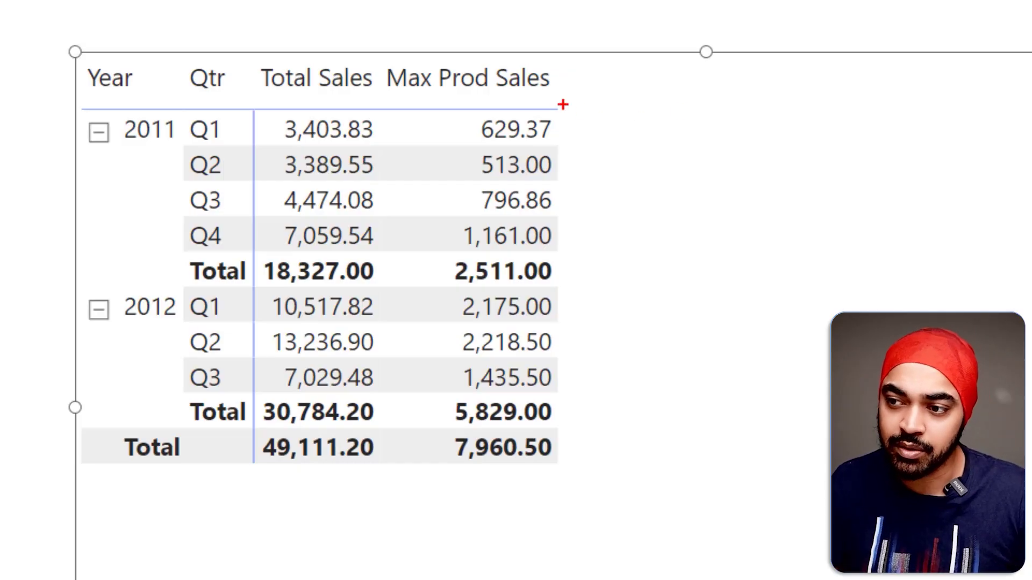
pyautogui.moveTo(563, 104); pyautogui.dragTo(821, 155)
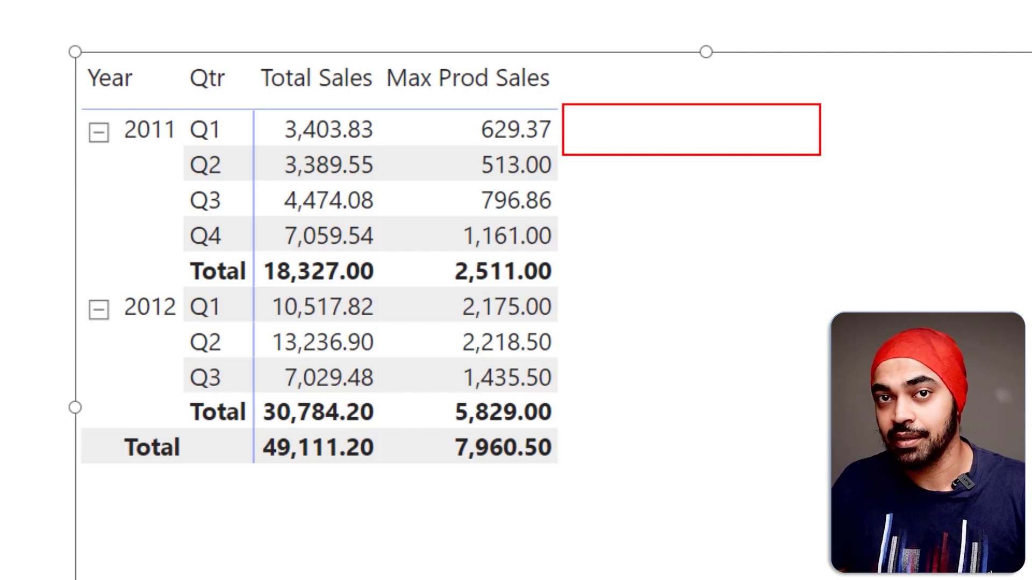
pyautogui.press('Escape')
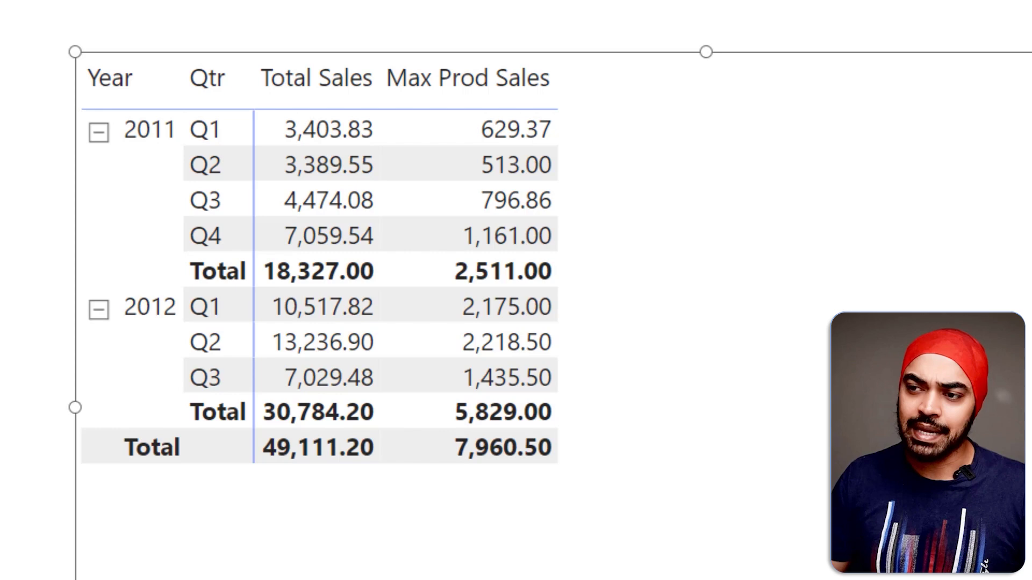
# - Create a new measure named Top Prod in the Sales table and start a new line for its formula
pyautogui.click(867, 15)
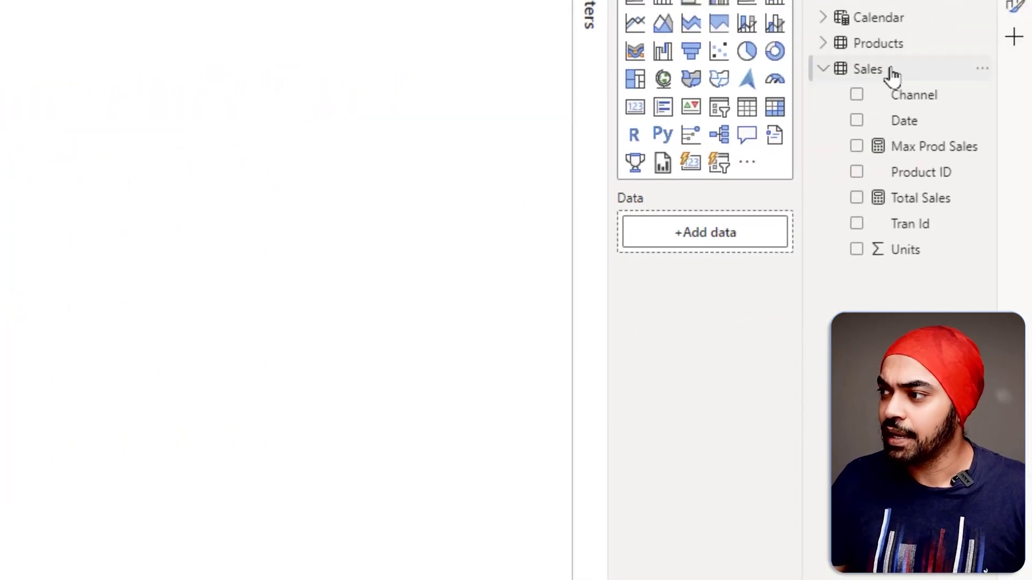
pyautogui.rightClick(891, 74)
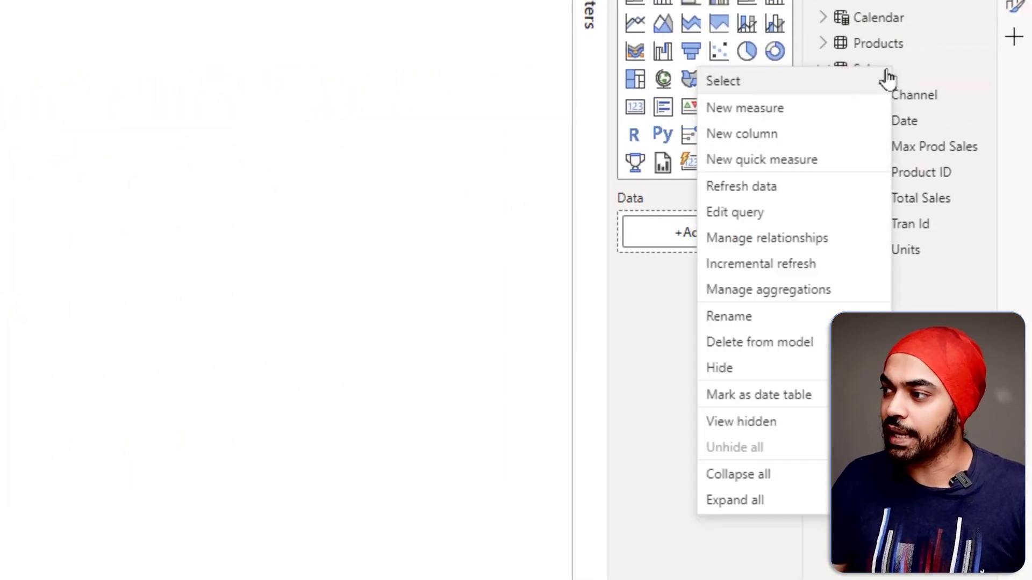
pyautogui.click(836, 115)
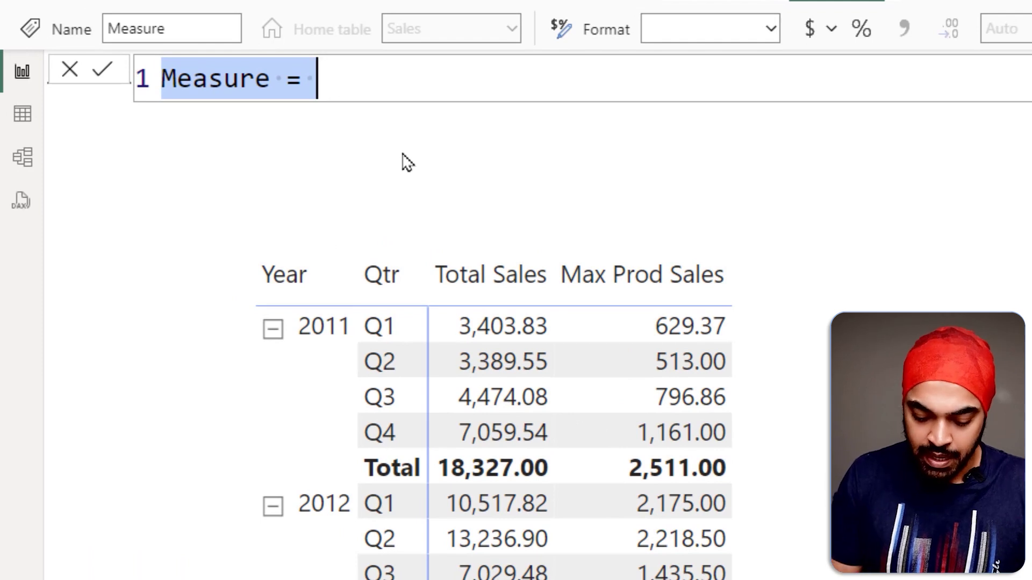
pyautogui.write('Top Prod =')
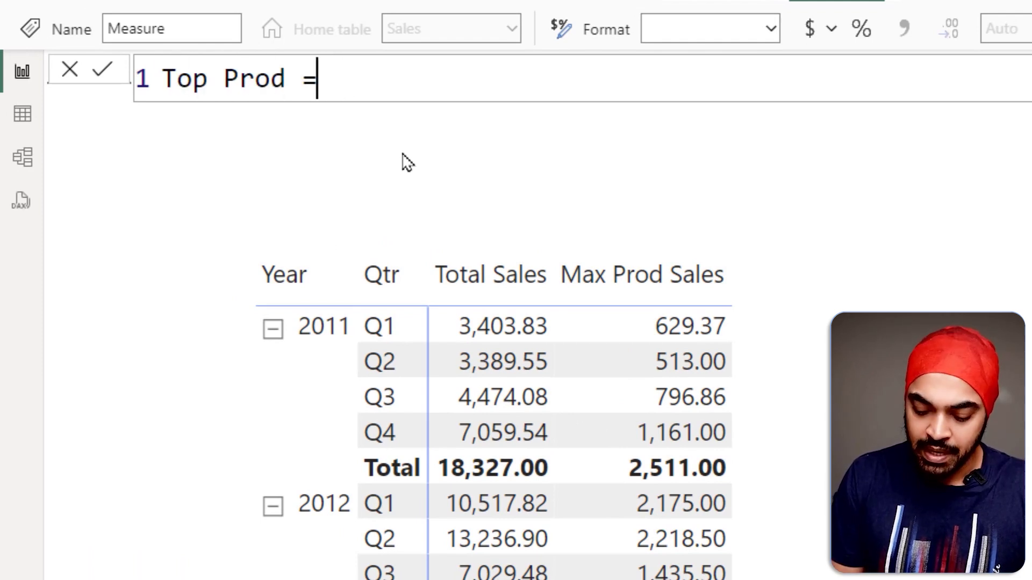
pyautogui.hotkey('shift', 'Return')
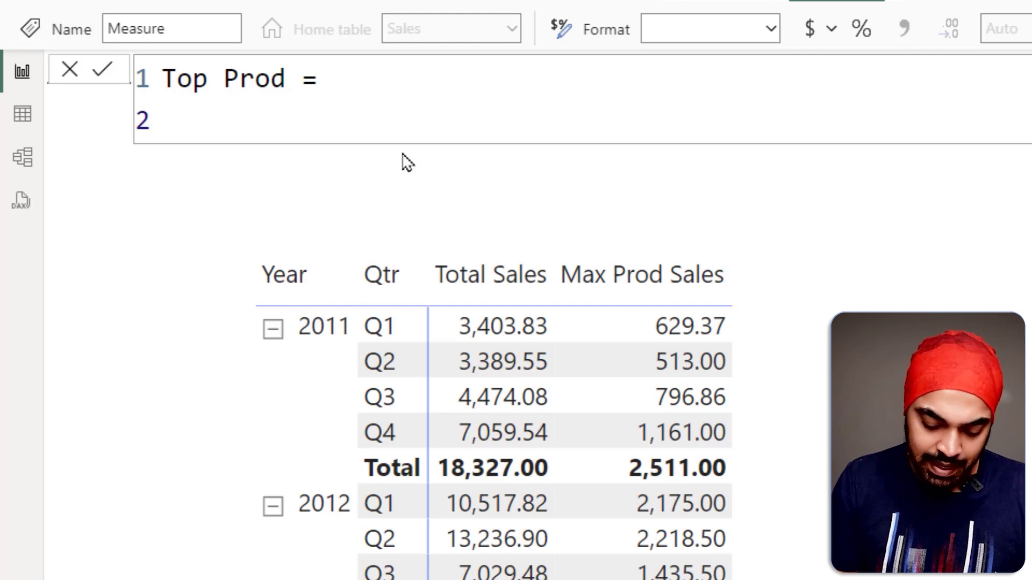
pyautogui.write('con')
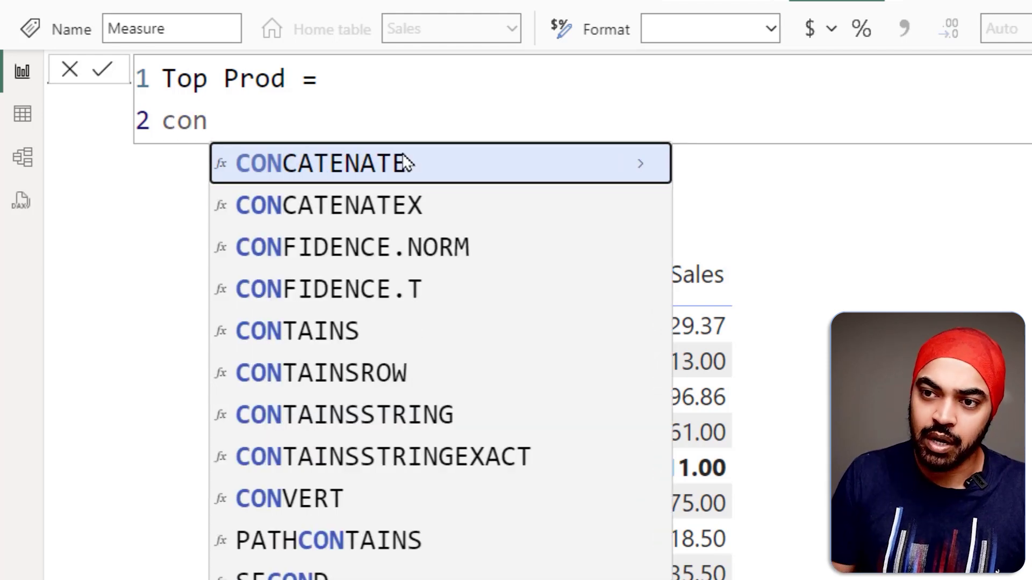
pyautogui.press('Down')
pyautogui.press('Tab')
pyautogui.press('Escape')
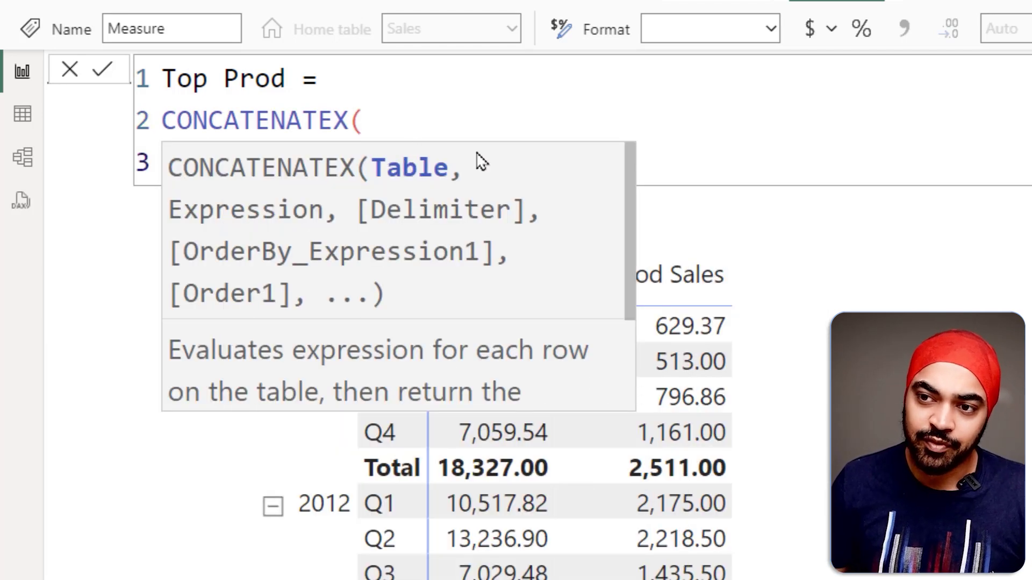
pyautogui.press('Escape')
pyautogui.press('Return')
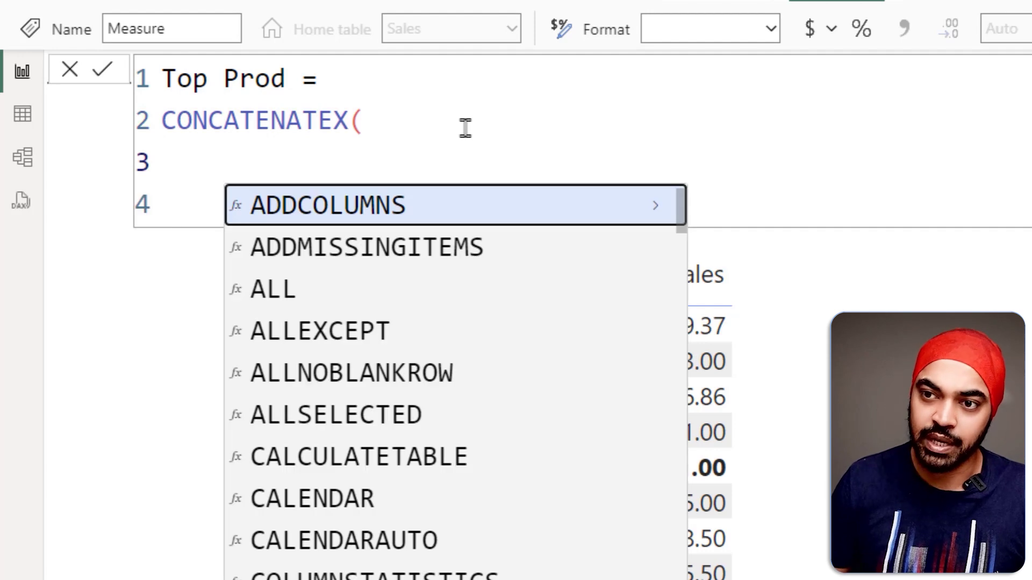
pyautogui.press('BackSpace')
pyautogui.press('BackSpace')
pyautogui.press('BackSpace')
pyautogui.write('(')
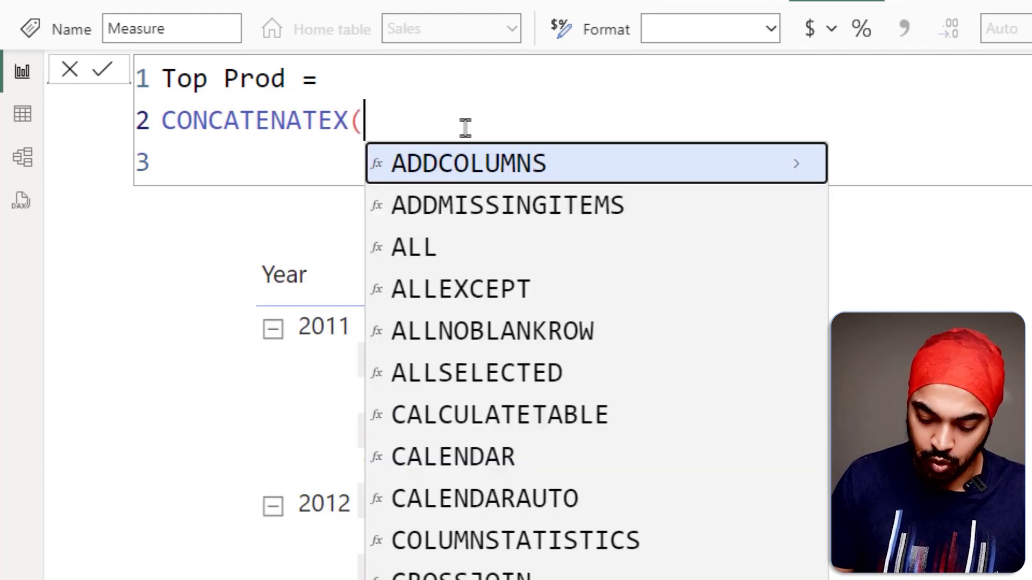
pyautogui.press('Return')
pyautogui.press('Escape')
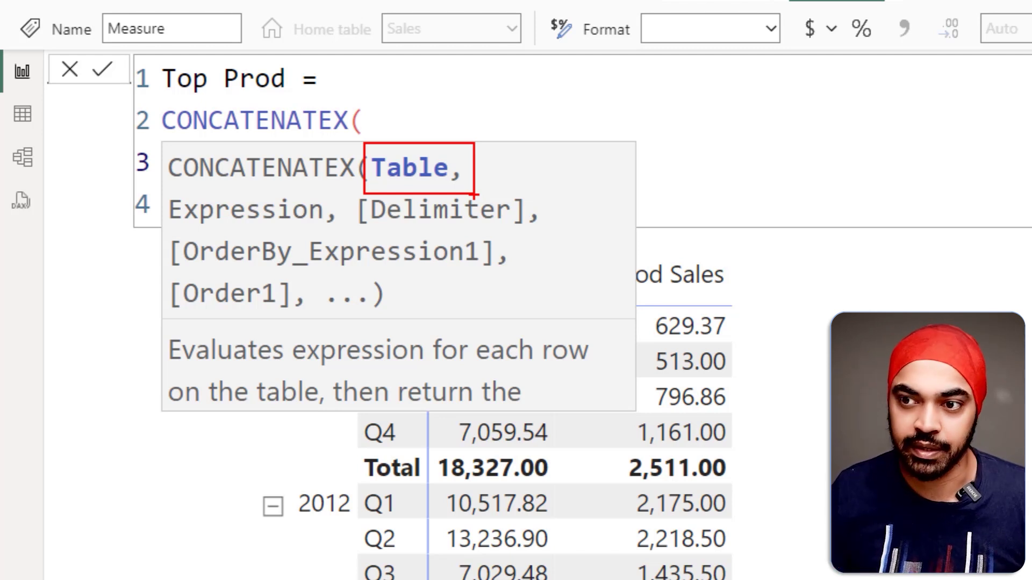
pyautogui.moveTo(455, 162); pyautogui.dragTo(491, 132)
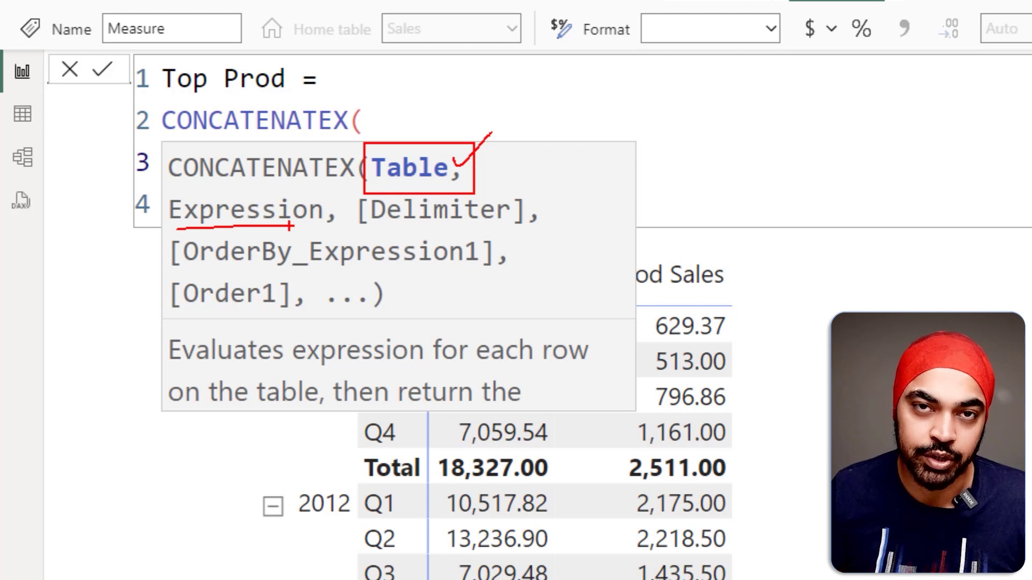
pyautogui.moveTo(326, 211)
pyautogui.mouseDown()
pyautogui.moveTo(139, 214)
pyautogui.moveTo(377, 226)
pyautogui.moveTo(328, 199)
pyautogui.mouseUp()
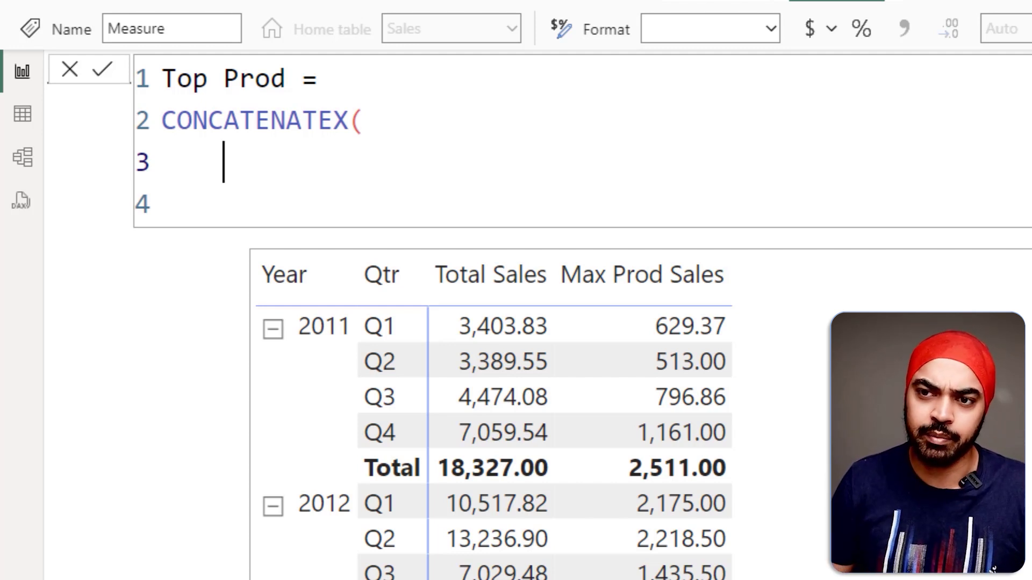
# - Replace the CONCATENATEX line with a variable declaration named TopTable and indent the line below it
pyautogui.press('Up')
pyautogui.press('Home')
pyautogui.hotkey('shift', 'Down')
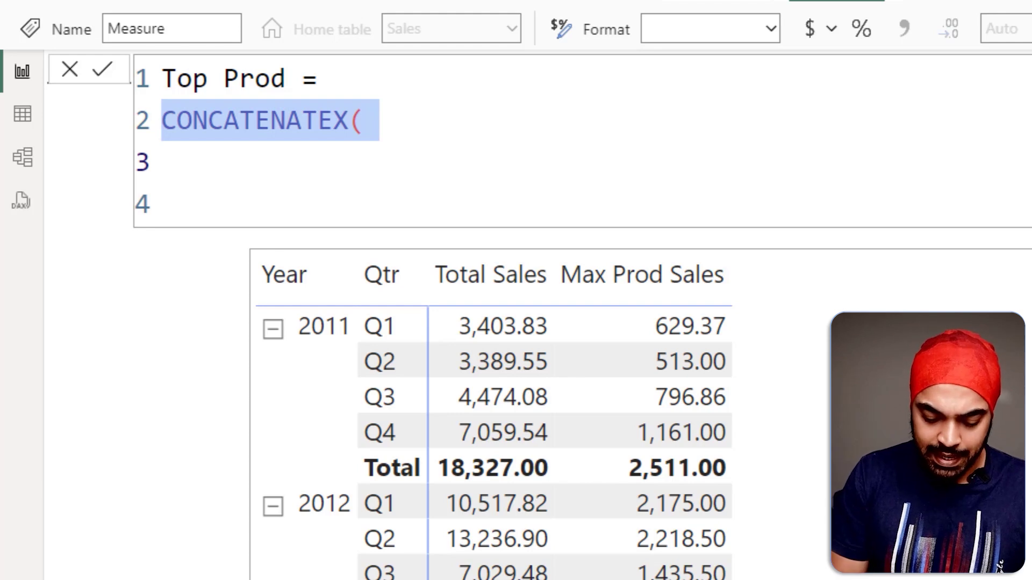
pyautogui.write('VAR TopTa')
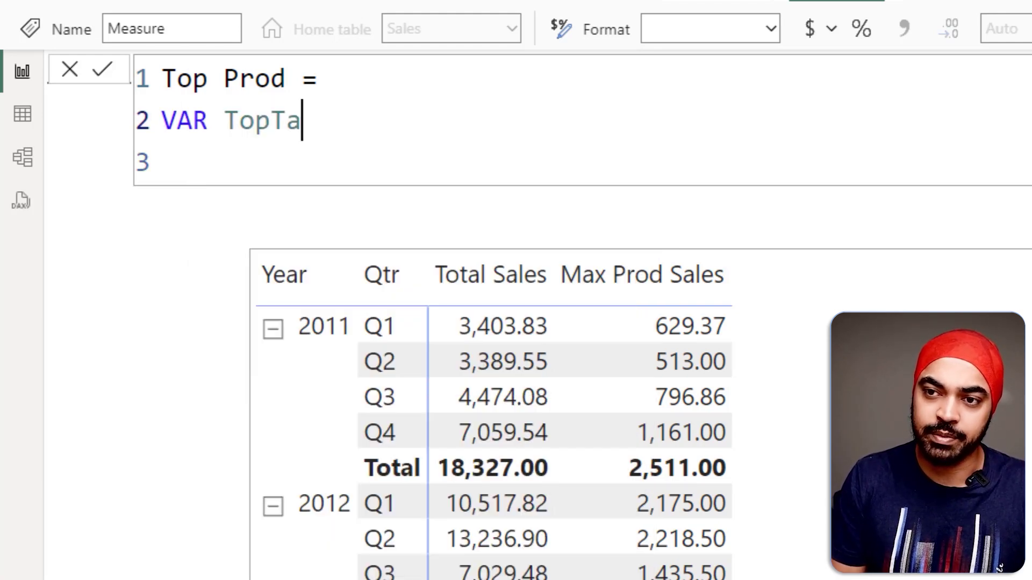
pyautogui.write('ble =')
pyautogui.hotkey('shift', 'Return')
pyautogui.press('Tab')
# - Start a TOPN function as the value of TopTable, with 1 as its N_Value argument
pyautogui.write('t')
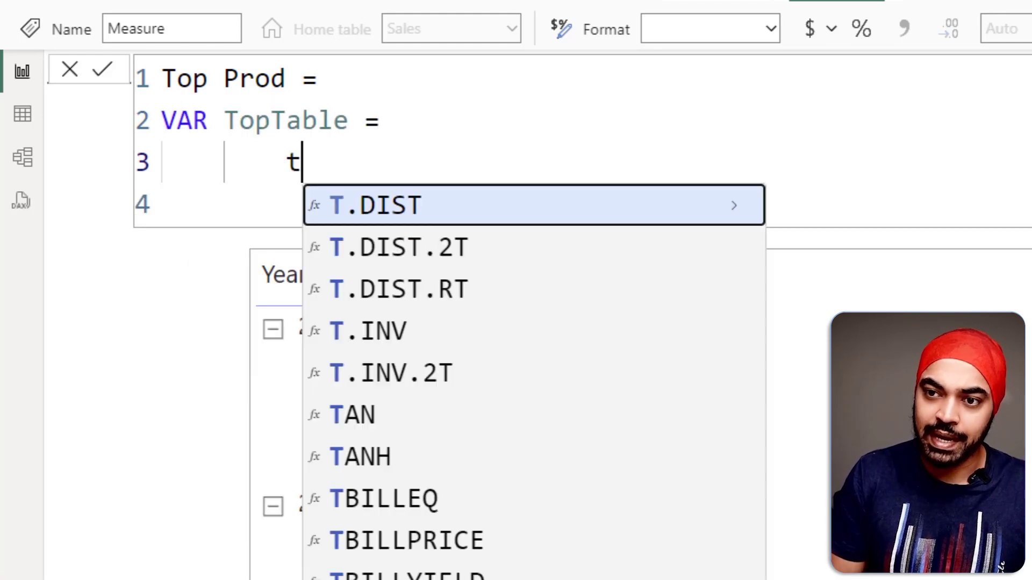
pyautogui.write('p')
pyautogui.press('BackSpace')
pyautogui.press('BackSpace')
pyautogui.press('BackSpace')
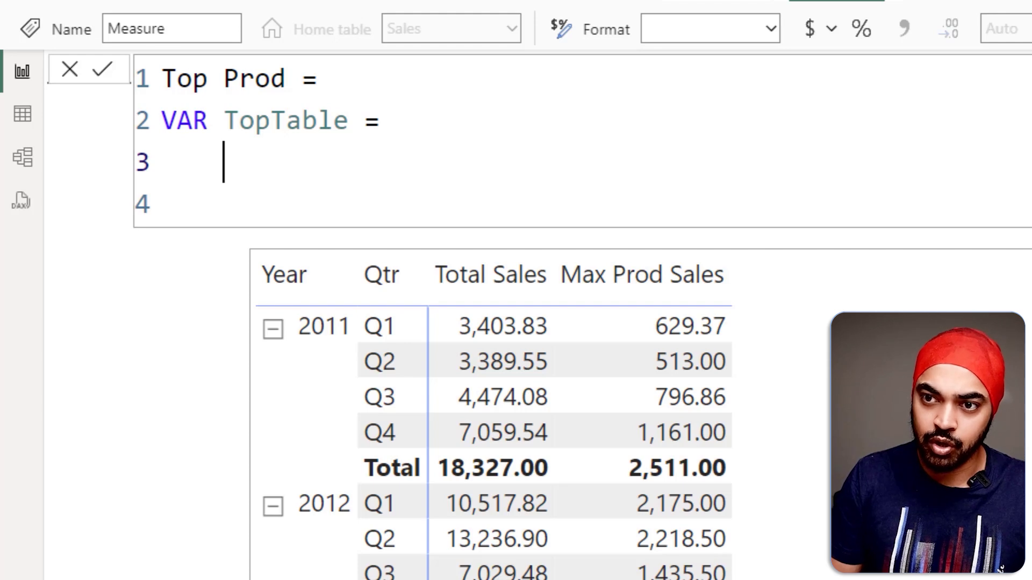
pyautogui.write('top')
pyautogui.press('Tab')
pyautogui.hotkey('shift', 'Return')
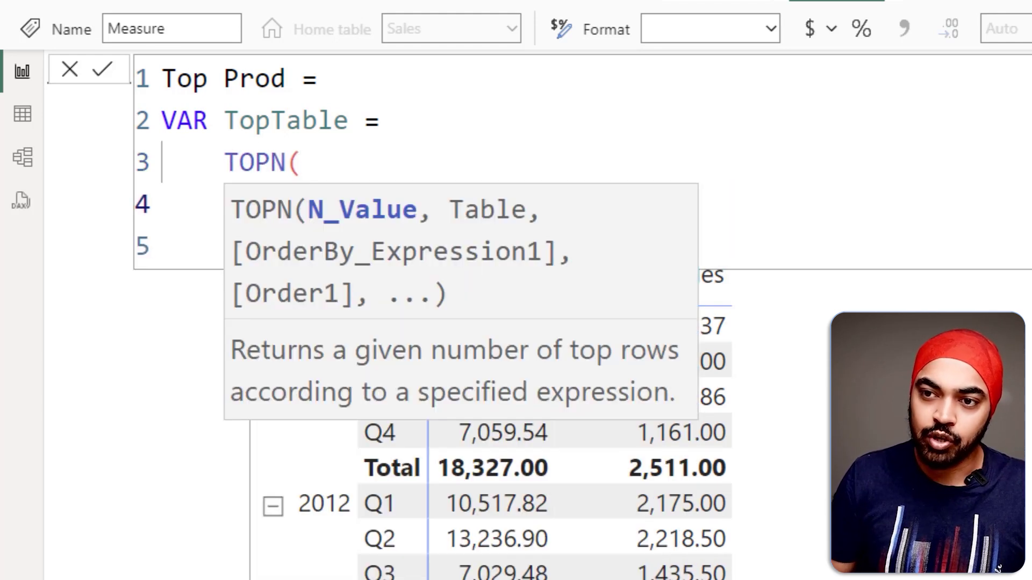
pyautogui.write('1,')
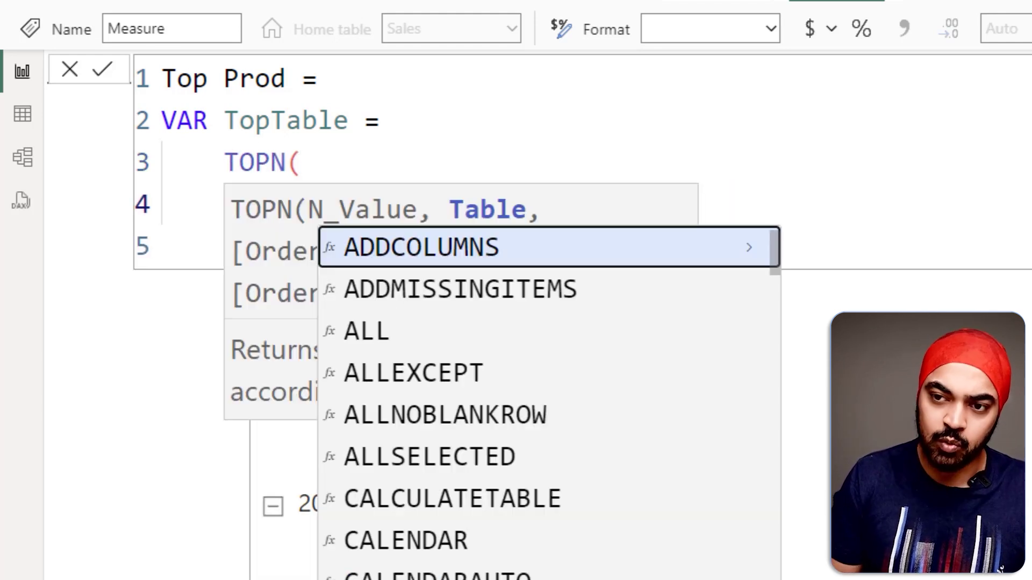
# - Supply the Products table as the table argument of TOPN on its own line
pyautogui.hotkey('shift', 'Return')
pyautogui.press('Escape')
pyautogui.write('Pro')
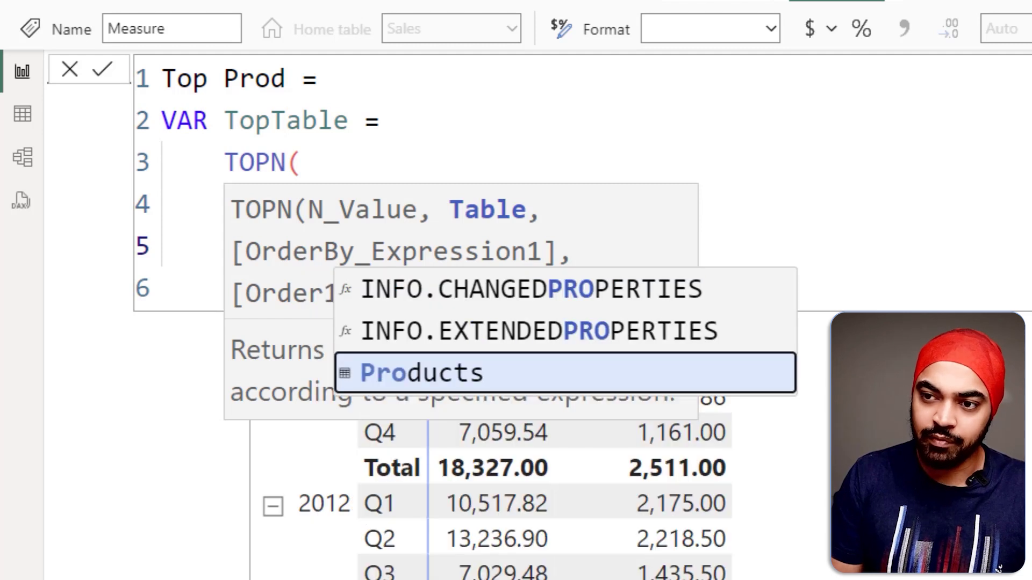
pyautogui.press('Tab')
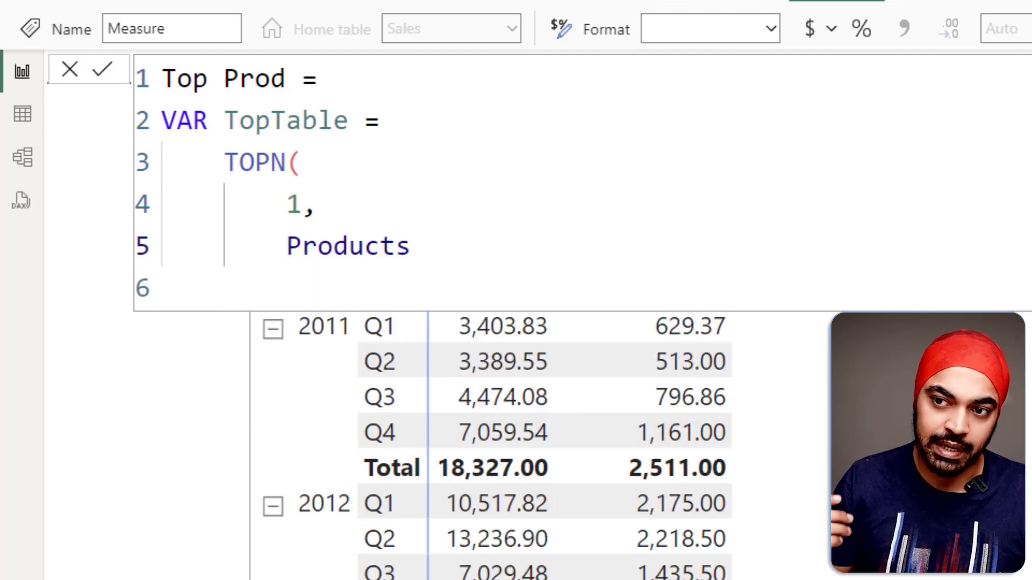
pyautogui.write(',')
pyautogui.hotkey('shift', 'Return')
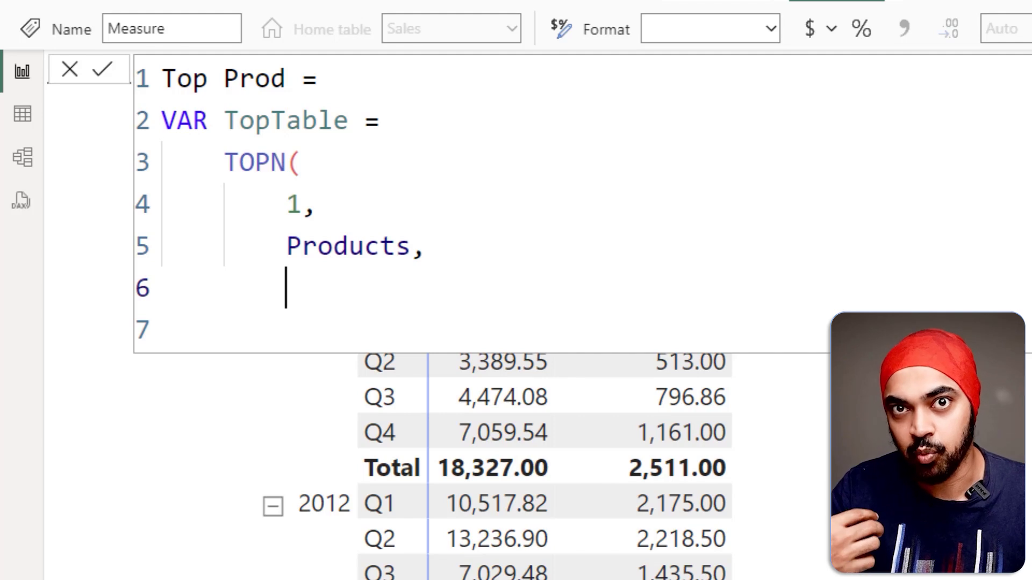
# - Use the [Total Sales] measure as TOPN's order-by expression and close the function on its own line
pyautogui.write('[')
pyautogui.press('Down')
pyautogui.press('Down')
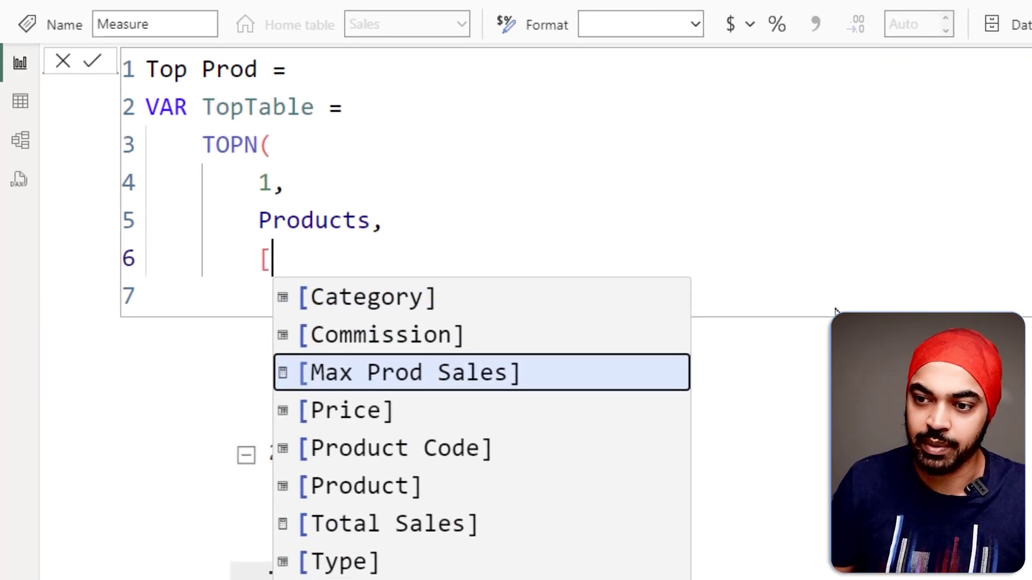
pyautogui.press('Down')
pyautogui.press('Down')
pyautogui.press('Down')
pyautogui.press('Down')
pyautogui.press('Tab')
pyautogui.hotkey('shift', 'Return')
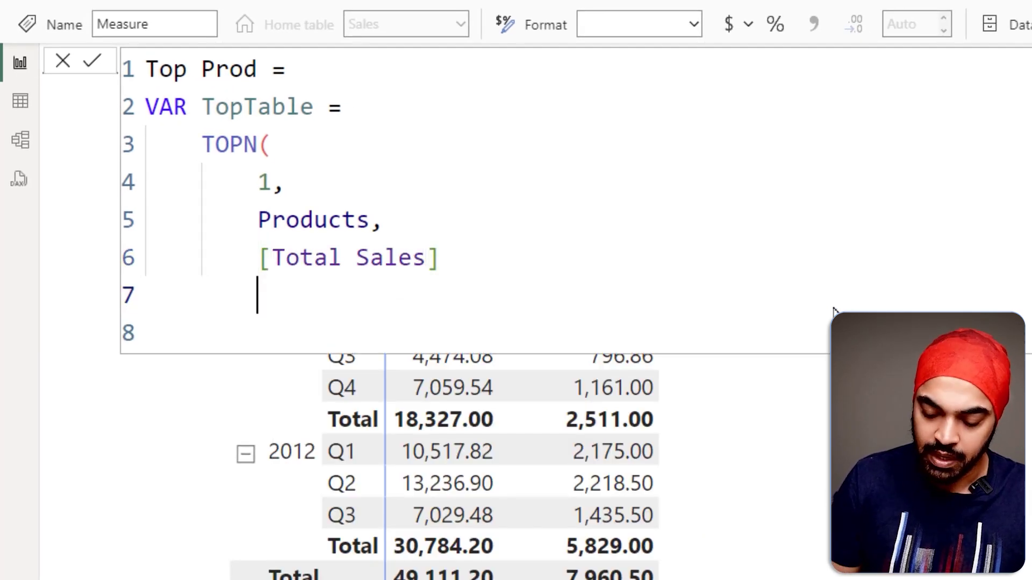
pyautogui.write(')')
pyautogui.press('Down')
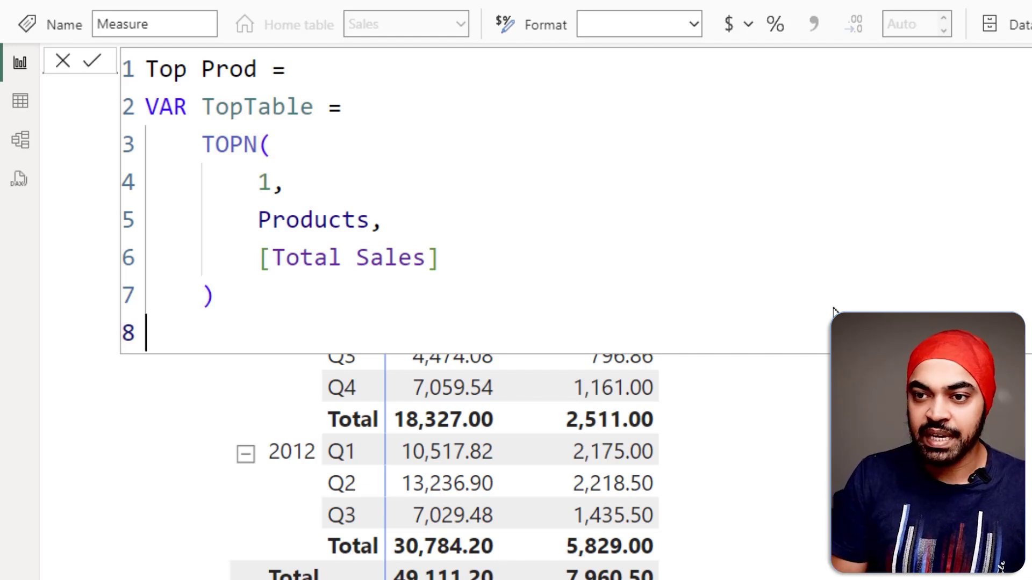
# - Declare a second variable named Concat below the TOPN block
pyautogui.write('VAR ')
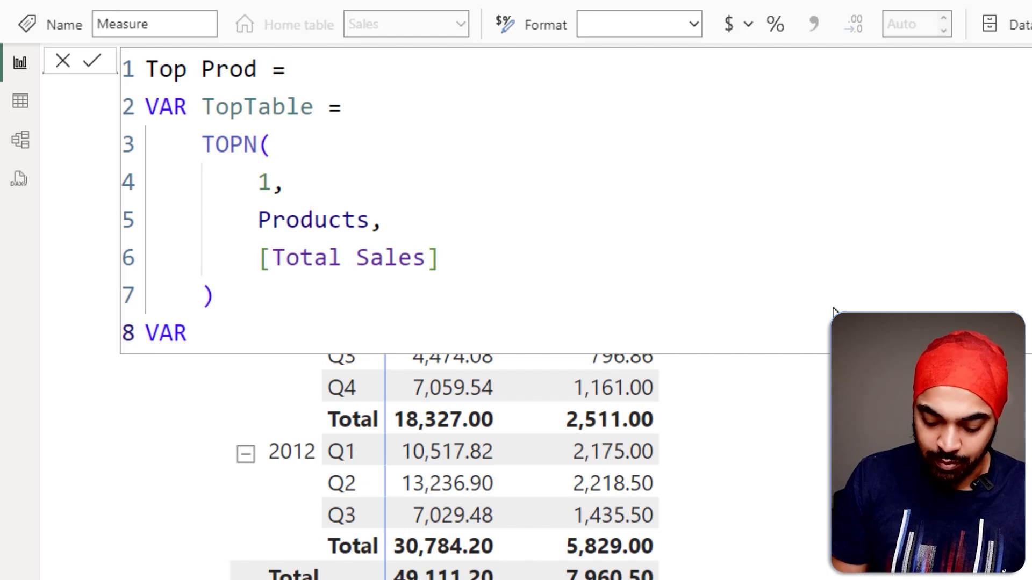
pyautogui.write('COncat')
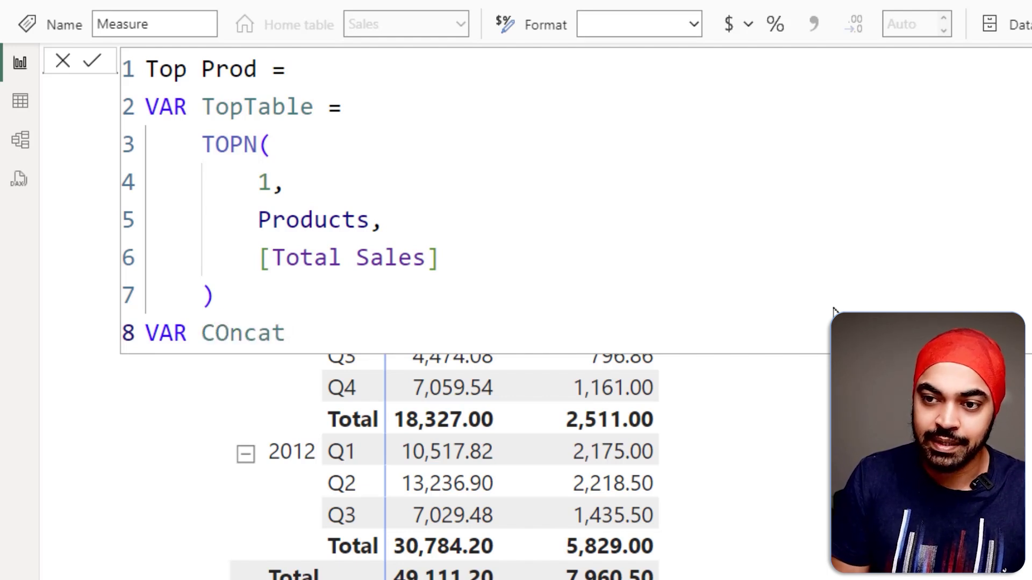
pyautogui.press('BackSpace')
pyautogui.press('BackSpace')
pyautogui.press('BackSpace')
pyautogui.press('BackSpace')
pyautogui.press('BackSpace')
pyautogui.write('oncat =')
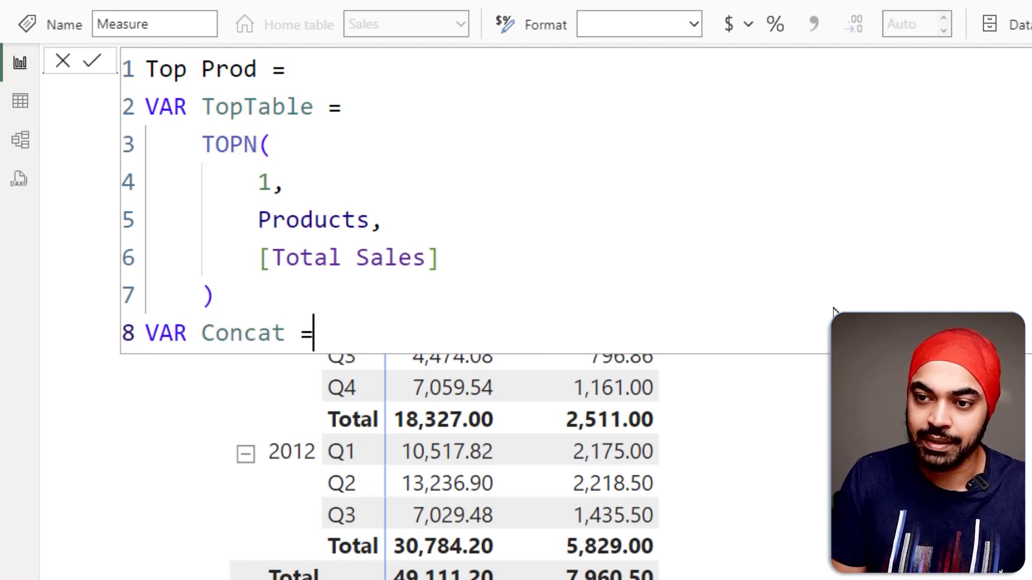
# - Start a CONCATENATEX function on an indented line as the value of Concat, with a new line for its arguments
pyautogui.hotkey('shift', 'Return')
pyautogui.press('Tab')
pyautogui.write('conca')
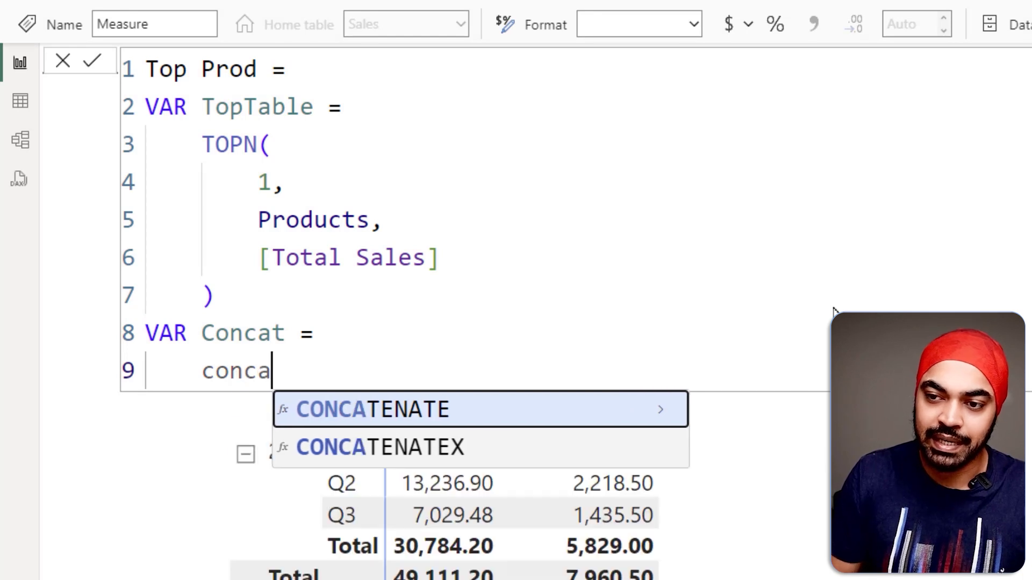
pyautogui.press('Down')
pyautogui.press('Tab')
pyautogui.hotkey('shift', 'Return')
pyautogui.press('Escape')
pyautogui.press('Escape')
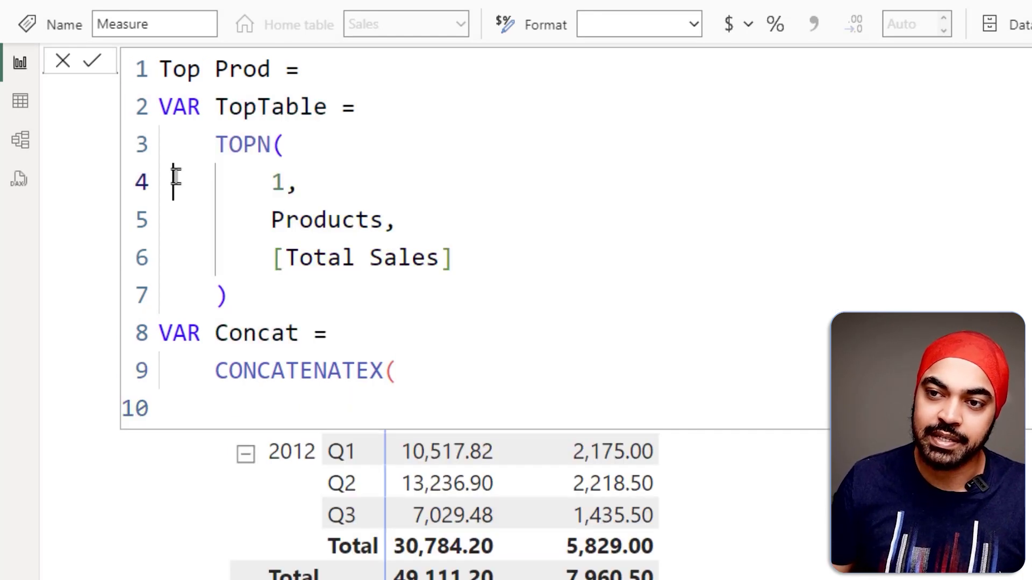
# - Copy the TopTable variable name into CONCATENATEX as its table argument
pyautogui.moveTo(216, 107); pyautogui.dragTo(328, 107)
pyautogui.hotkey('ctrl', 'c')
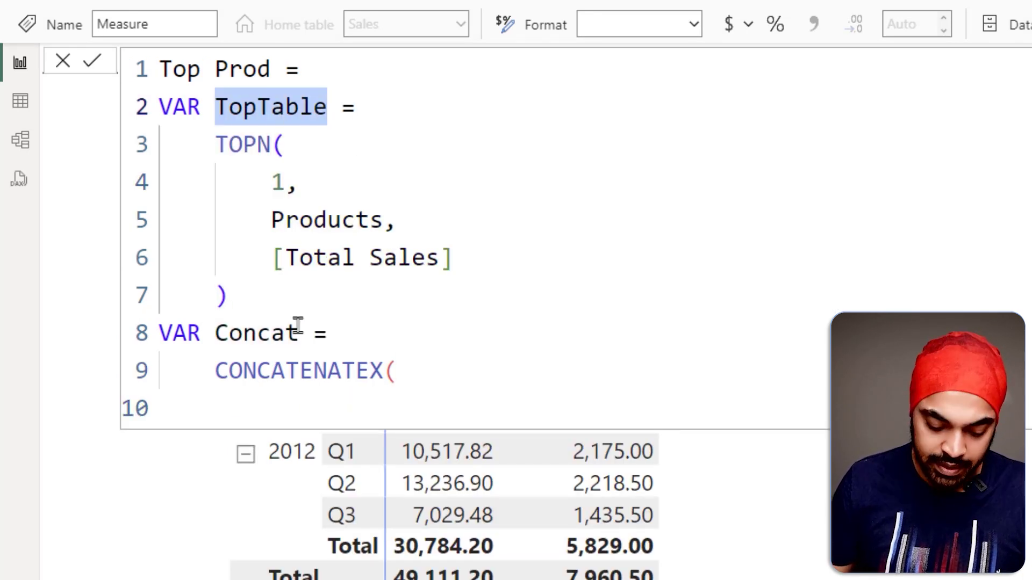
pyautogui.click(601, 409)
pyautogui.hotkey('ctrl', 'v')
pyautogui.write(',')
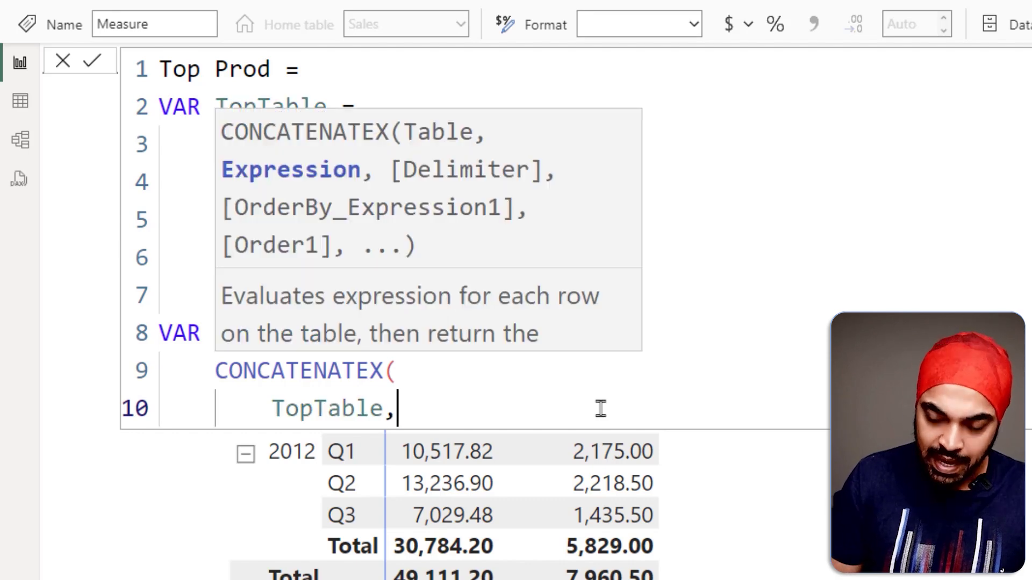
# - Supply Products[Product] as the CONCATENATEX expression on its own line and close the function
pyautogui.press('Return')
pyautogui.write('pro')
pyautogui.press('Down')
pyautogui.press('Down')
pyautogui.press('Down')
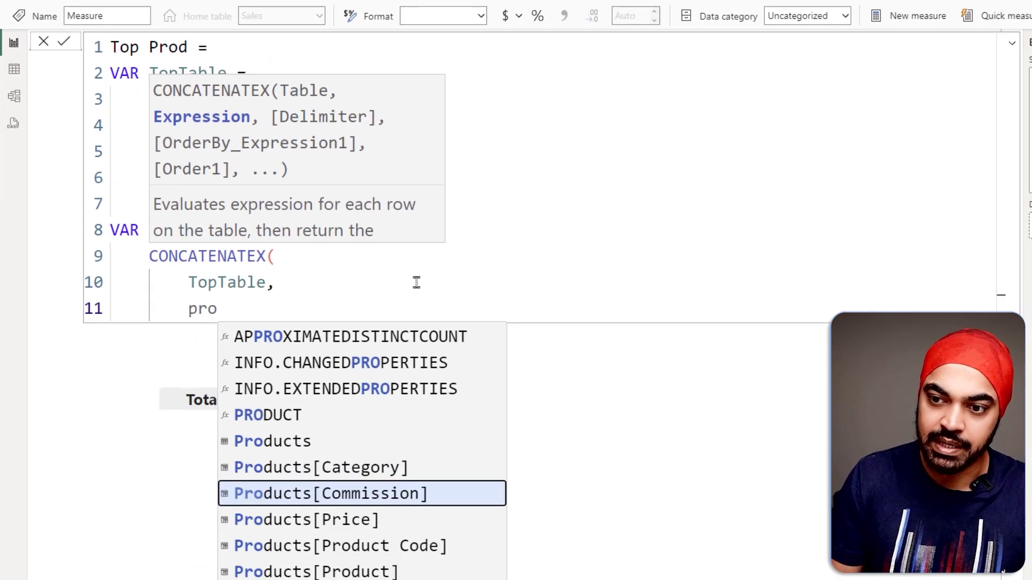
pyautogui.press('Down')
pyautogui.press('Down')
pyautogui.press('Down')
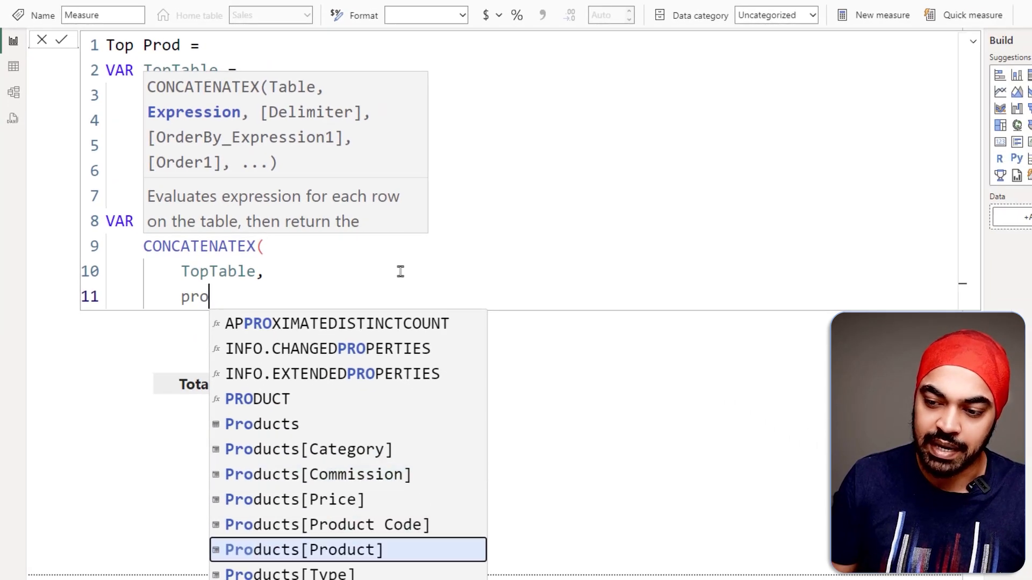
pyautogui.press('Tab')
pyautogui.press('Return')
pyautogui.write(')')
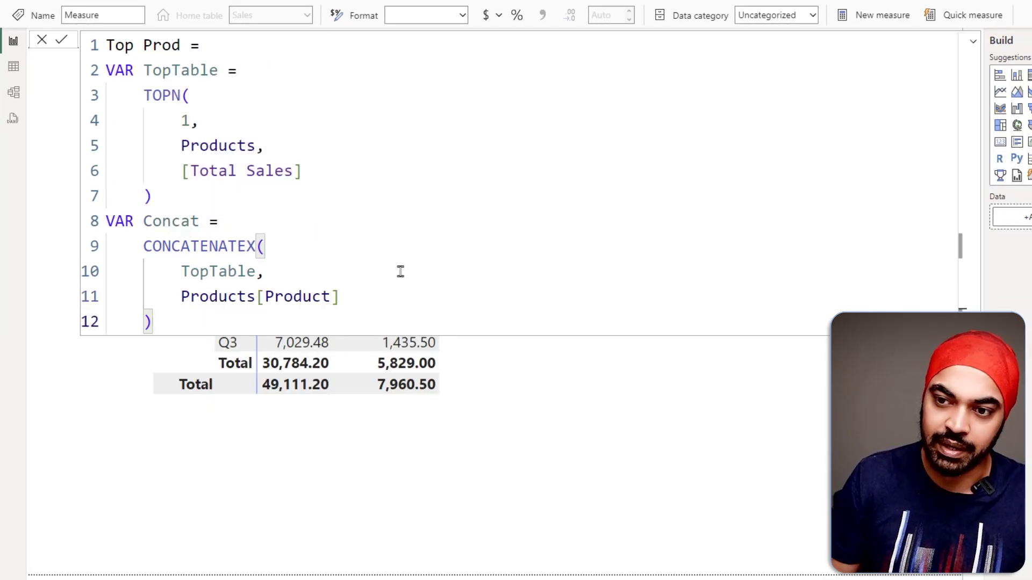
# - Finish the Top Prod measure with a RETURN clause that outputs the Concat variable, and commit the formula
pyautogui.press('Return')
pyautogui.press('BackSpace')
pyautogui.write('RE')
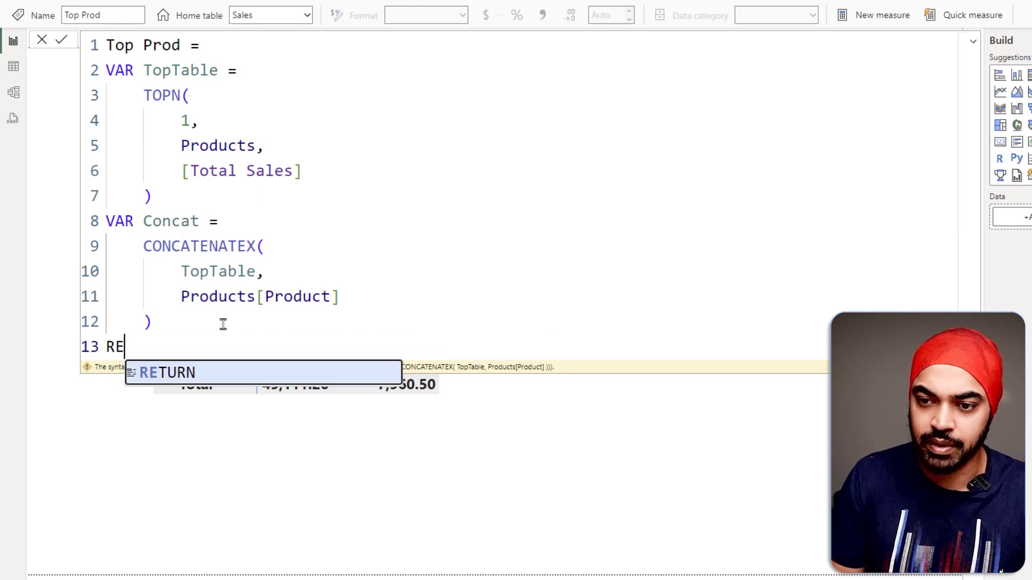
pyautogui.write('TURN')
pyautogui.press('Return')
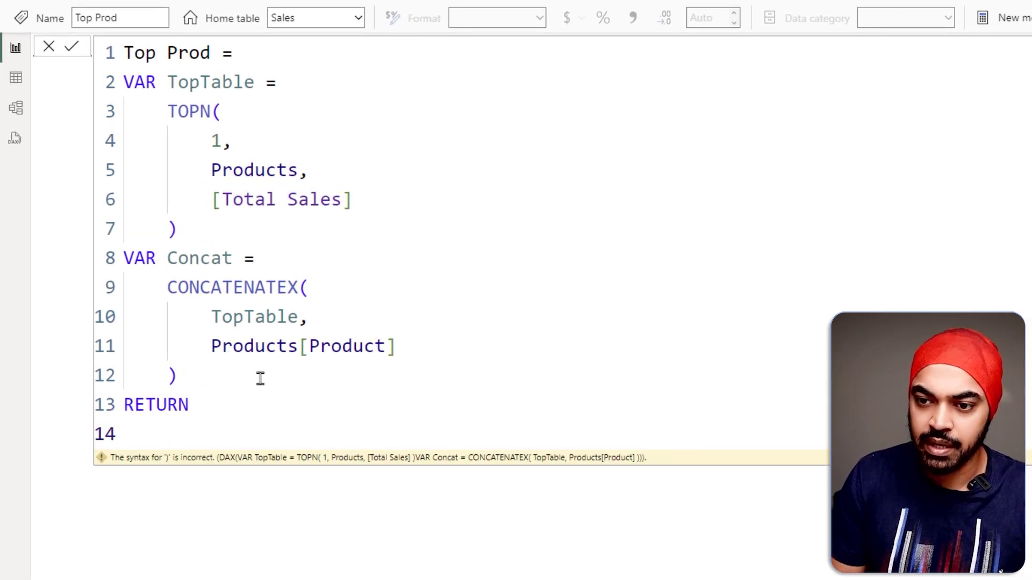
pyautogui.write('conc')
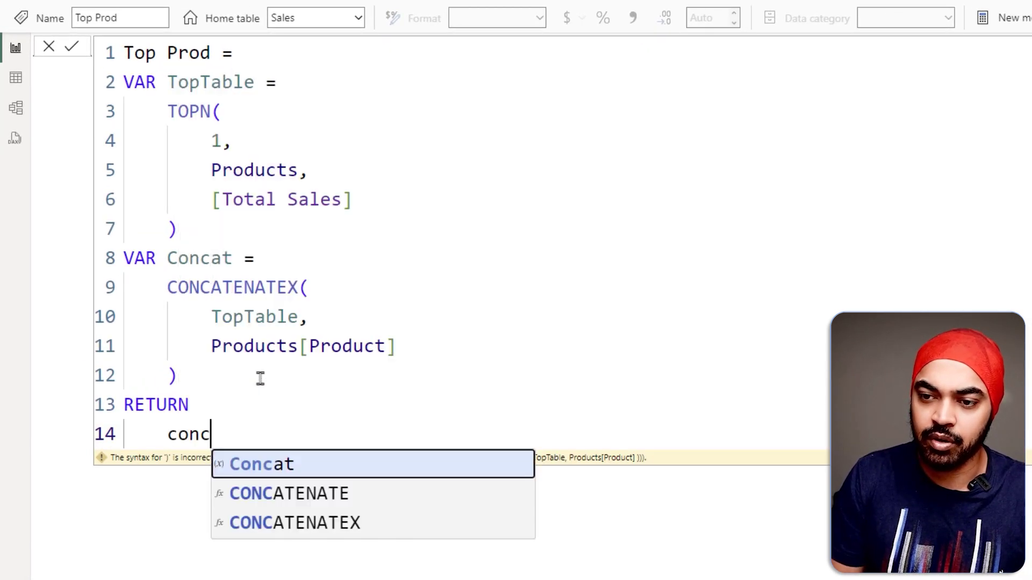
pyautogui.press('Tab')
pyautogui.click(310, 306)
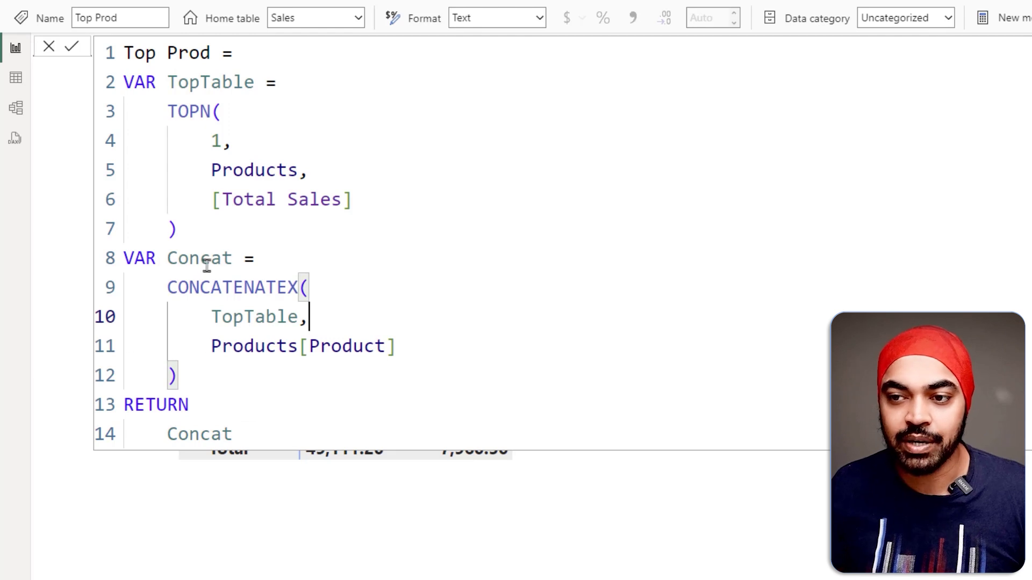
# - Add the Top Prod measure to the matrix as a value after Max Prod Sales
pyautogui.click(366, 299)
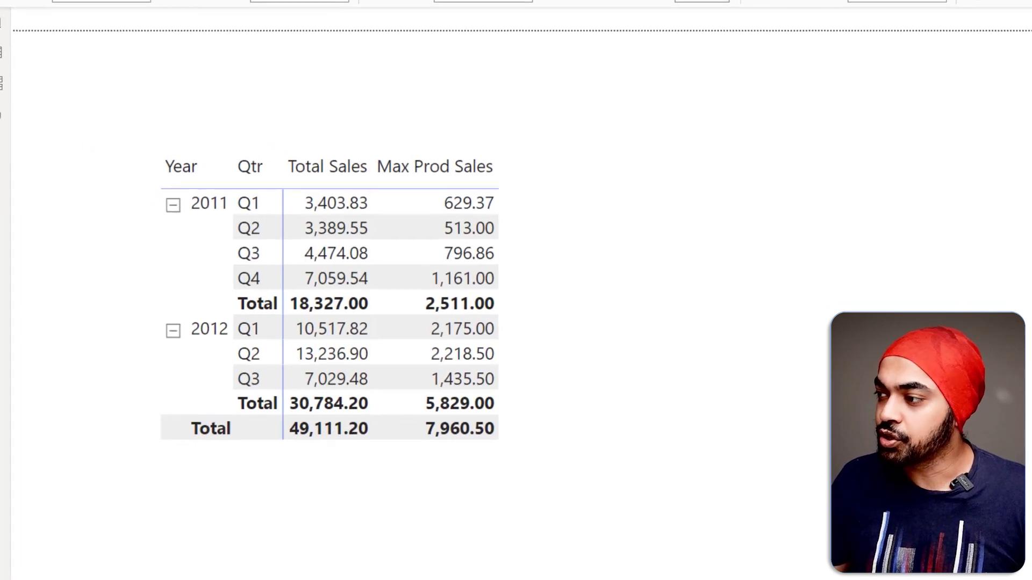
pyautogui.moveTo(1021, 162); pyautogui.dragTo(465, 152)
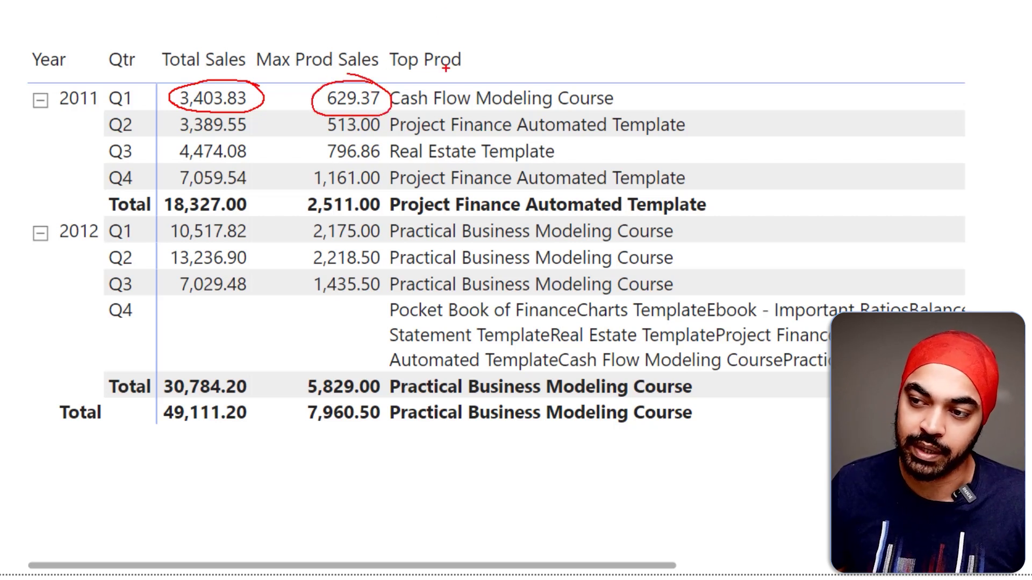
pyautogui.moveTo(508, 80); pyautogui.dragTo(531, 66)
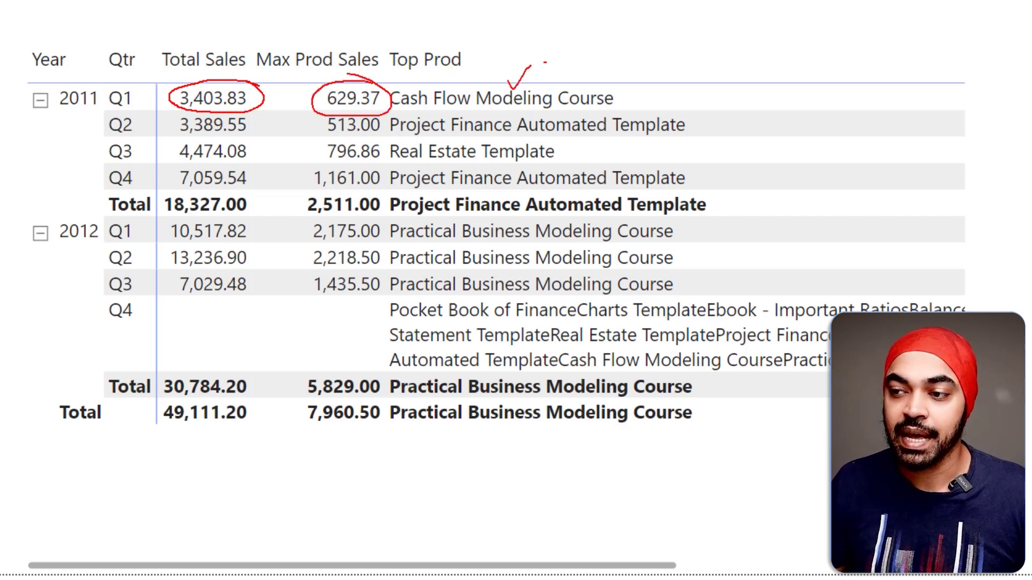
pyautogui.press('Escape')
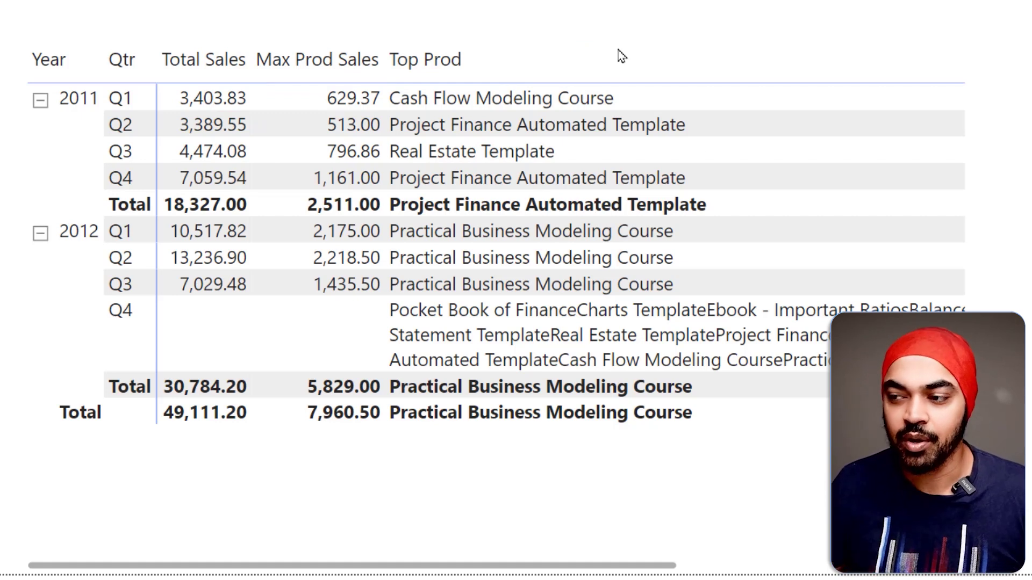
# - Narrow the matrix and place a duplicate of it in the free space beside the original
pyautogui.click(850, 245)
pyautogui.moveTo(968, 306); pyautogui.dragTo(495, 307)
pyautogui.hotkey('ctrl', 'c')
pyautogui.hotkey('ctrl', 'v')
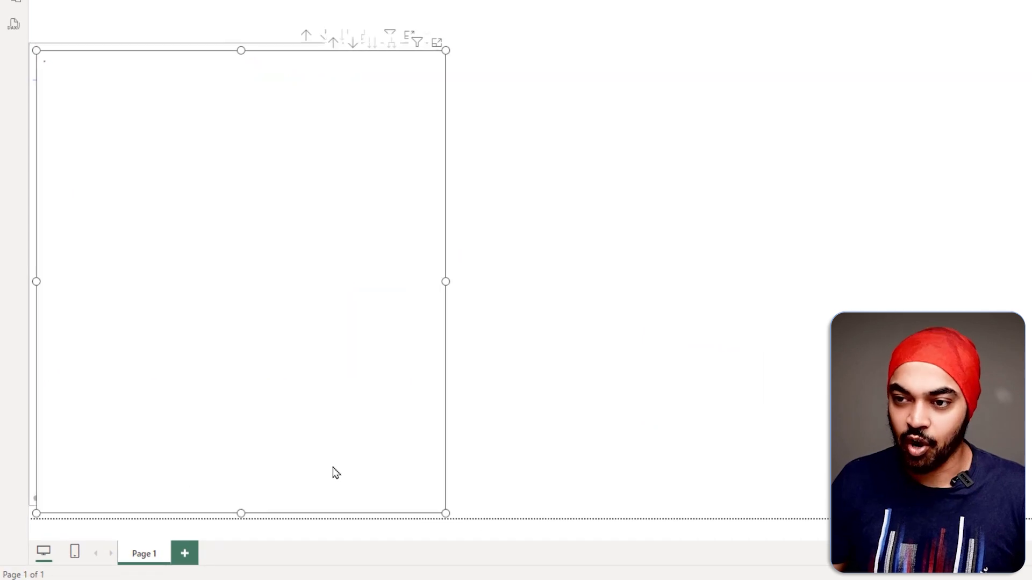
pyautogui.moveTo(344, 468); pyautogui.dragTo(804, 457)
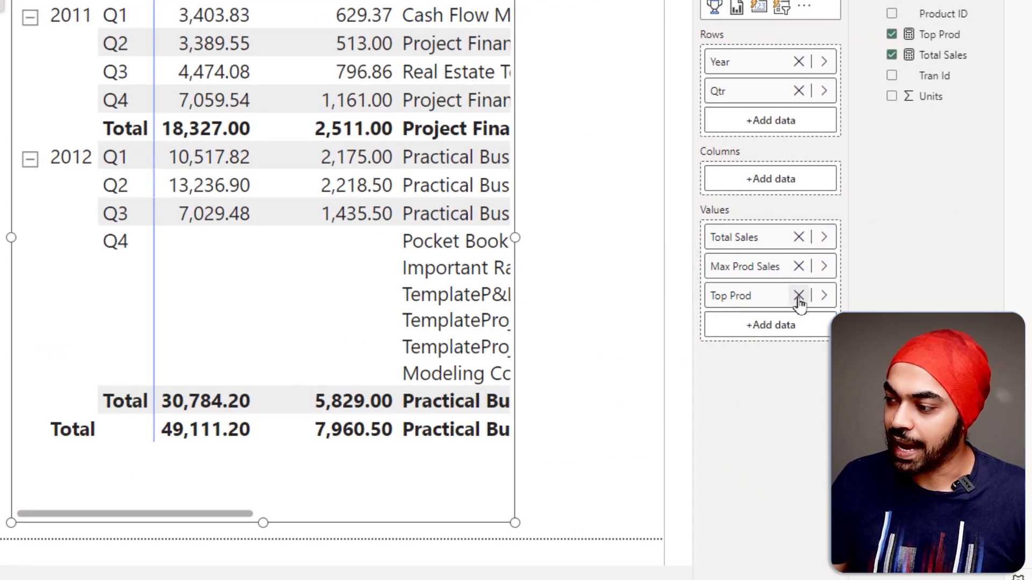
# - Remove Top Prod and Max Prod Sales from the duplicate matrix's values and add Product below Qtr in its rows
pyautogui.click(799, 295)
pyautogui.click(799, 266)
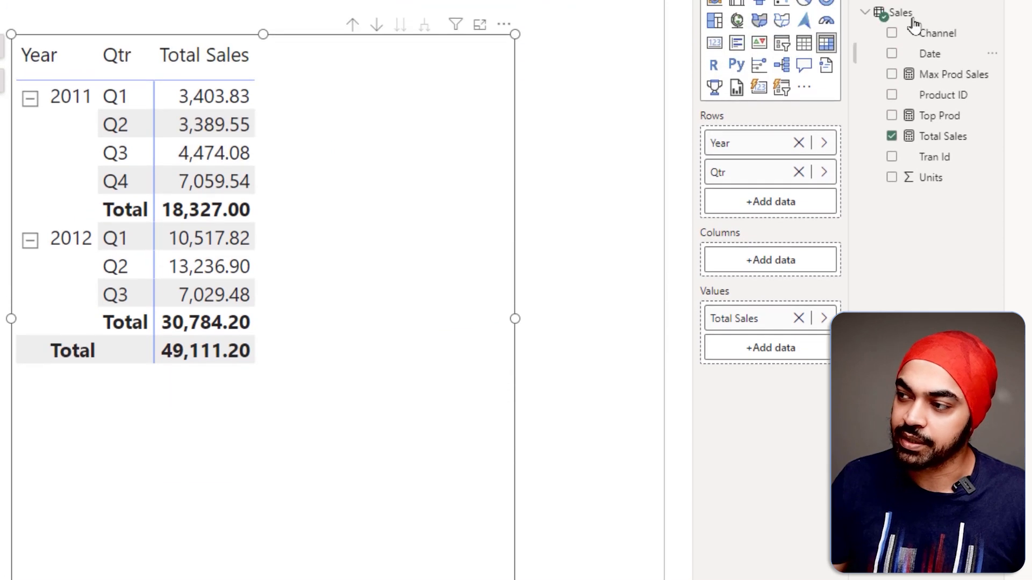
pyautogui.click(866, 25)
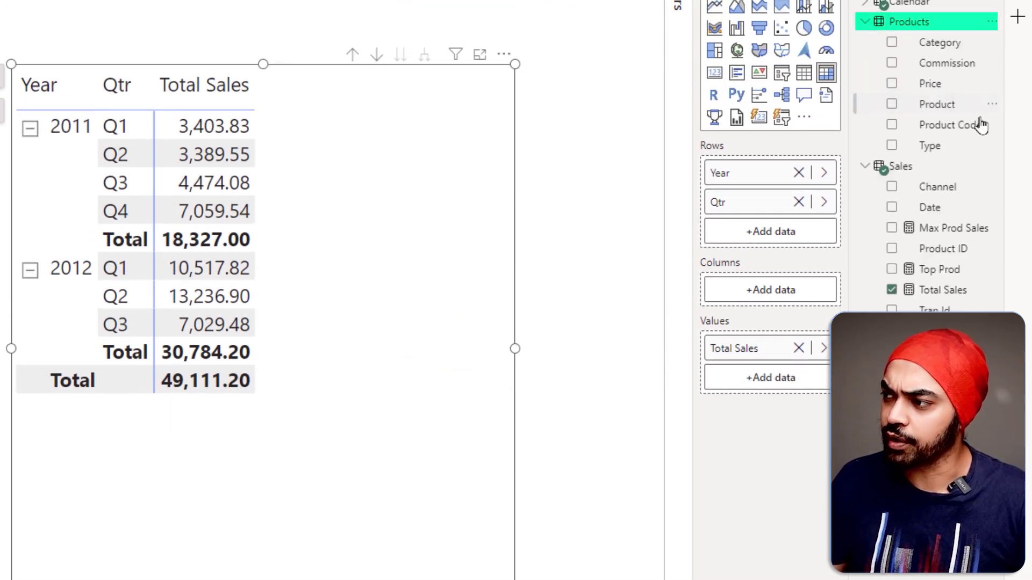
pyautogui.moveTo(952, 110); pyautogui.dragTo(780, 221)
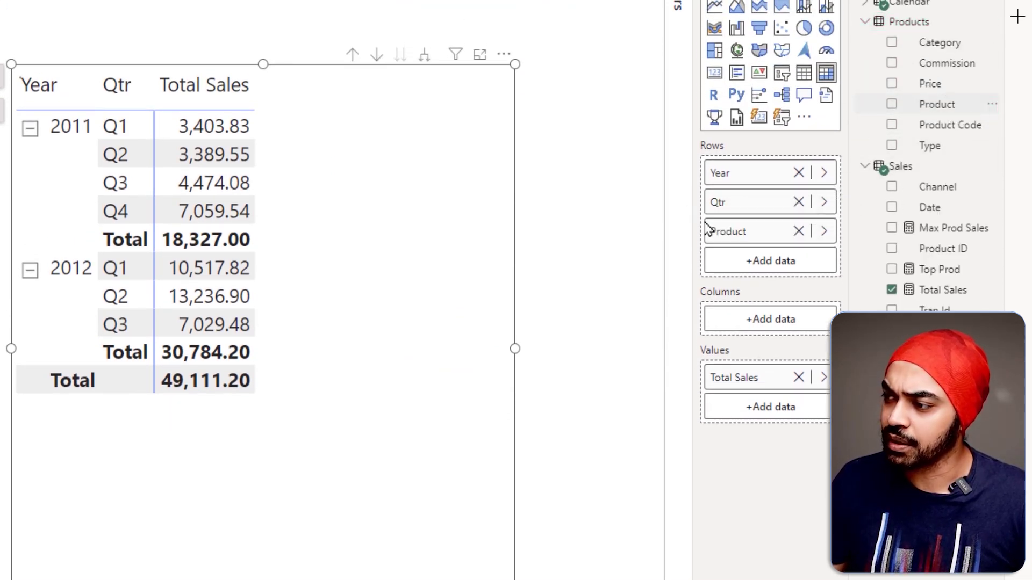
# - Expand the duplicate matrix down to the product level and enlarge it to fit the Total Sales column
pyautogui.click(424, 55)
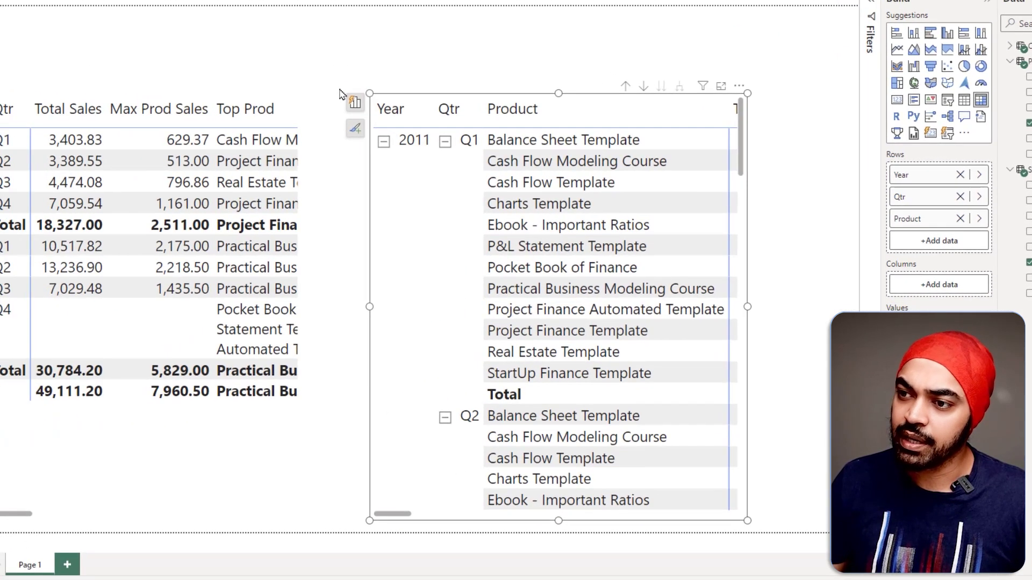
pyautogui.moveTo(235, 83); pyautogui.dragTo(171, 71)
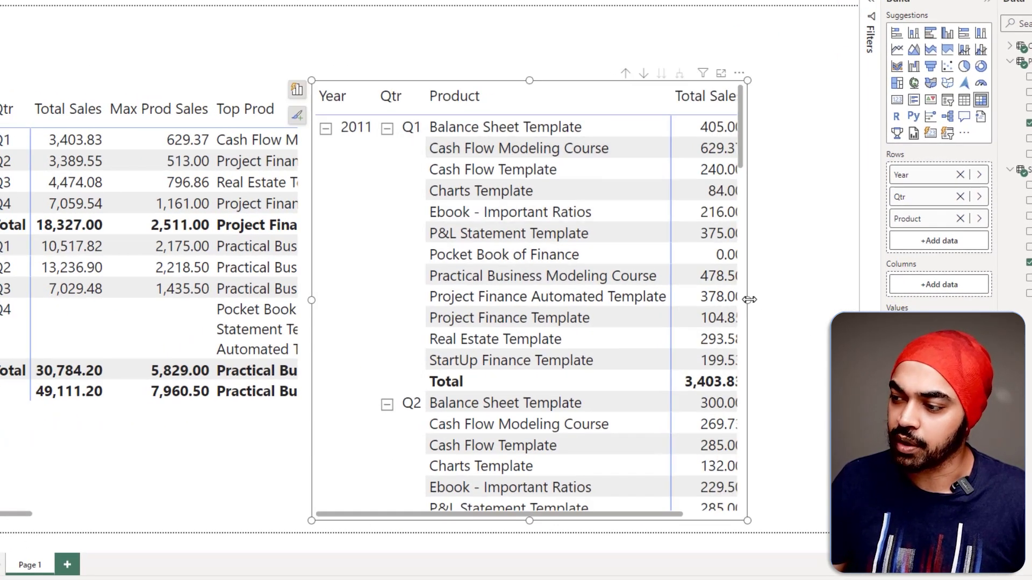
pyautogui.moveTo(747, 300); pyautogui.dragTo(858, 300)
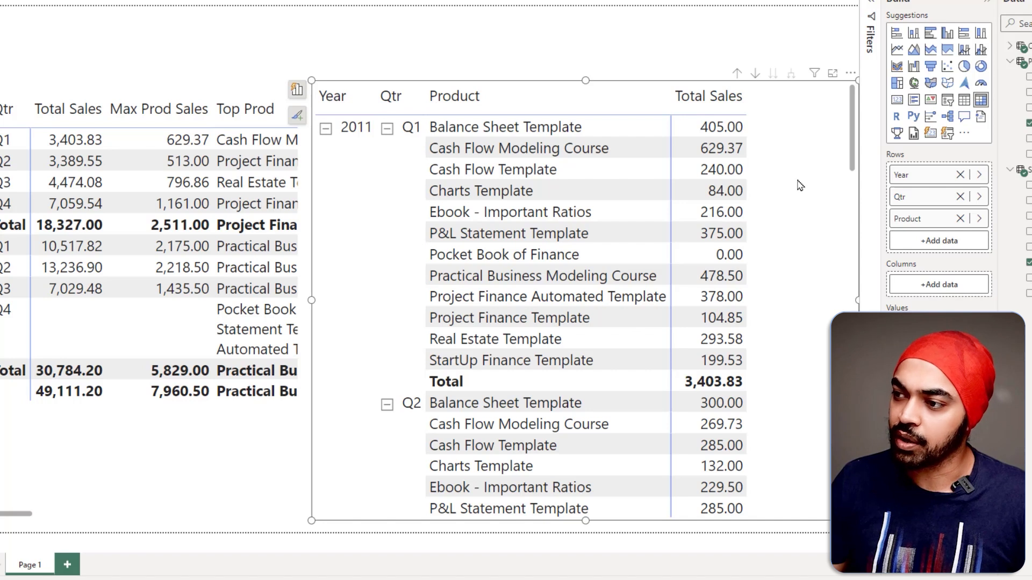
pyautogui.moveTo(763, 156)
pyautogui.mouseDown()
pyautogui.moveTo(733, 137)
pyautogui.moveTo(709, 161)
pyautogui.moveTo(759, 141)
pyautogui.mouseUp()
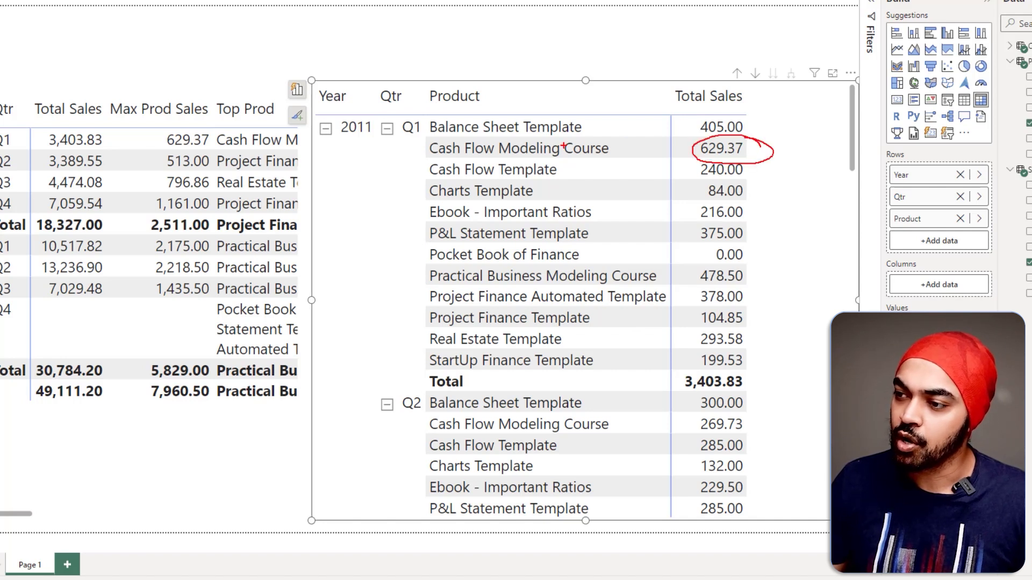
pyautogui.moveTo(422, 141); pyautogui.dragTo(665, 164)
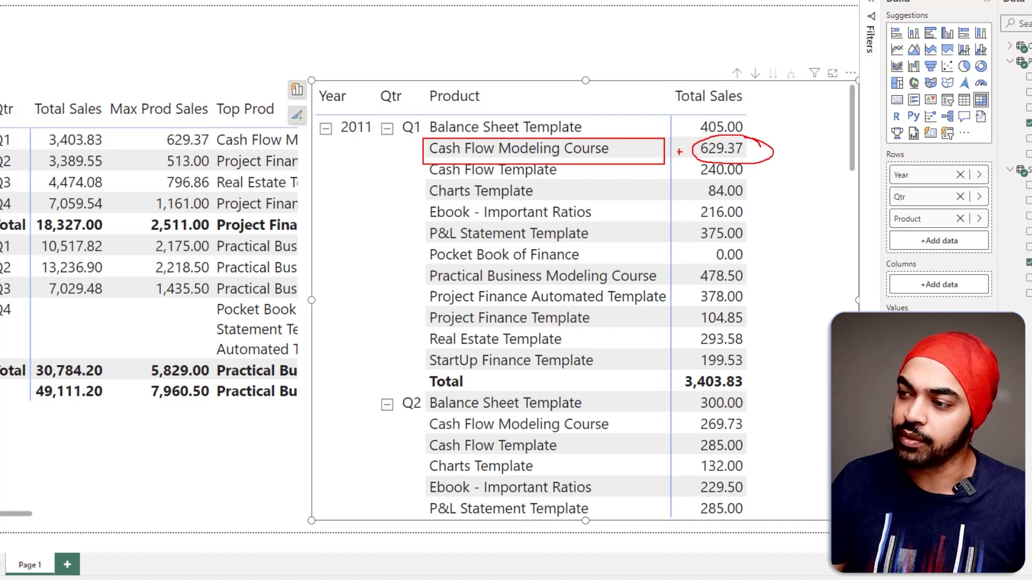
pyautogui.moveTo(431, 153)
pyautogui.mouseDown()
pyautogui.moveTo(329, 161)
pyautogui.moveTo(289, 143)
pyautogui.mouseUp()
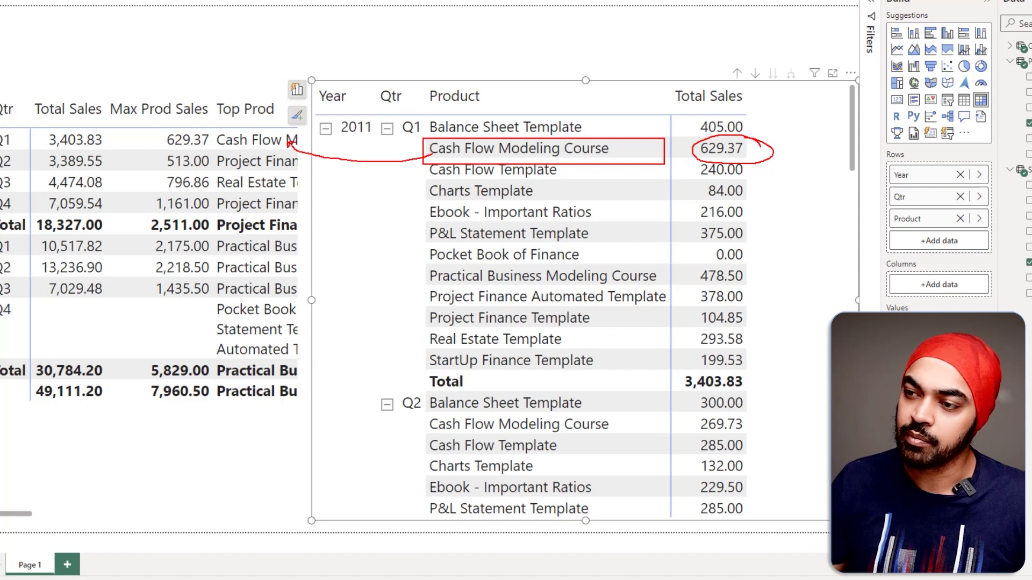
pyautogui.moveTo(698, 152)
pyautogui.mouseDown()
pyautogui.moveTo(690, 170)
pyautogui.moveTo(254, 204)
pyautogui.moveTo(188, 154)
pyautogui.mouseUp()
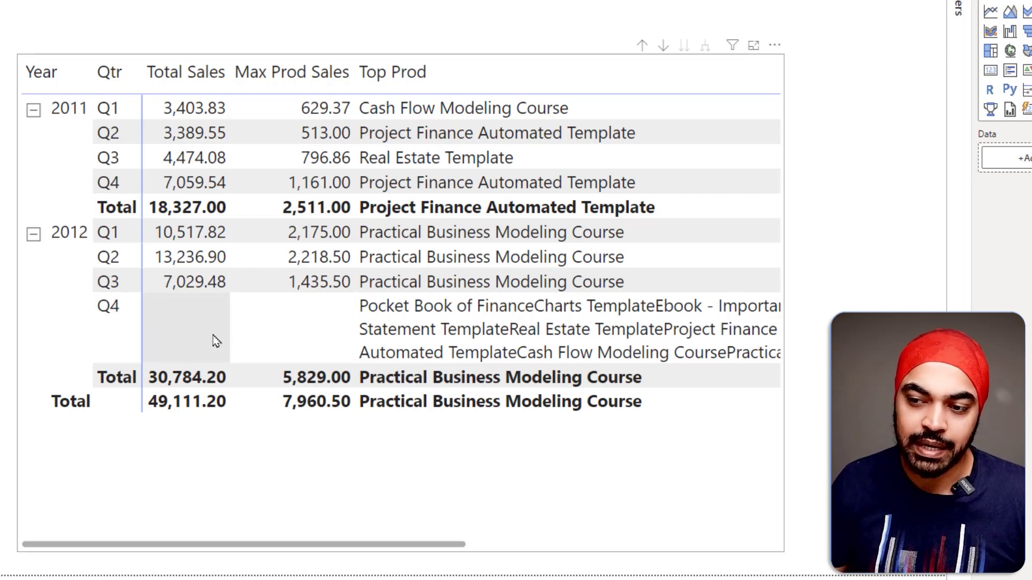
pyautogui.moveTo(186, 323); pyautogui.dragTo(196, 322)
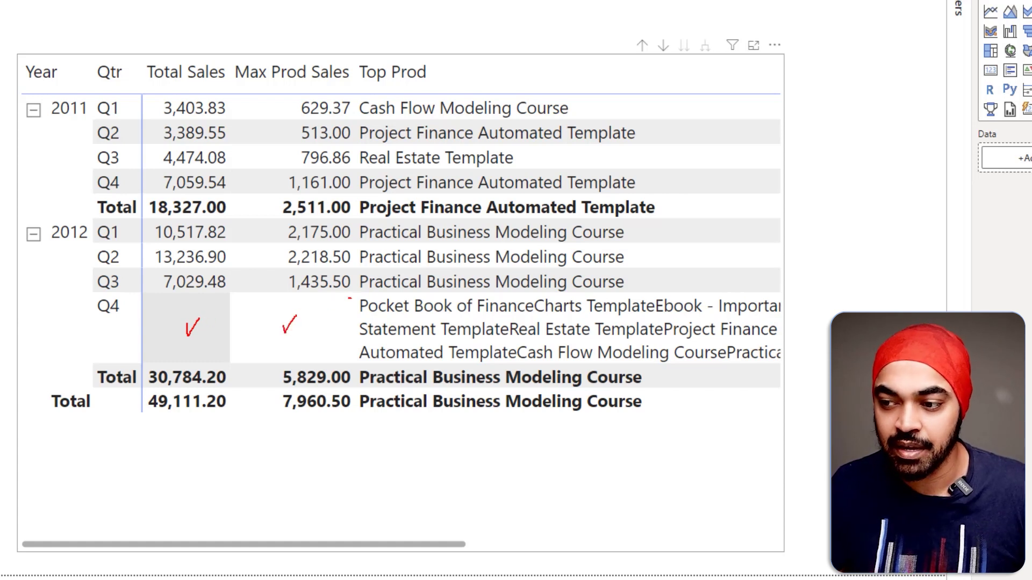
pyautogui.moveTo(348, 298); pyautogui.dragTo(336, 339)
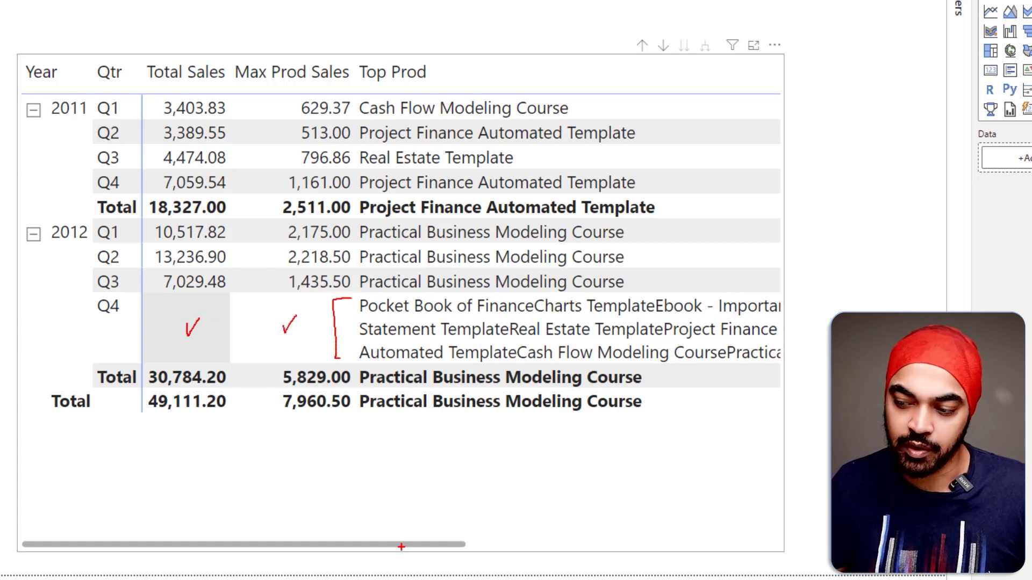
# - Examine the 2012 Q4 row's Top Prod output and the TOPN and CONCATENATEX parts of the measure behind it
pyautogui.press('Escape')
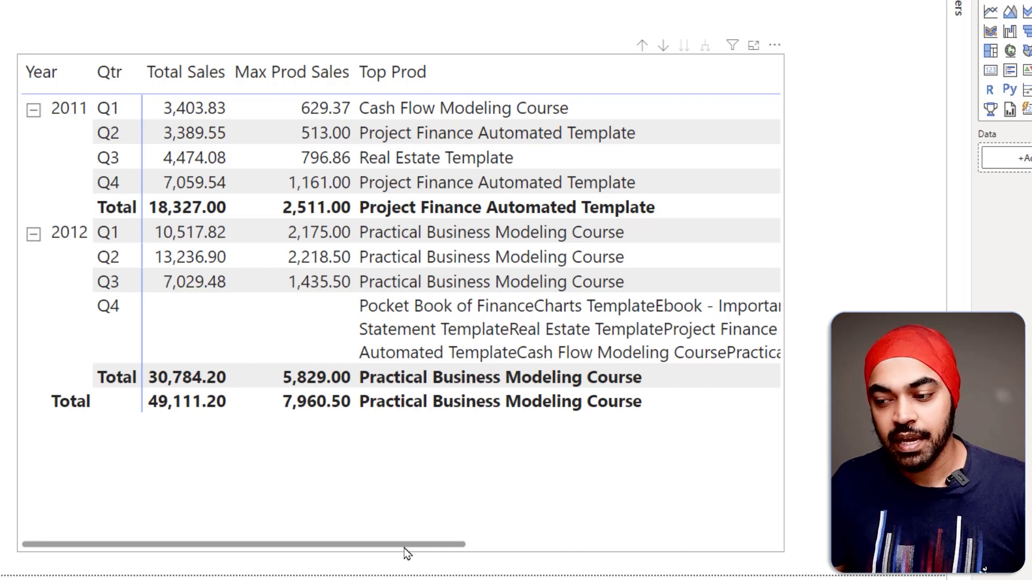
pyautogui.moveTo(403, 545); pyautogui.dragTo(423, 545)
pyautogui.click(423, 549)
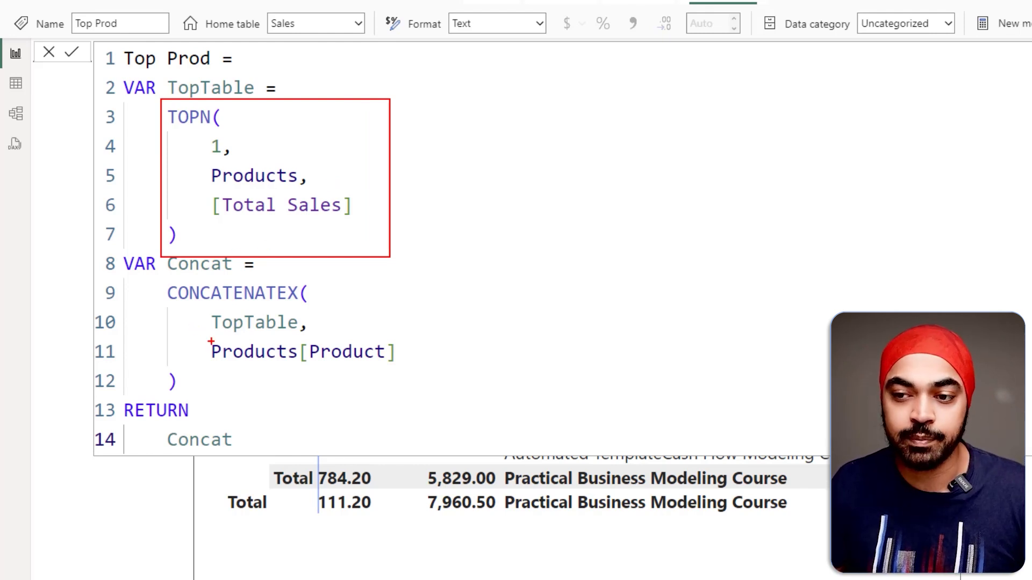
pyautogui.moveTo(213, 340); pyautogui.dragTo(266, 337)
pyautogui.moveTo(235, 377); pyautogui.dragTo(325, 382)
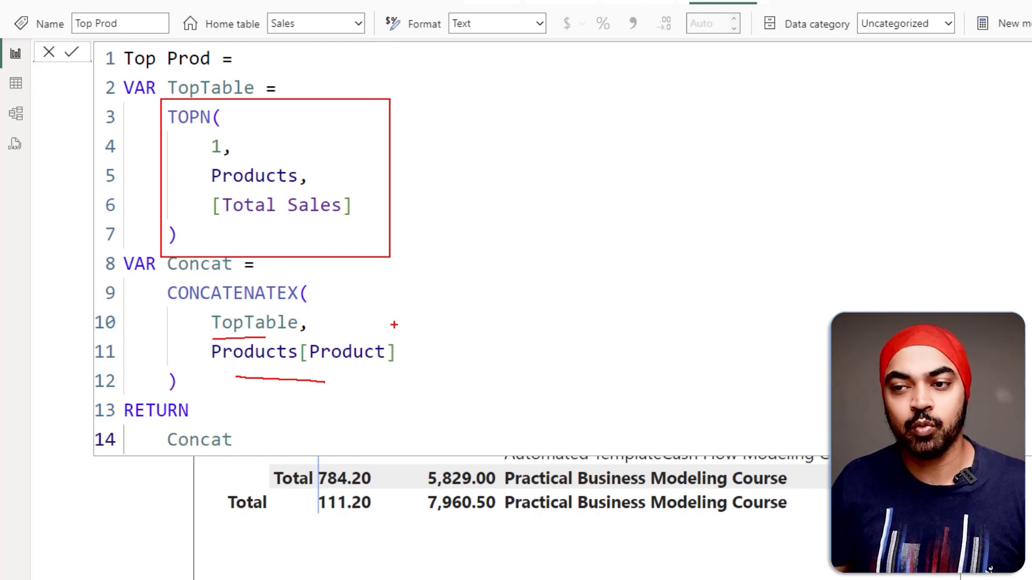
pyautogui.press('Escape')
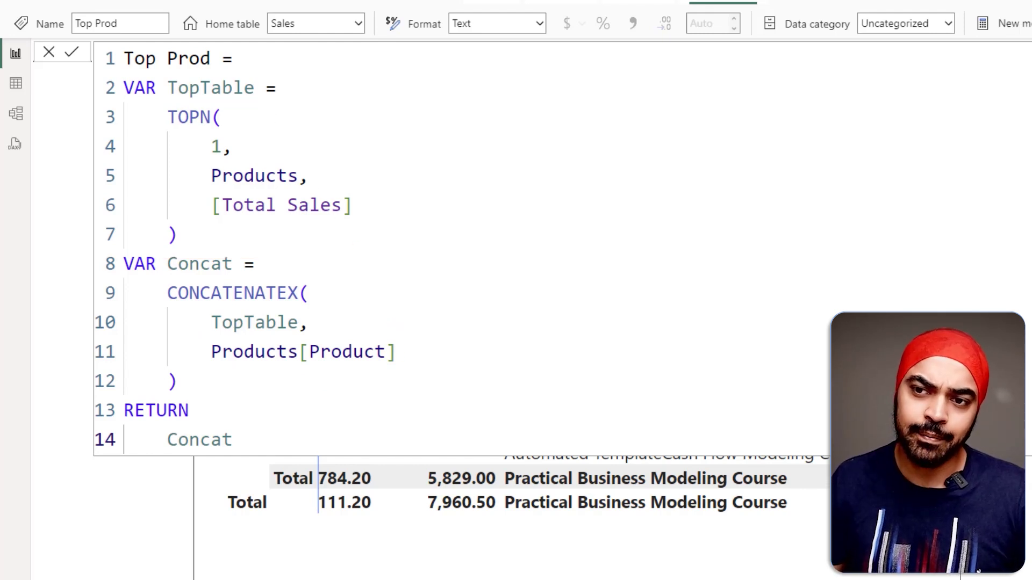
pyautogui.moveTo(215, 100)
pyautogui.mouseDown()
pyautogui.moveTo(144, 141)
pyautogui.moveTo(149, 245)
pyautogui.mouseUp()
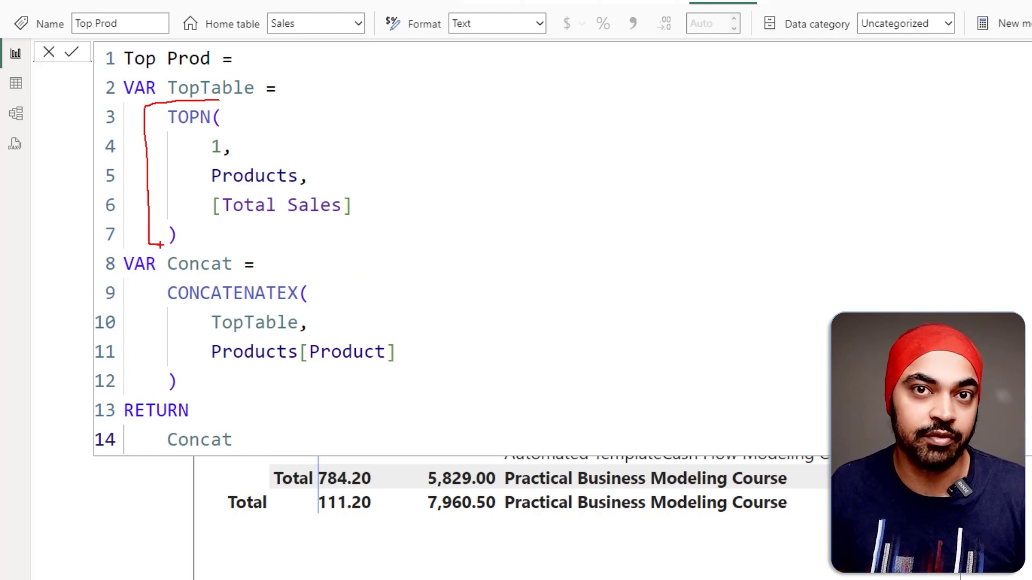
pyautogui.press('Escape')
# - Wrap the Products table argument of TOPN in a FILTER function, with Products on its own line and an empty line below it
pyautogui.click(210, 175)
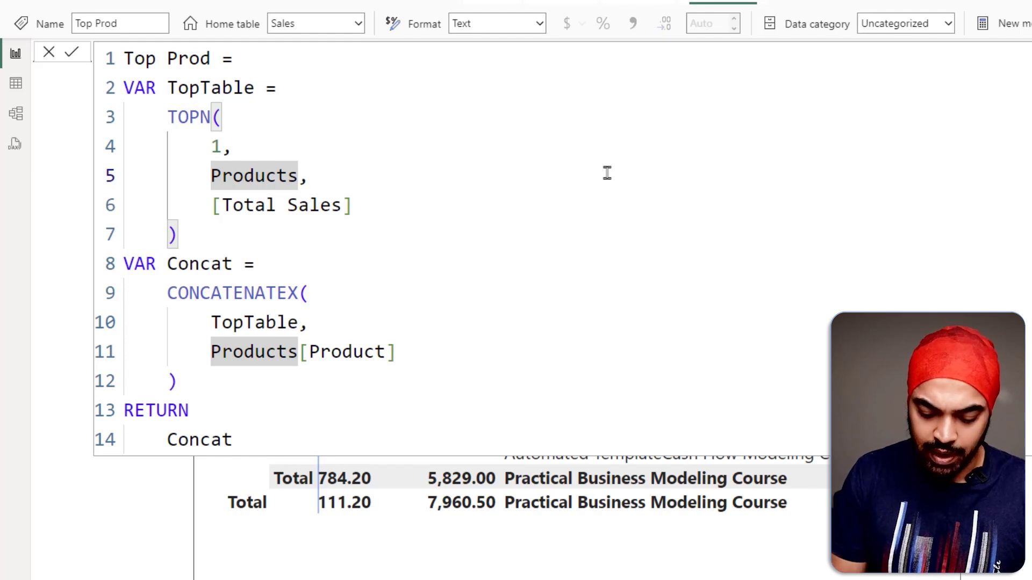
pyautogui.write('fil')
pyautogui.press('Tab')
pyautogui.hotkey('shift', 'Return')
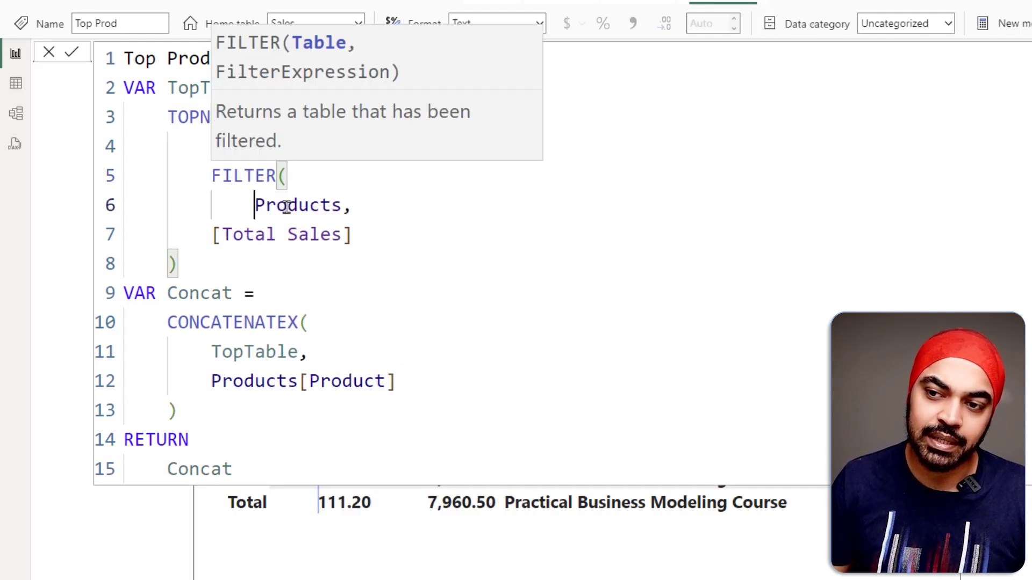
pyautogui.click(366, 206)
pyautogui.press('Return')
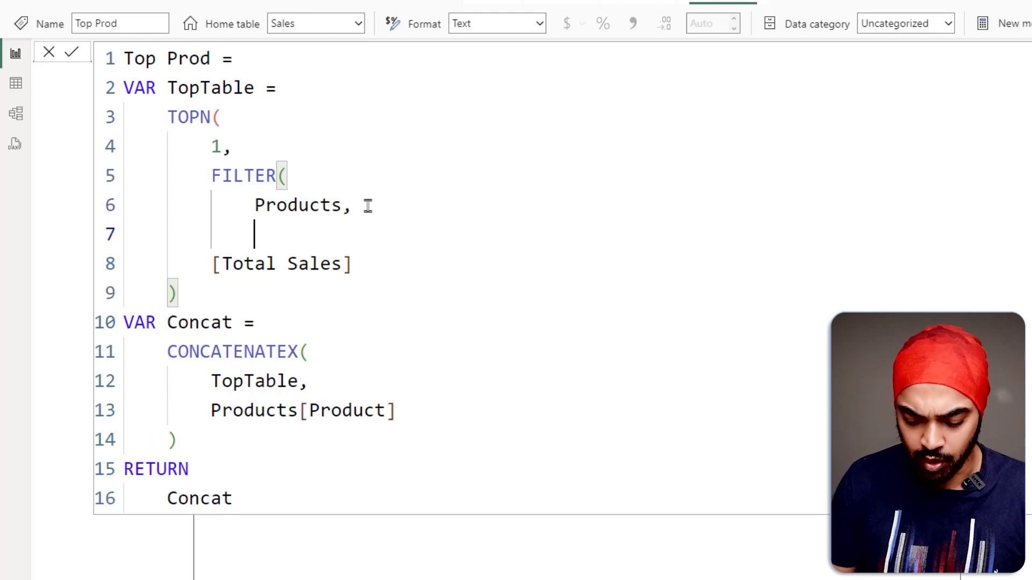
# - Use [Total Sales] as the FILTER condition and close the function with a comma before TOPN's ordering expression
pyautogui.write('to')
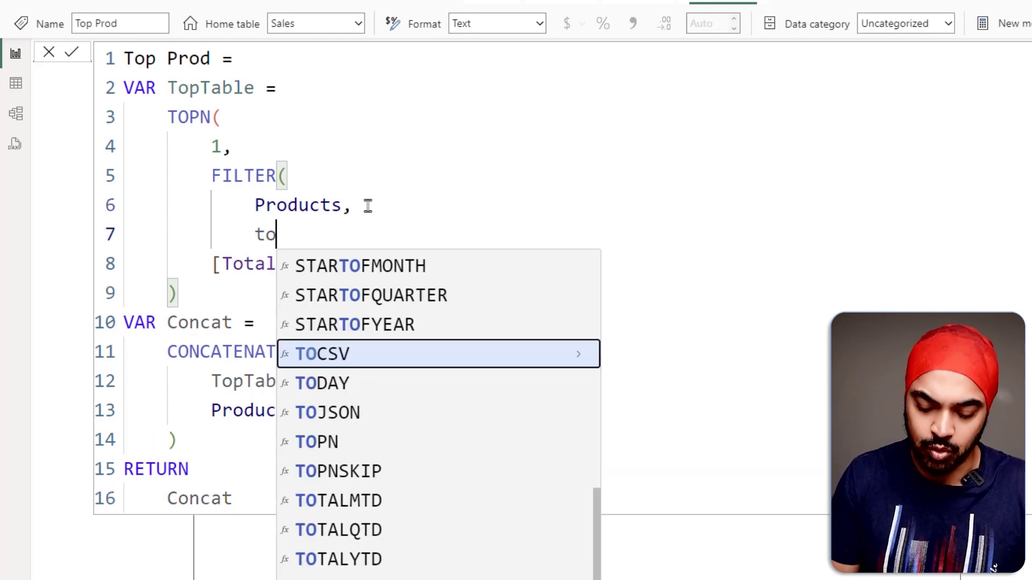
pyautogui.write('ta')
pyautogui.press('Tab')
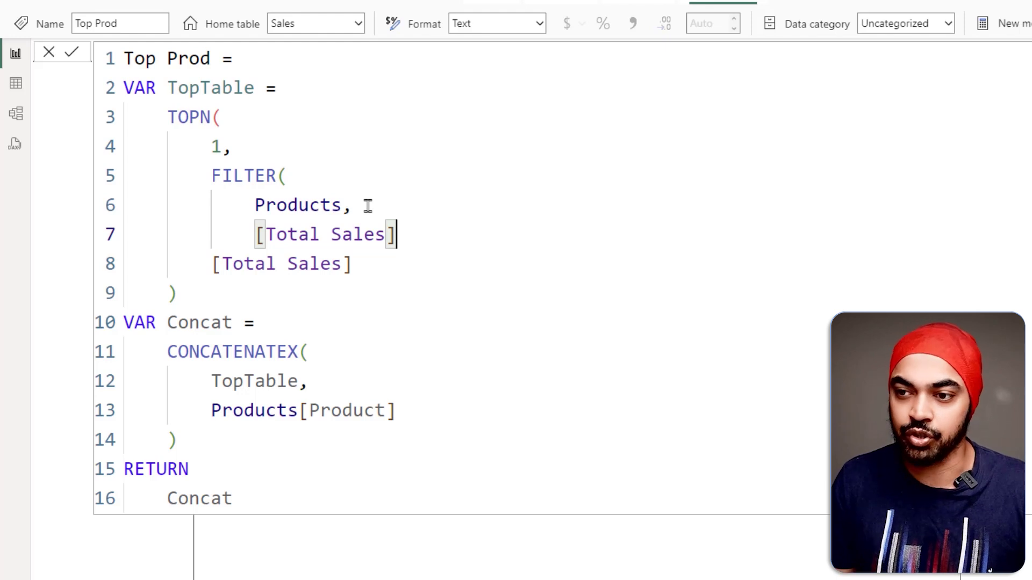
pyautogui.press('Return')
pyautogui.write('),')
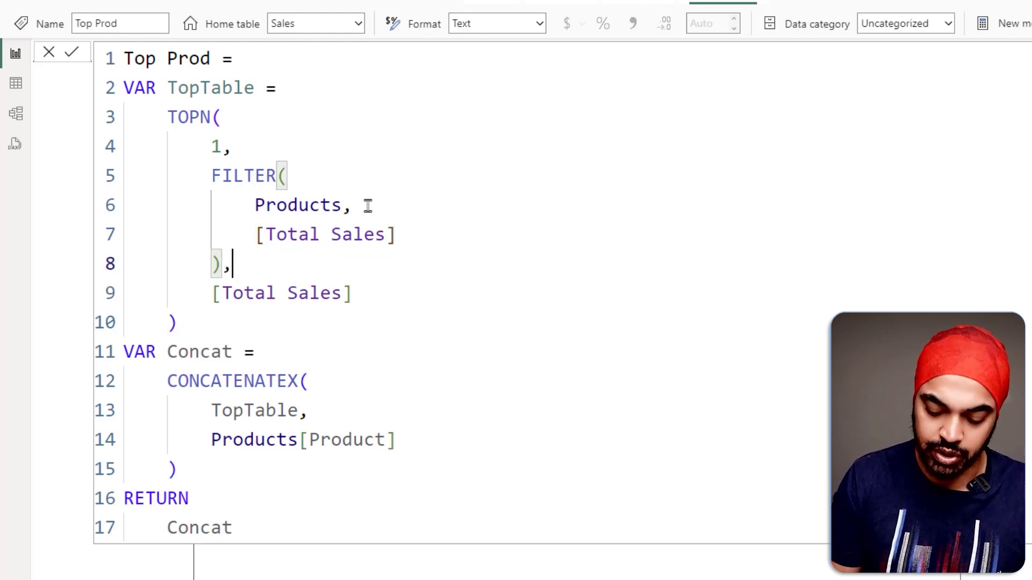
pyautogui.click(440, 473)
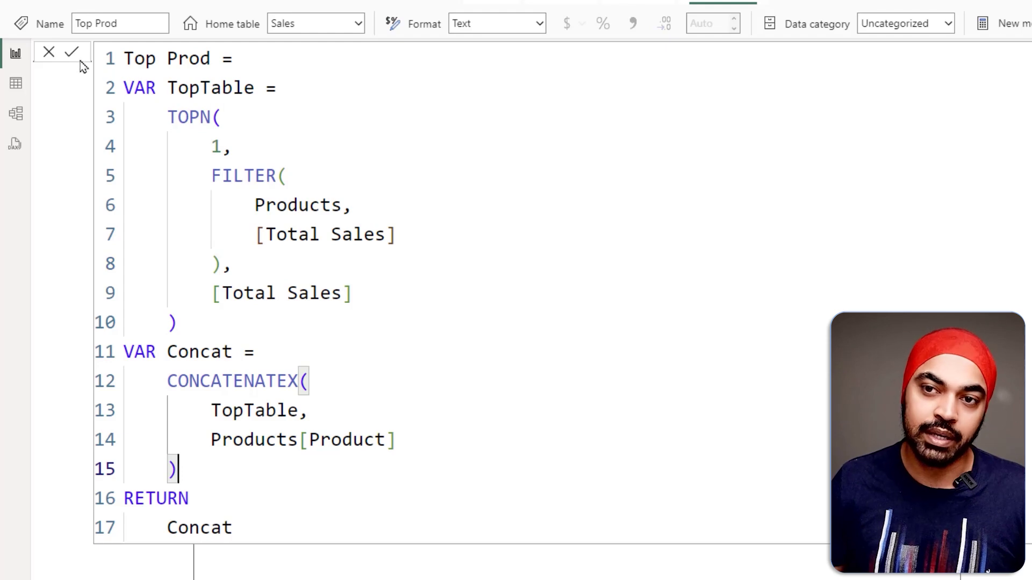
pyautogui.click(431, 146)
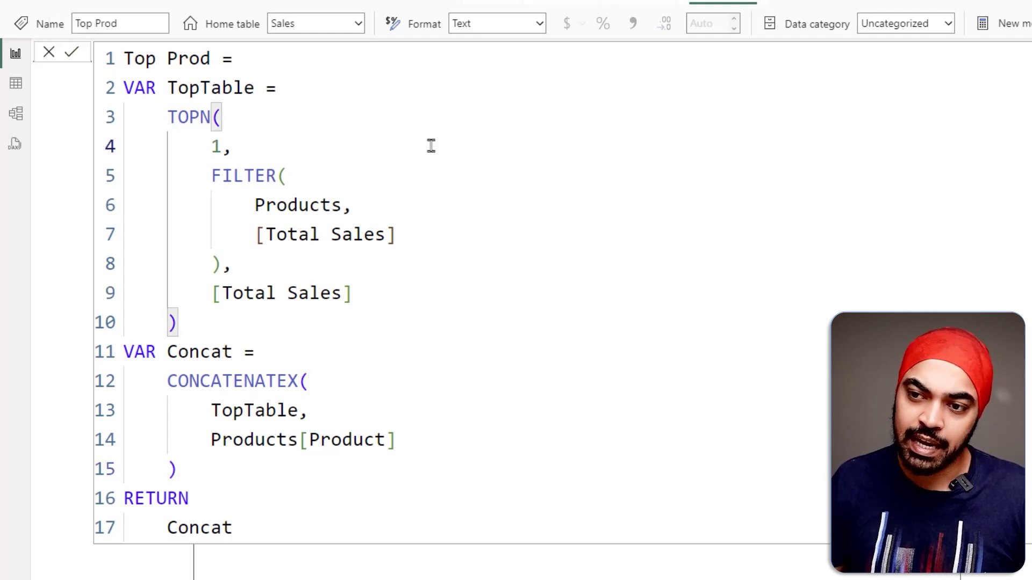
pyautogui.press('Return')
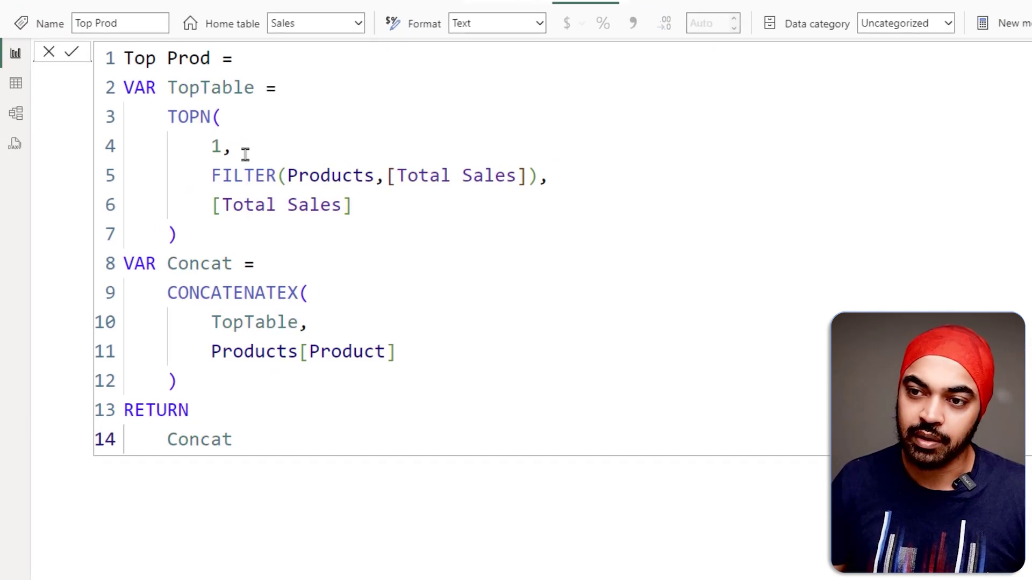
# - Set TOPN's row count to 2 in the Top Prod measure and commit the formula
pyautogui.click(223, 146)
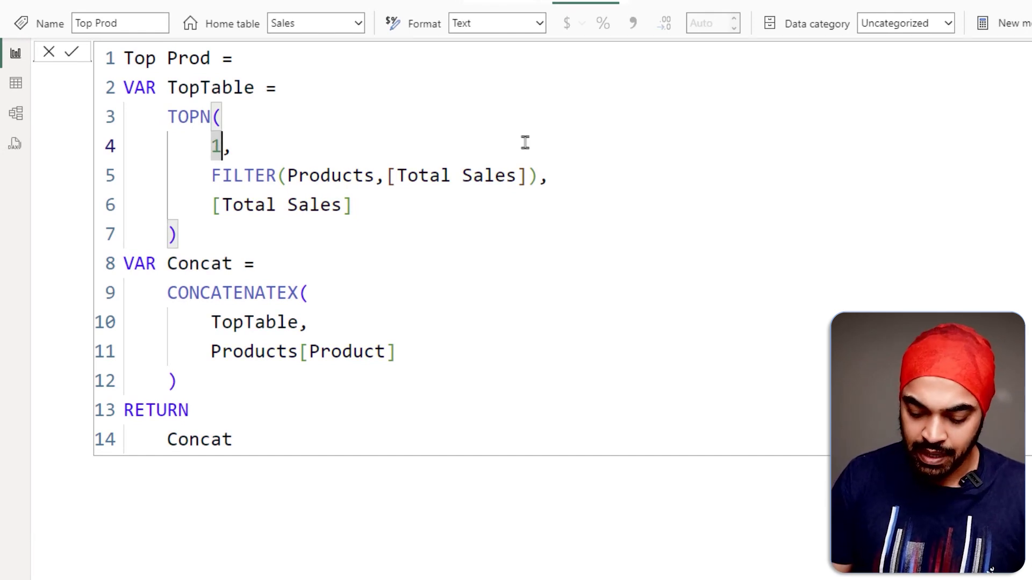
pyautogui.press('BackSpace')
pyautogui.write('2')
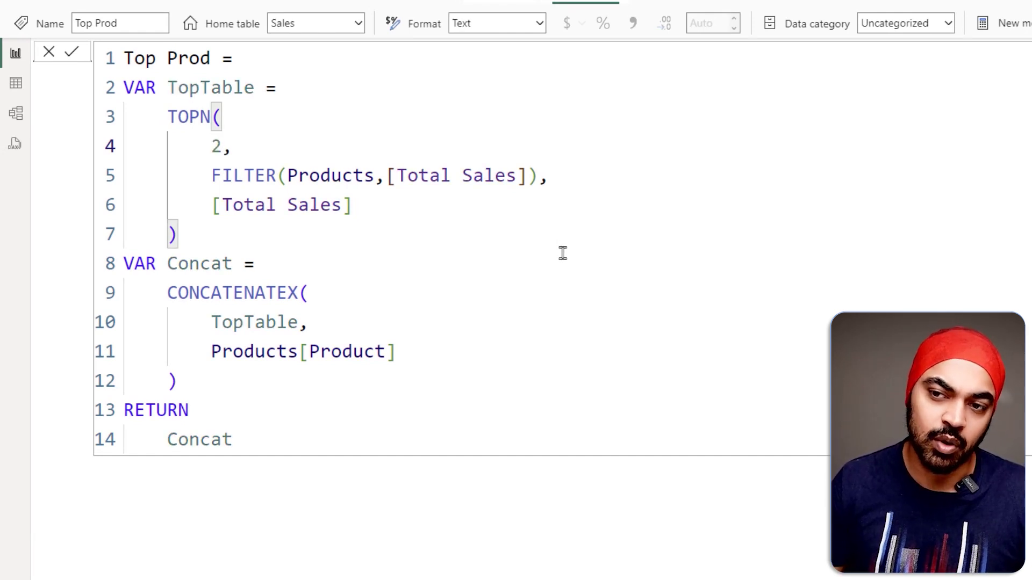
pyautogui.click(70, 54)
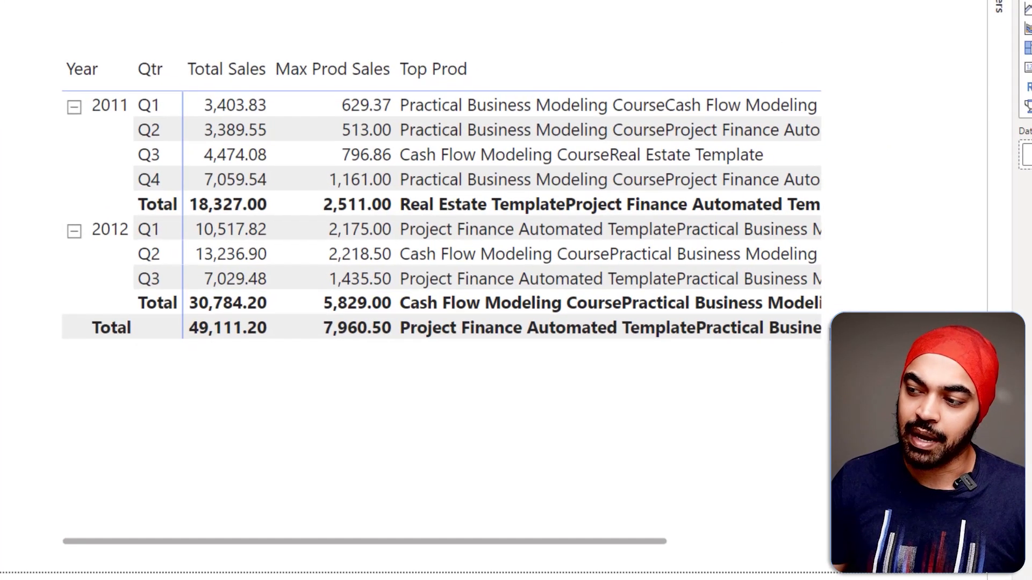
# - Widen the matrix so that more of the Top Prod column's product names fit
pyautogui.click(959, 428)
pyautogui.moveTo(830, 300); pyautogui.dragTo(933, 301)
pyautogui.moveTo(699, 471); pyautogui.dragTo(674, 470)
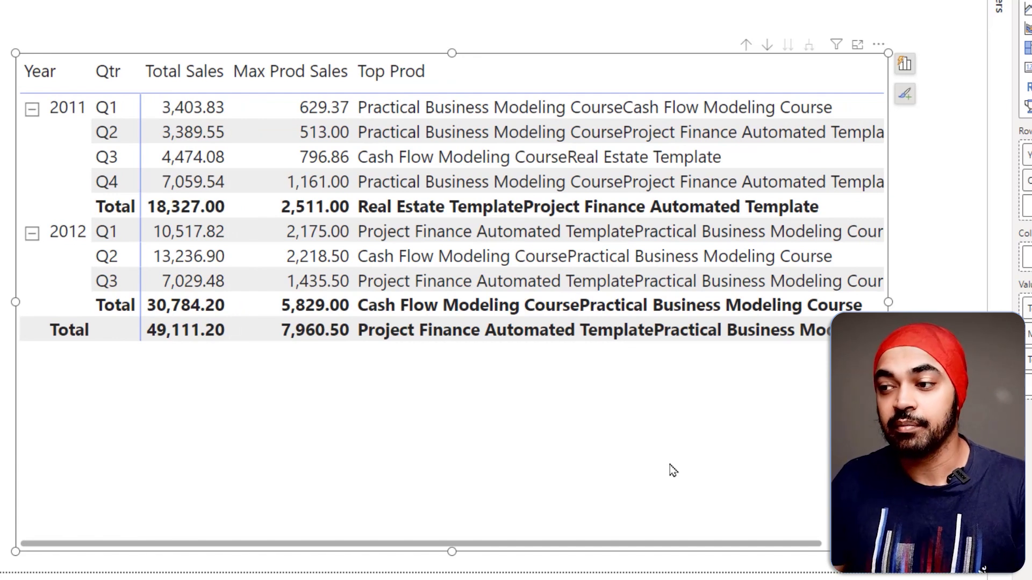
# - Examine how the two product names are joined in the Top Prod column and review the measure's CONCATENATEX arguments
pyautogui.hotkey('ctrl', '2')
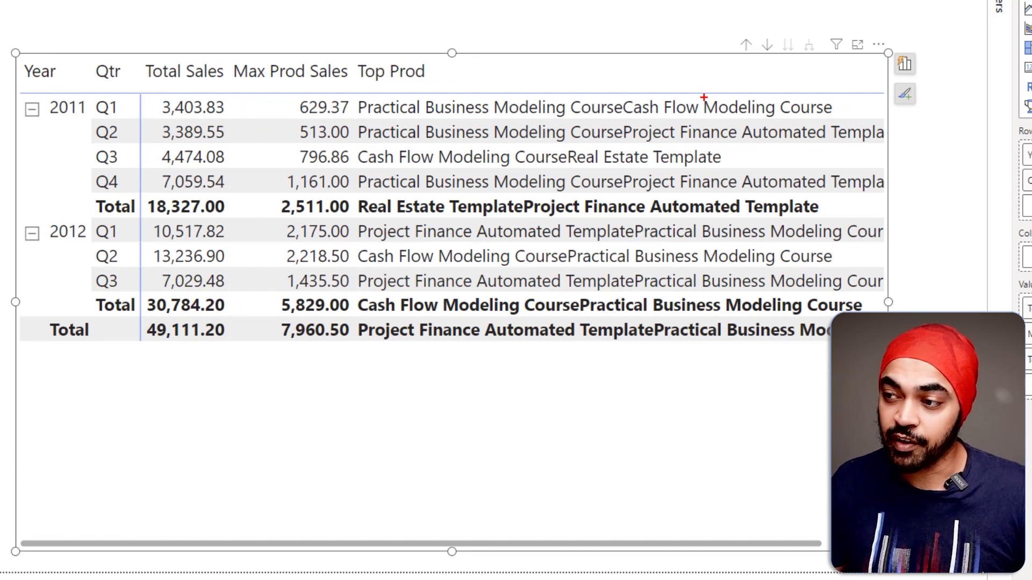
pyautogui.moveTo(624, 92)
pyautogui.mouseDown()
pyautogui.moveTo(793, 132)
pyautogui.moveTo(862, 127)
pyautogui.moveTo(852, 122)
pyautogui.mouseUp()
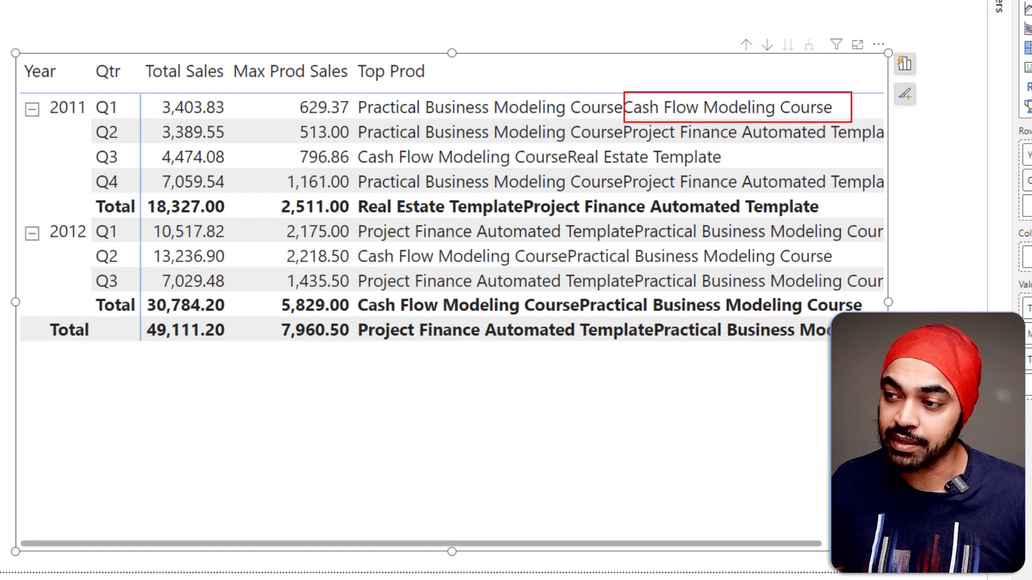
pyautogui.moveTo(661, 102)
pyautogui.mouseDown()
pyautogui.moveTo(555, 90)
pyautogui.moveTo(584, 88)
pyautogui.mouseUp()
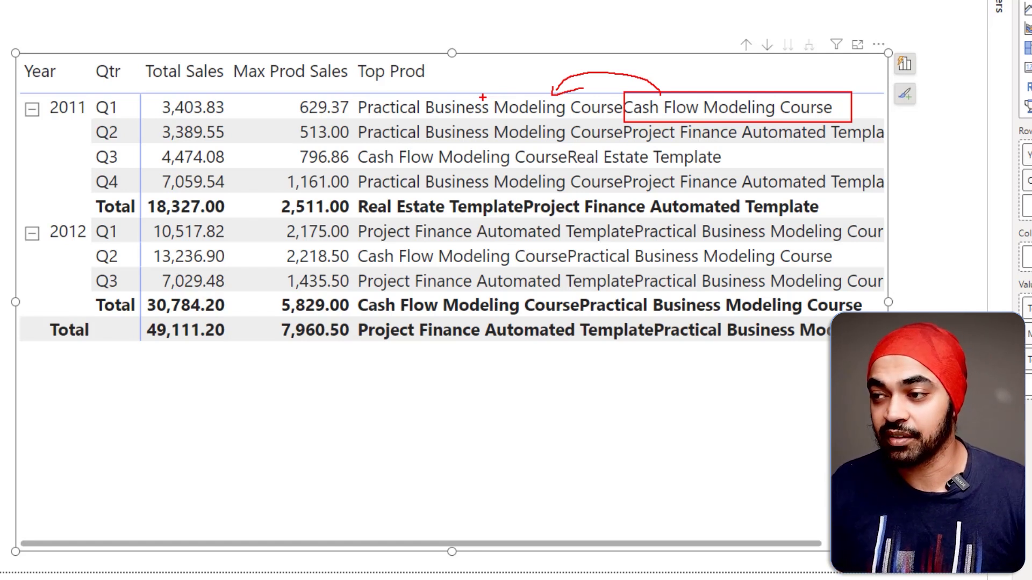
pyautogui.press('Escape')
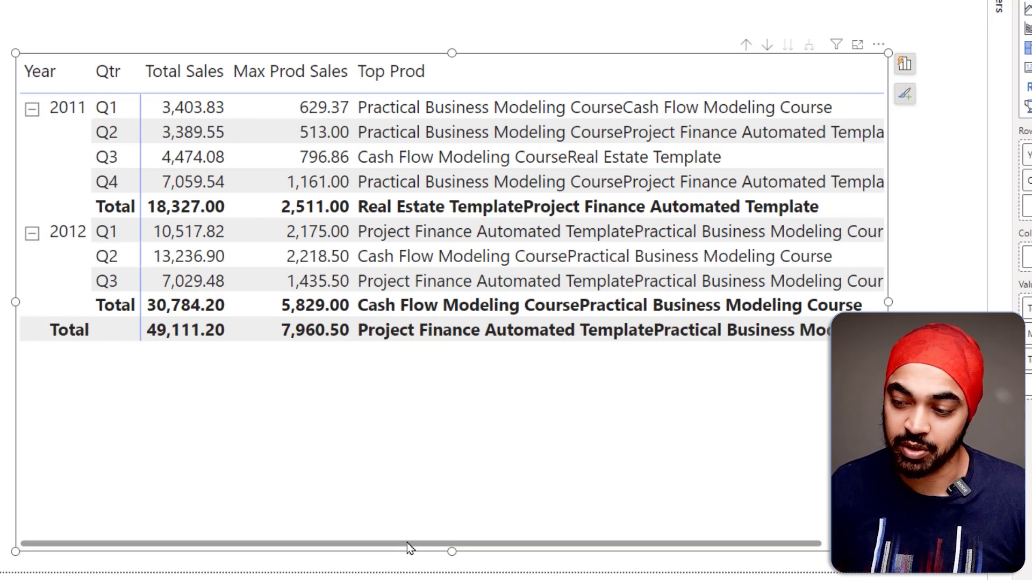
pyautogui.moveTo(408, 548)
pyautogui.mouseDown()
pyautogui.moveTo(525, 553)
pyautogui.moveTo(347, 548)
pyautogui.mouseUp()
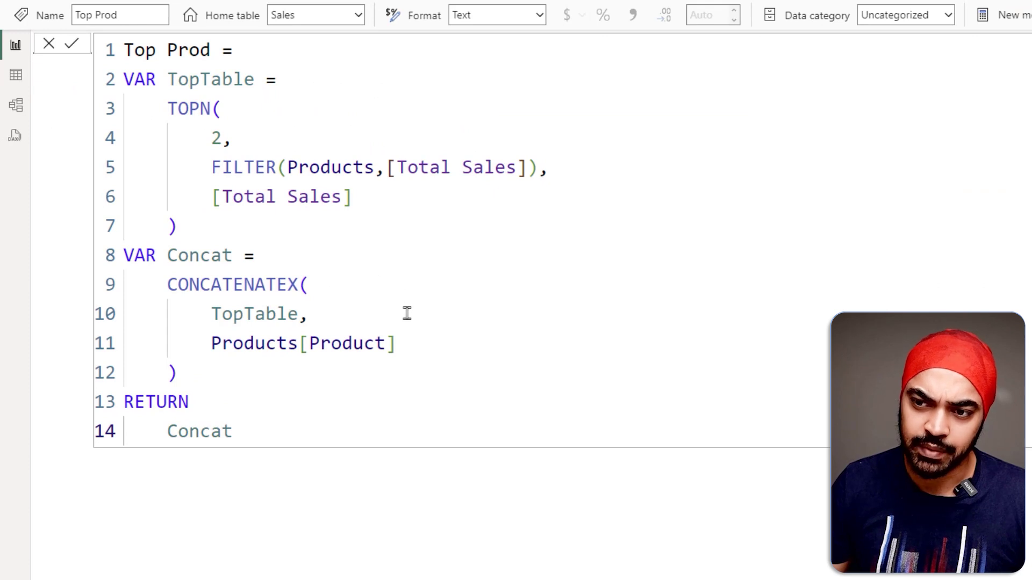
pyautogui.click(422, 345)
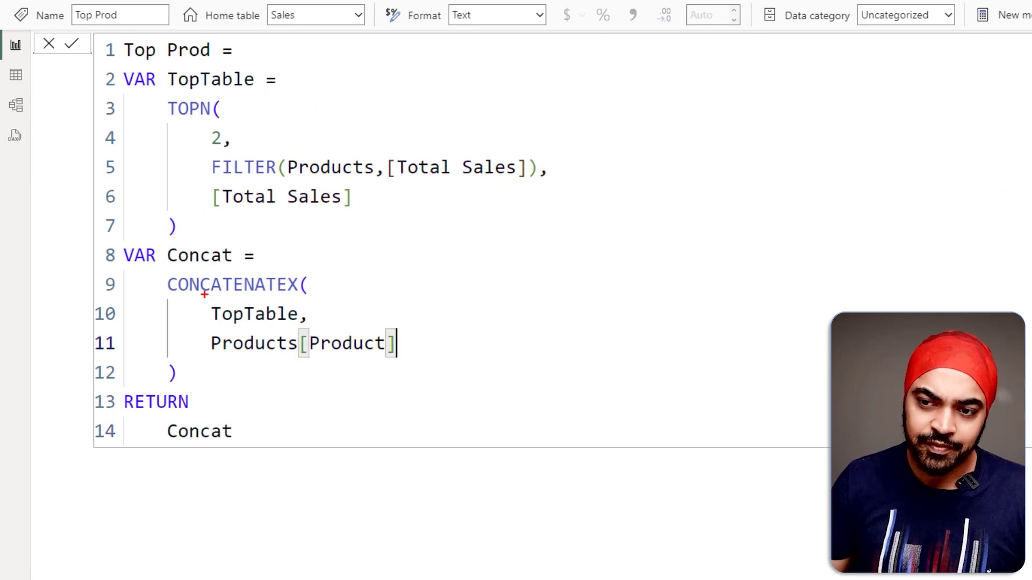
pyautogui.moveTo(188, 294)
pyautogui.mouseDown()
pyautogui.moveTo(266, 295)
pyautogui.moveTo(203, 319)
pyautogui.moveTo(282, 329)
pyautogui.moveTo(301, 304)
pyautogui.mouseUp()
pyautogui.moveTo(580, 81)
pyautogui.mouseDown()
pyautogui.moveTo(611, 82)
pyautogui.moveTo(553, 230)
pyautogui.mouseUp()
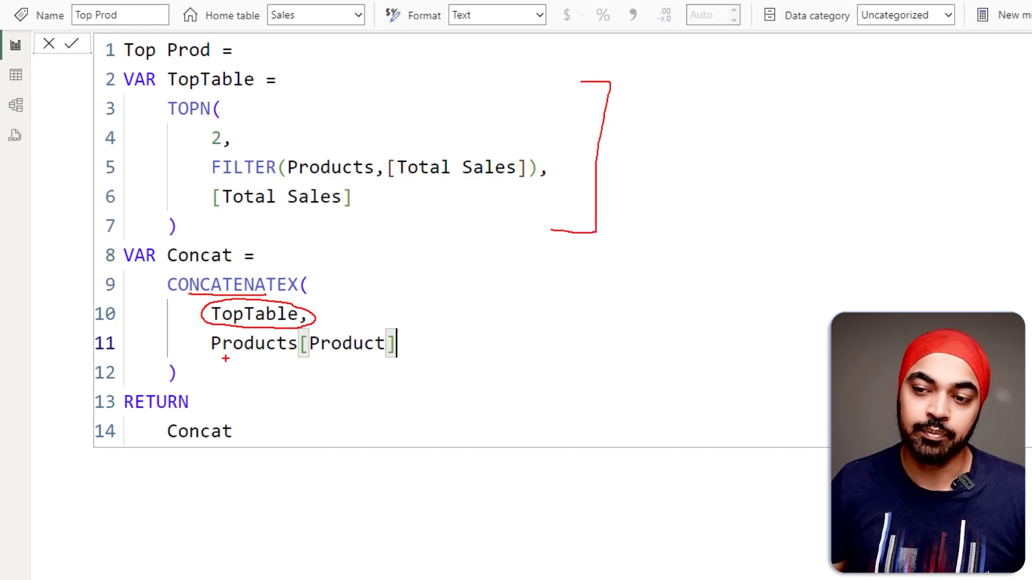
pyautogui.moveTo(225, 359); pyautogui.dragTo(354, 355)
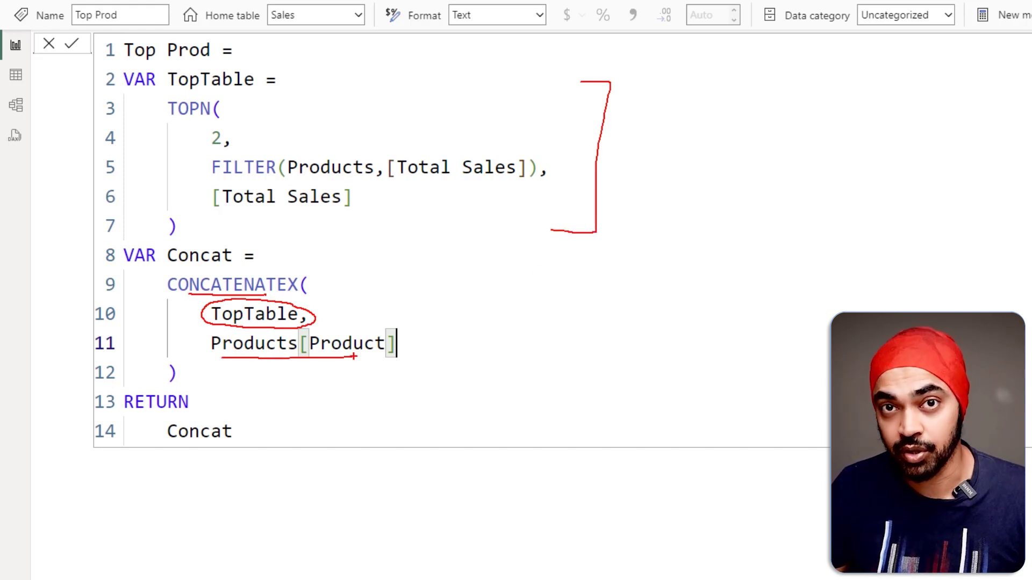
pyautogui.press('Escape')
# - Add UNICHAR(10) as the delimiter after Products[Product] in CONCATENATEX and commit the Top Prod measure
pyautogui.click(416, 346)
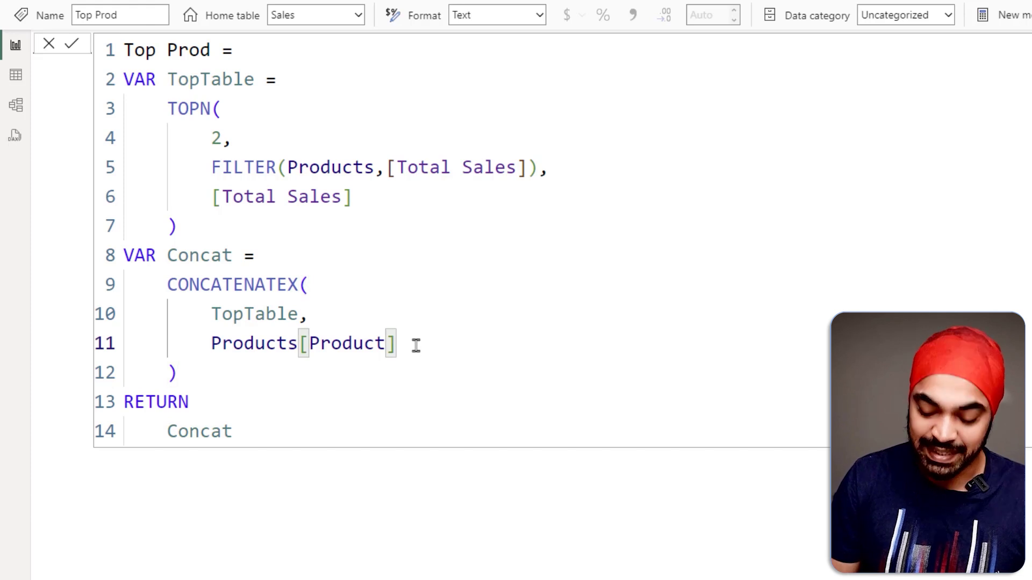
pyautogui.write(',')
pyautogui.press('Return')
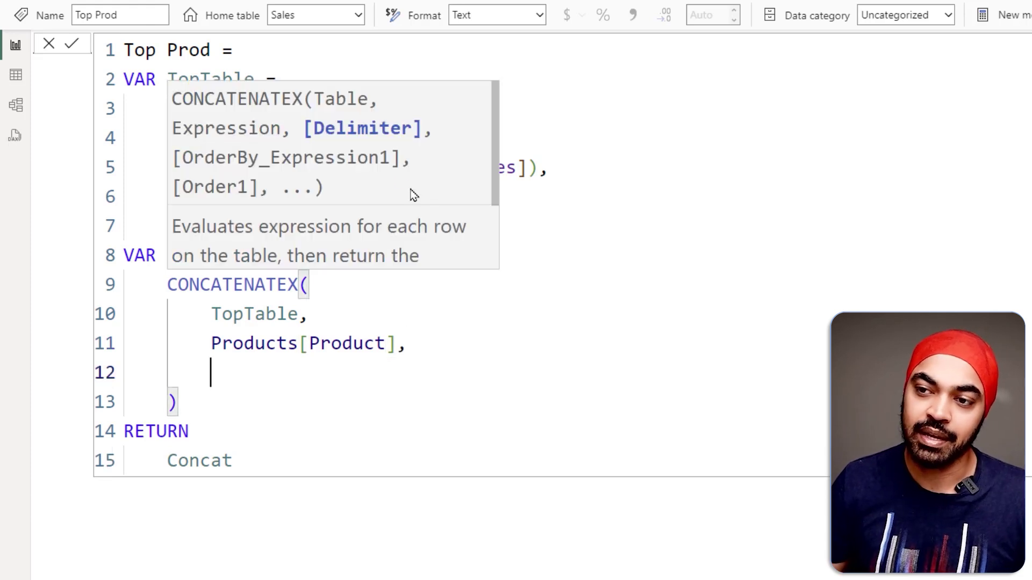
pyautogui.hotkey('ctrl', '2')
pyautogui.moveTo(308, 143); pyautogui.dragTo(409, 142)
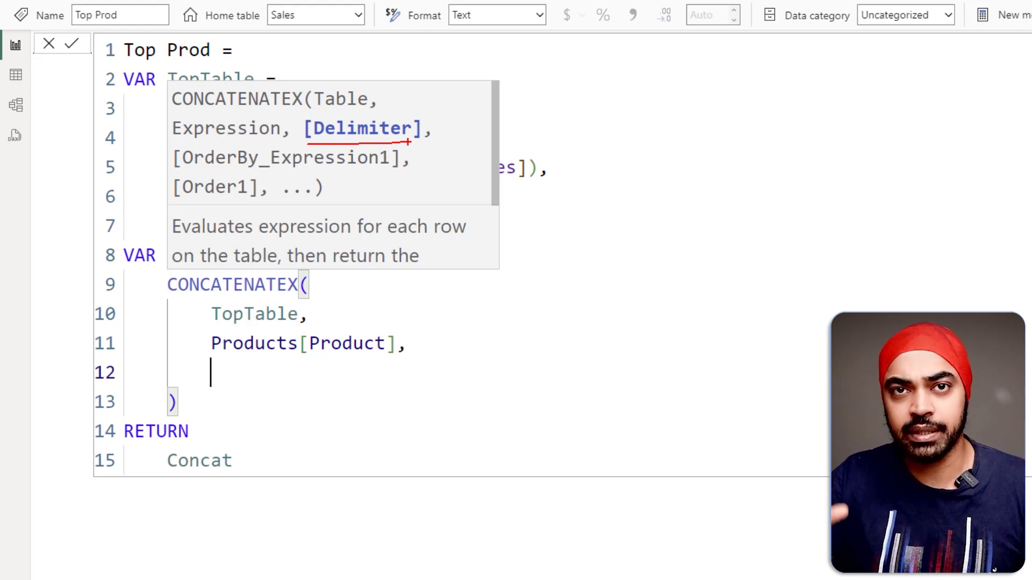
pyautogui.press('Escape')
pyautogui.write('uni')
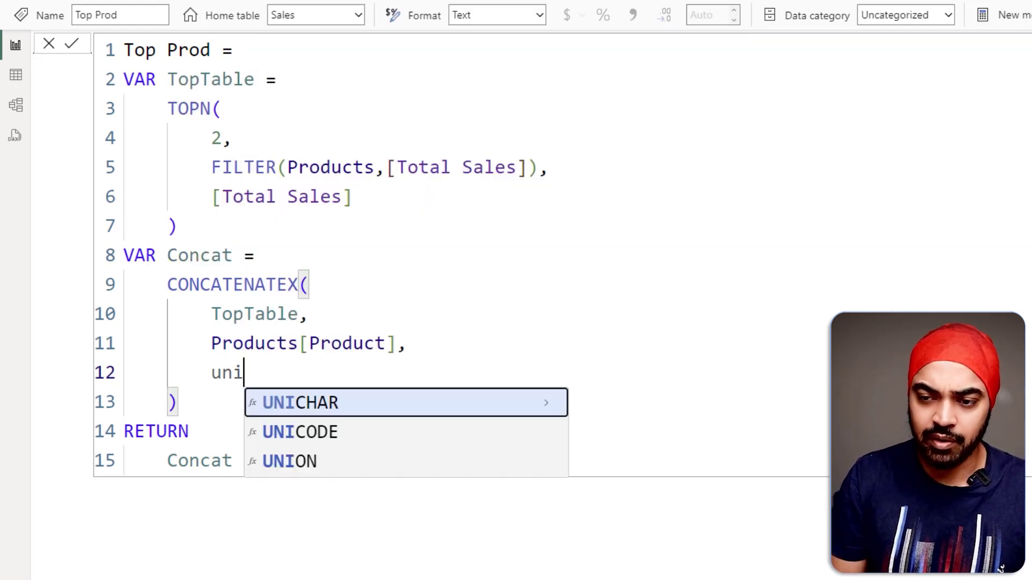
pyautogui.press('Tab')
pyautogui.write('10)')
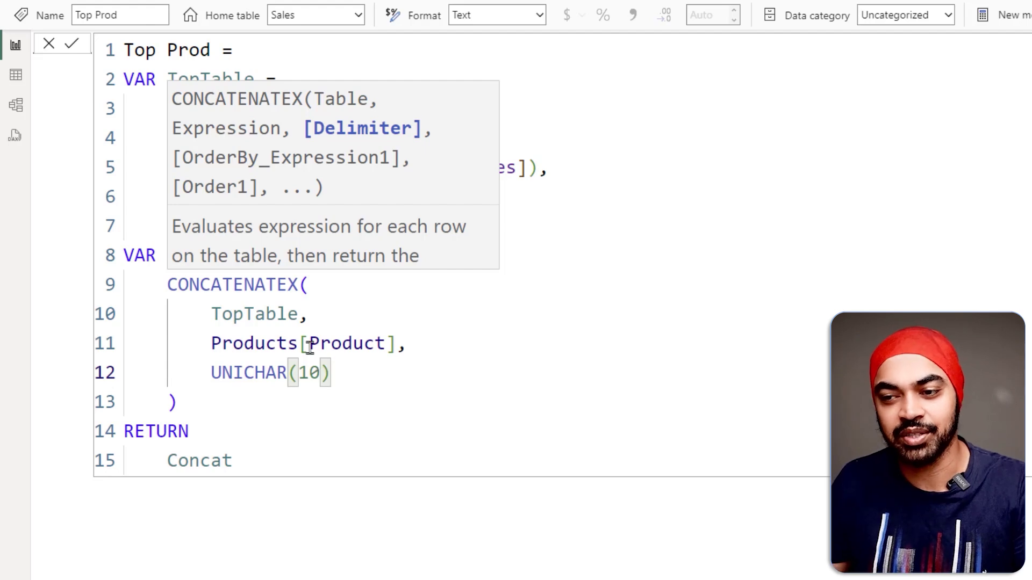
pyautogui.click(72, 47)
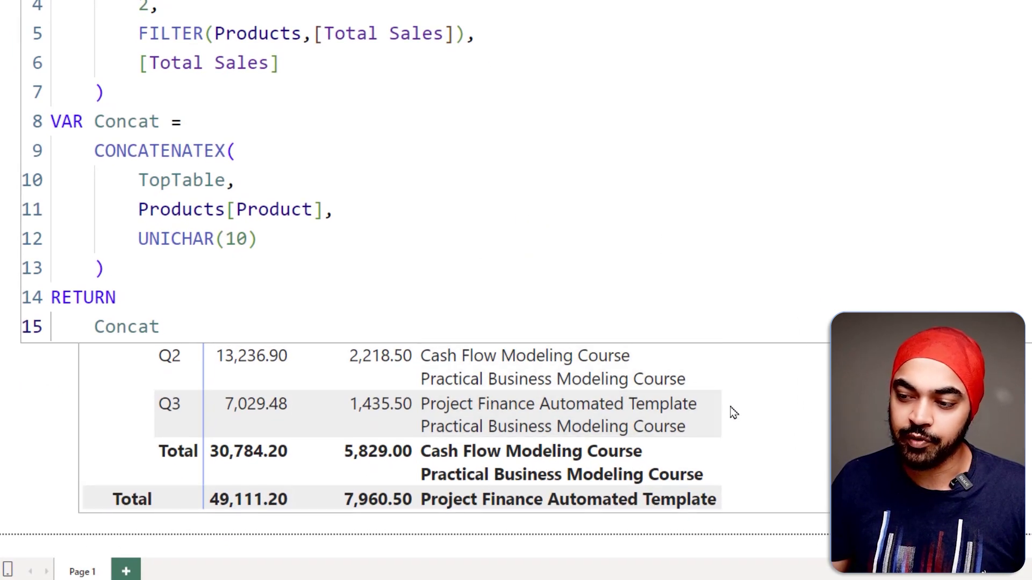
# - Collapse the formula editor and check the two products listed for 2011 Q1 in the Top Prod column
pyautogui.click(738, 220)
pyautogui.press('Escape')
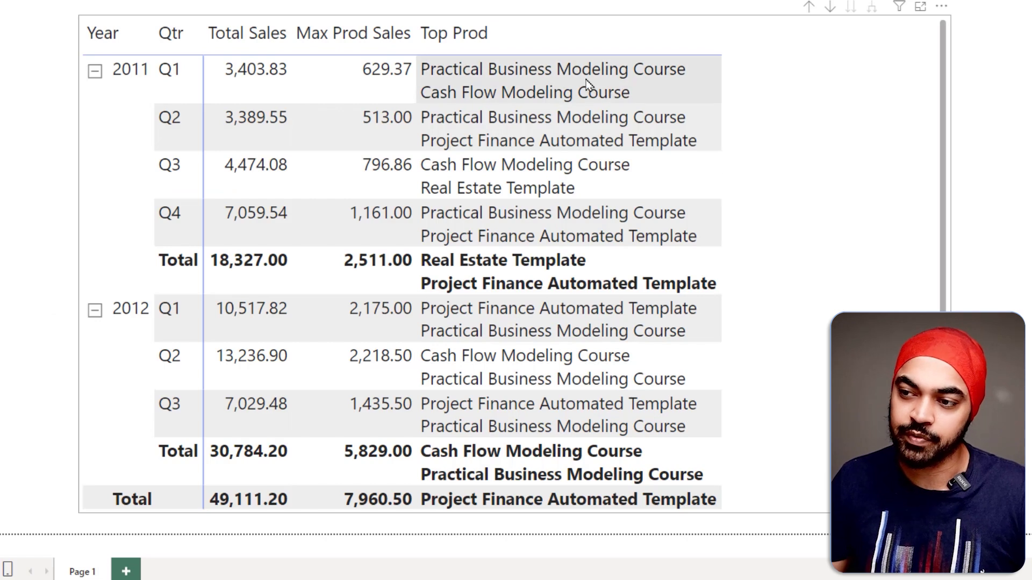
pyautogui.moveTo(682, 69); pyautogui.dragTo(713, 59)
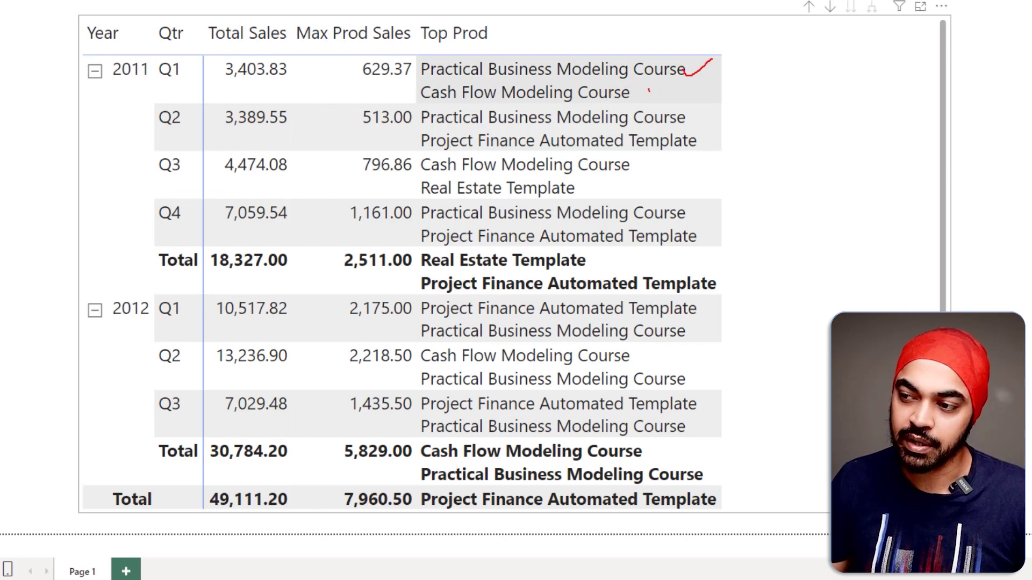
pyautogui.moveTo(648, 90); pyautogui.dragTo(676, 81)
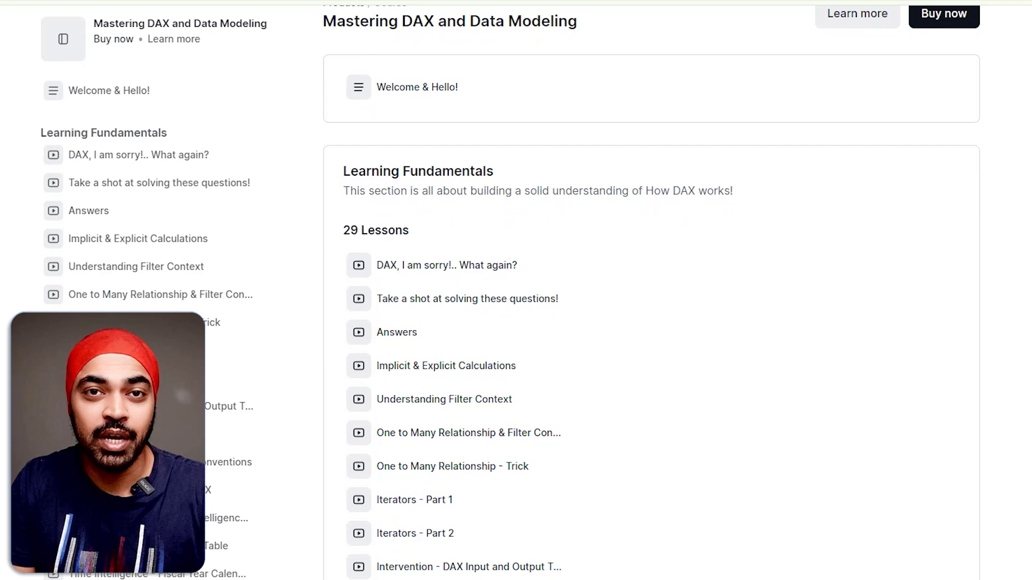
pyautogui.scroll(-2, 652, 293)
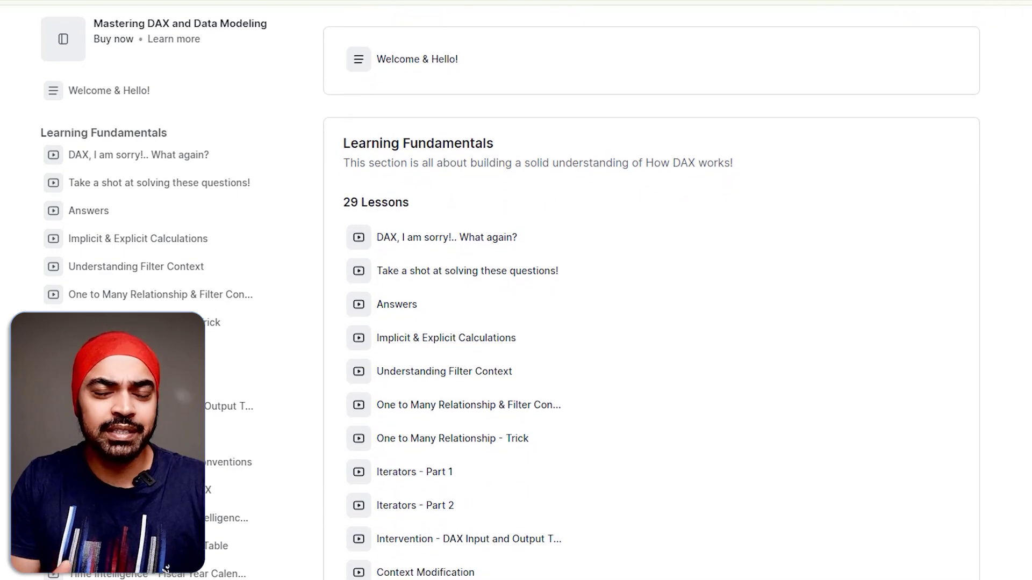
pyautogui.scroll(-2, 651, 292)
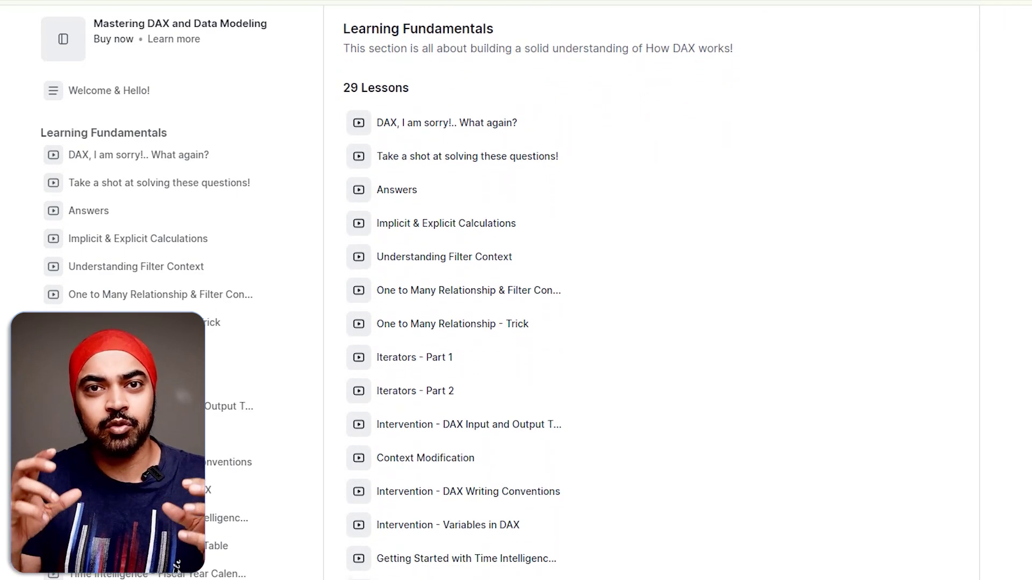
pyautogui.scroll(-2, 652, 293)
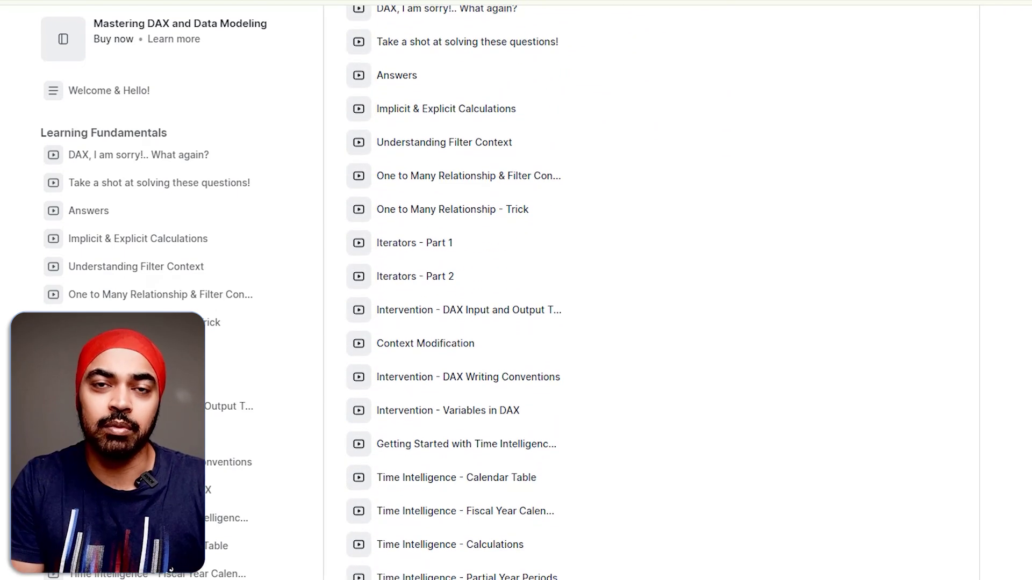
pyautogui.scroll(-2, 651, 293)
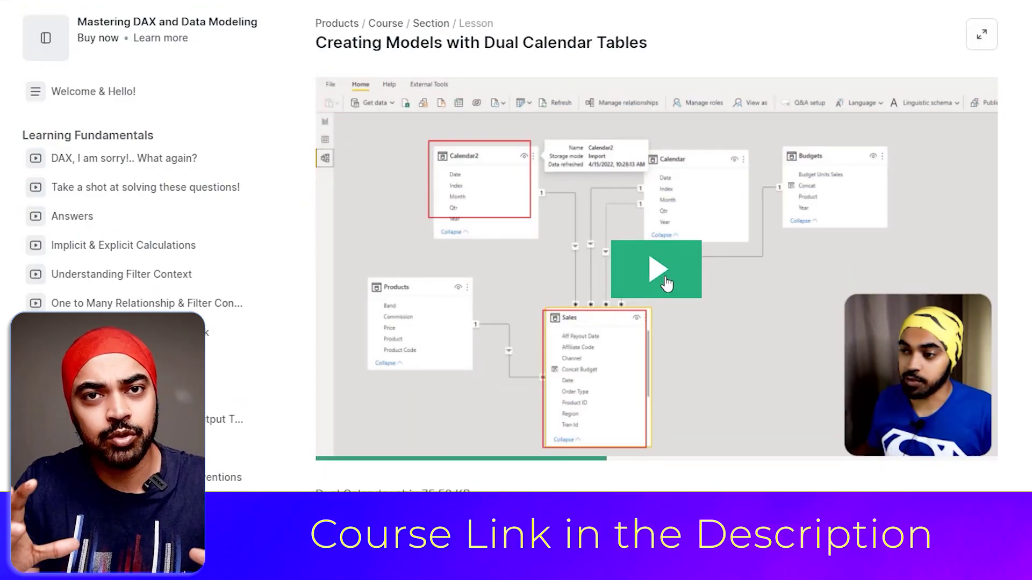
pyautogui.click(666, 284)
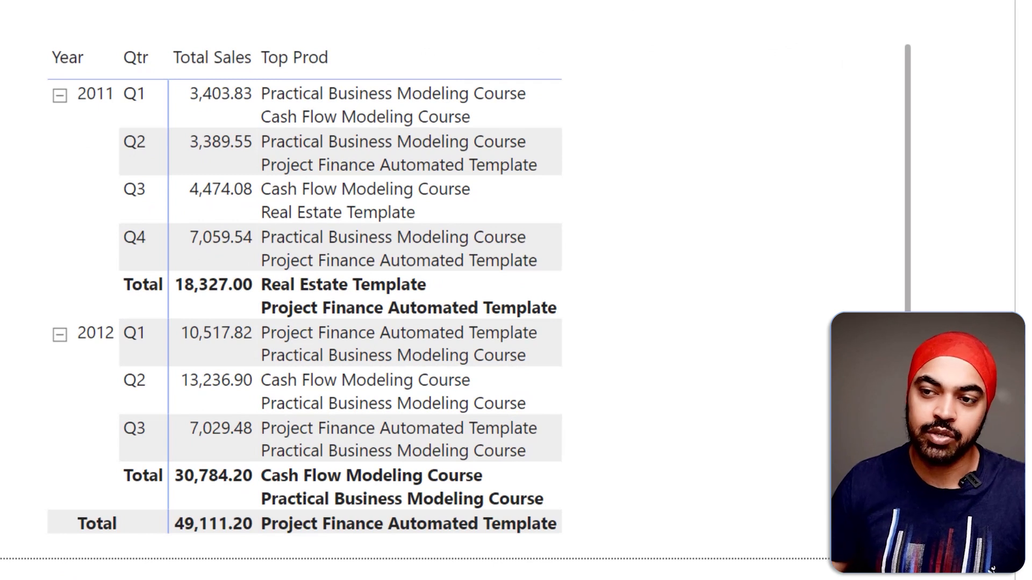
# - Review the matrix's Year, Qtr and Total Sales columns and the pair of top products for 2011 Q1
pyautogui.moveTo(70, 82); pyautogui.dragTo(94, 55)
pyautogui.moveTo(122, 84); pyautogui.dragTo(150, 43)
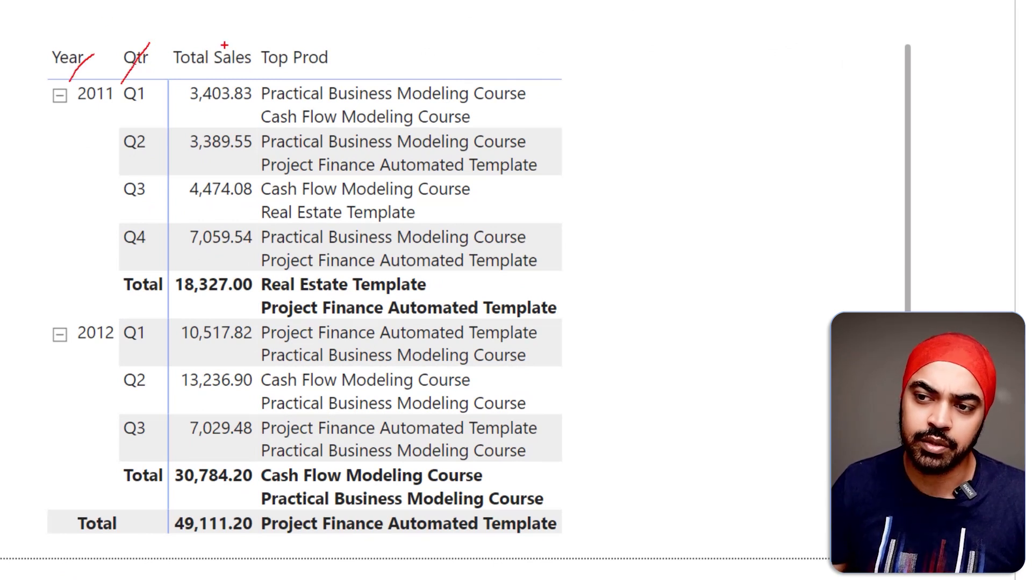
pyautogui.moveTo(242, 71)
pyautogui.mouseDown()
pyautogui.moveTo(250, 74)
pyautogui.moveTo(212, 114)
pyautogui.moveTo(217, 62)
pyautogui.mouseUp()
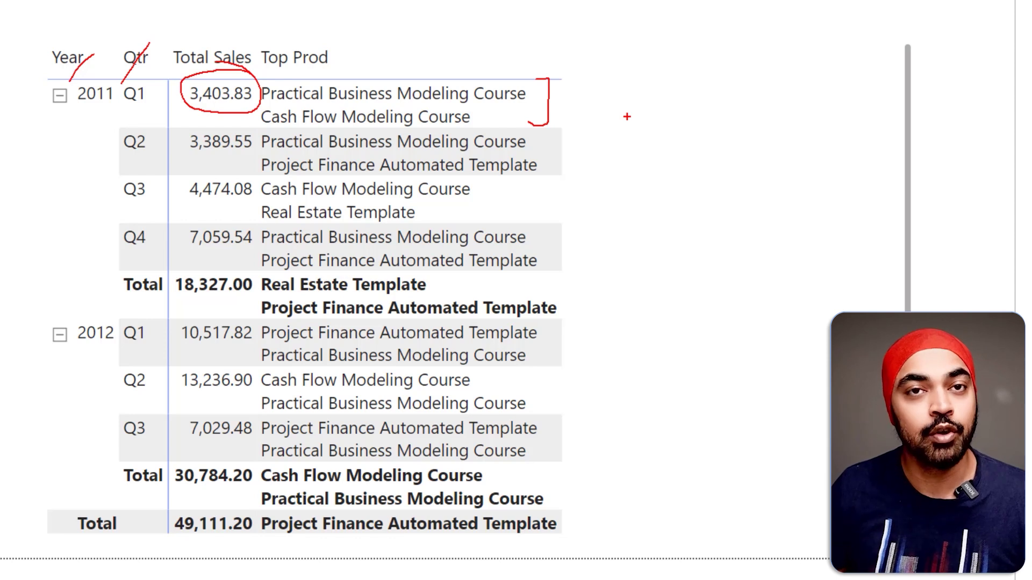
pyautogui.press('Escape')
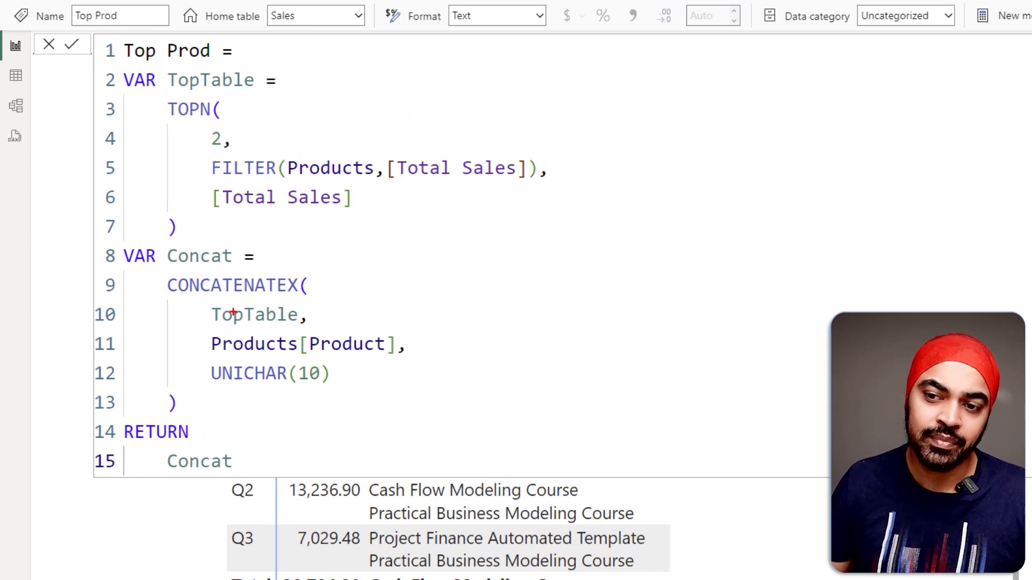
# - Trace CONCATENATEX's TopTable, Products[Product] and UNICHAR(10) arguments and compare them with the 2012 Q2 product names in the matrix
pyautogui.moveTo(187, 300); pyautogui.dragTo(446, 400)
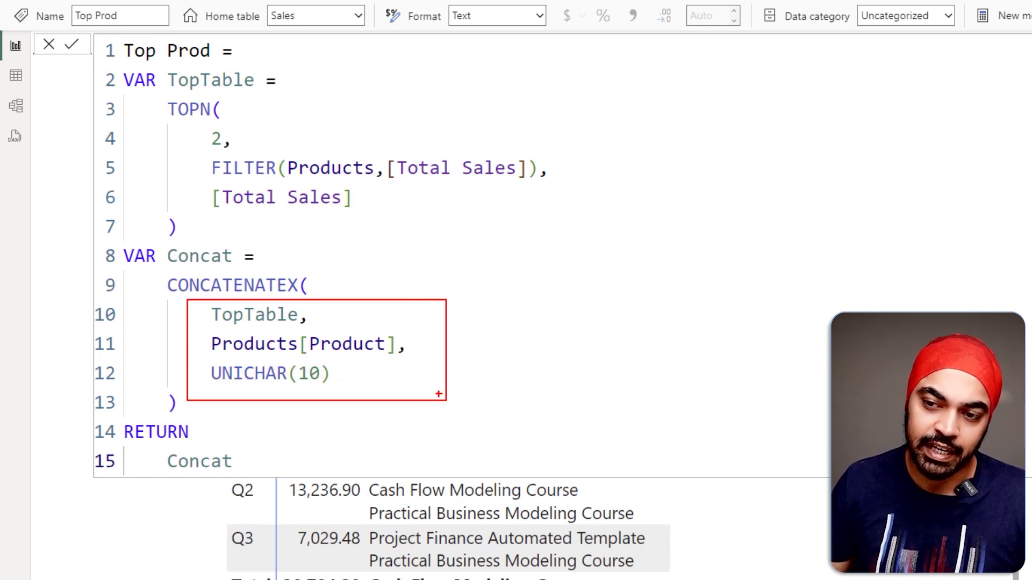
pyautogui.moveTo(304, 317)
pyautogui.mouseDown()
pyautogui.moveTo(338, 302)
pyautogui.moveTo(344, 215)
pyautogui.mouseUp()
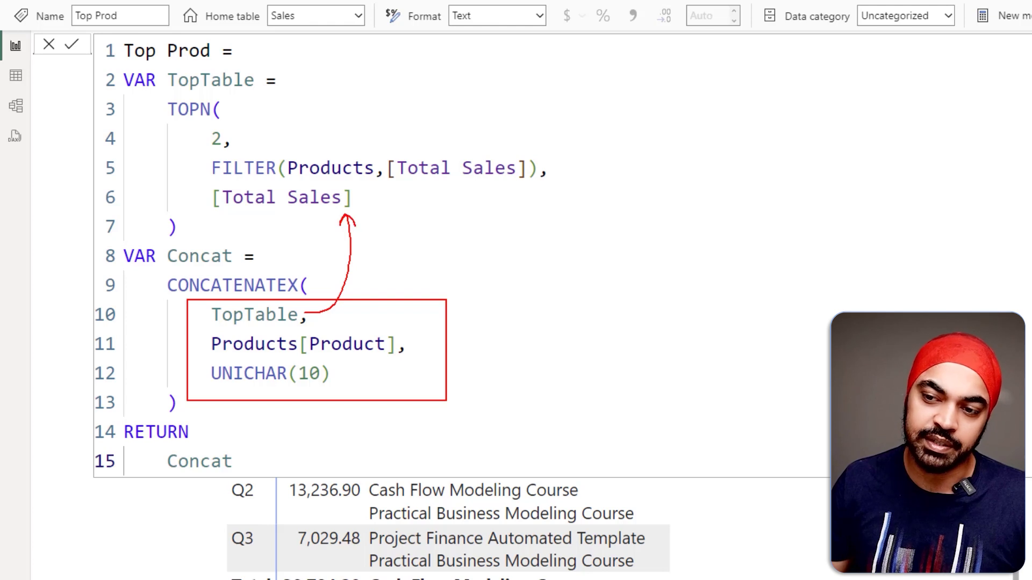
pyautogui.moveTo(382, 337)
pyautogui.mouseDown()
pyautogui.moveTo(408, 277)
pyautogui.moveTo(392, 237)
pyautogui.mouseUp()
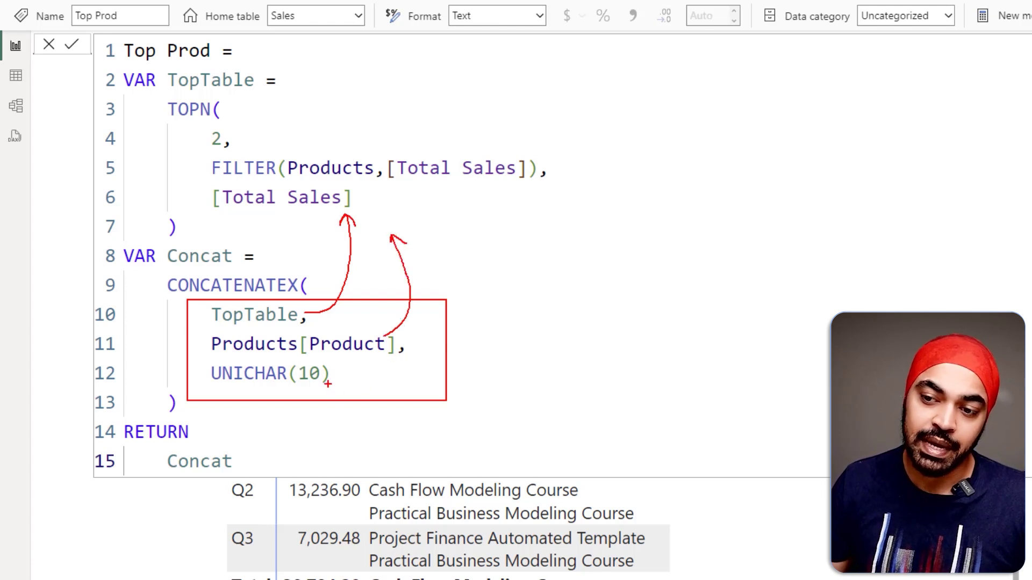
pyautogui.moveTo(328, 383); pyautogui.dragTo(350, 379)
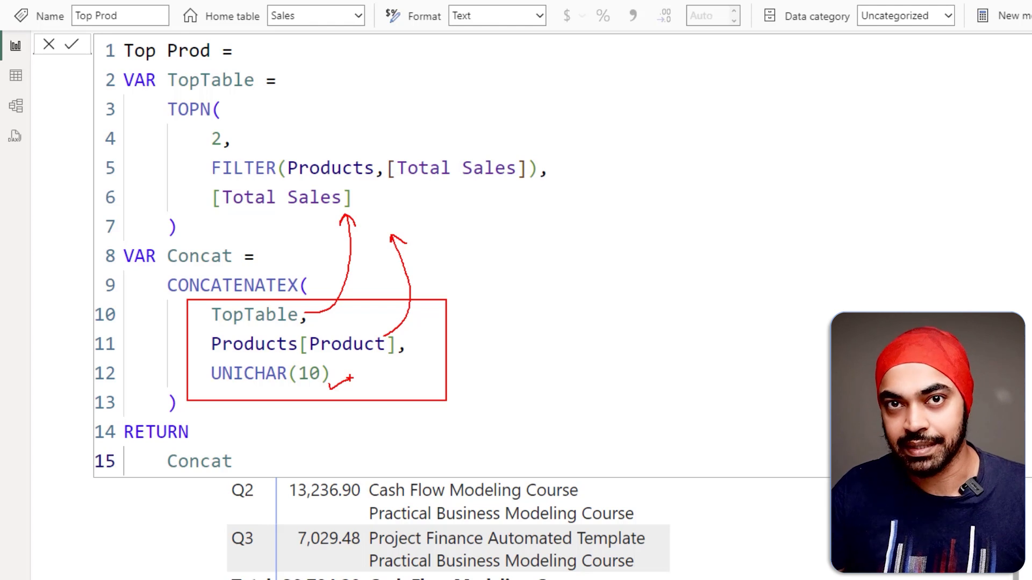
pyautogui.moveTo(366, 479); pyautogui.dragTo(659, 503)
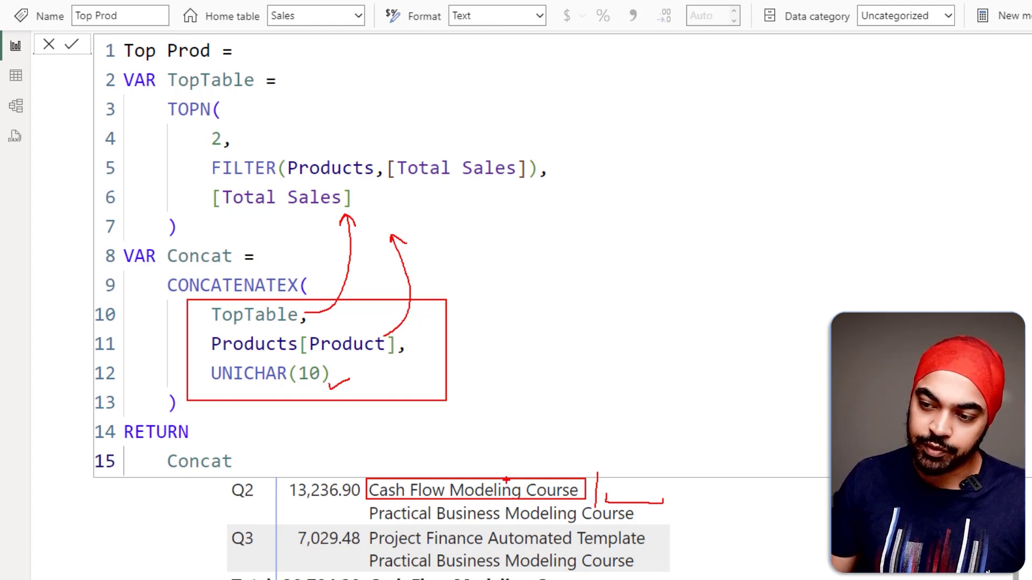
pyautogui.moveTo(506, 479)
pyautogui.mouseDown()
pyautogui.moveTo(463, 422)
pyautogui.moveTo(381, 383)
pyautogui.mouseUp()
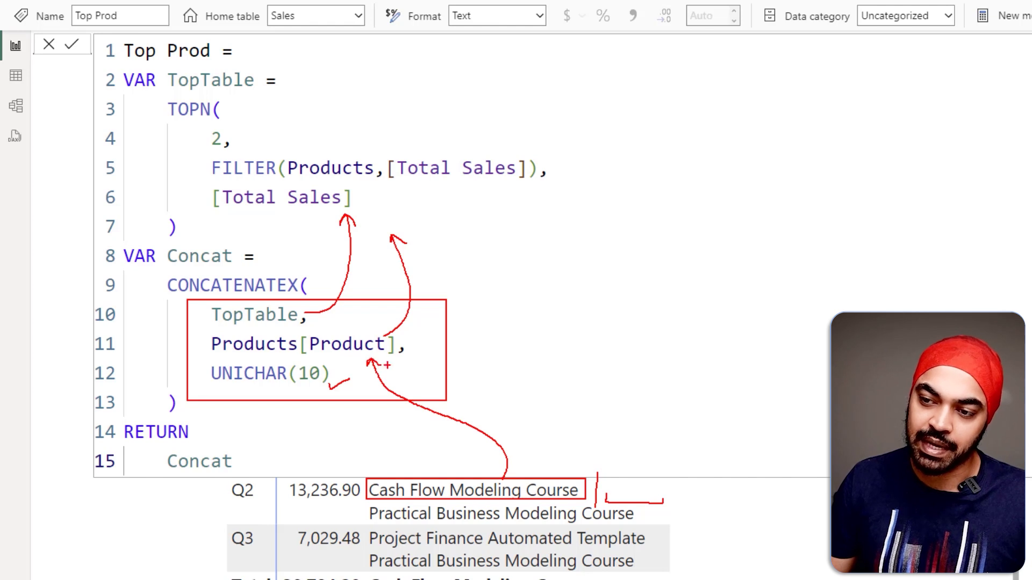
pyautogui.press('Escape')
# - Append the text separator " | " to Products[Product] in the CONCATENATEX expression
pyautogui.click(424, 344)
pyautogui.press('Left')
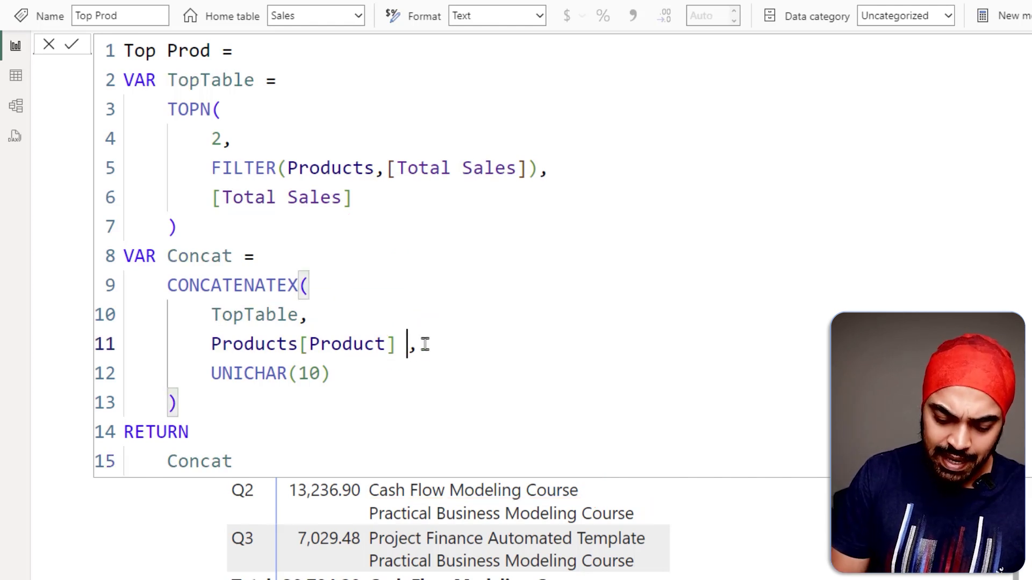
pyautogui.write('& " |')
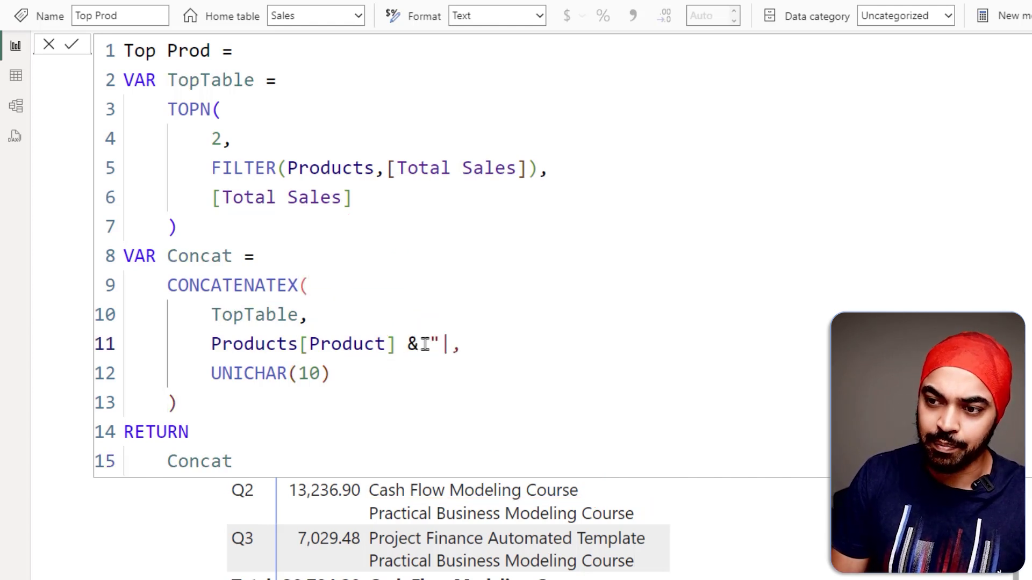
pyautogui.write('"')
pyautogui.press('Left')
pyautogui.press('Left')
pyautogui.press('Right')
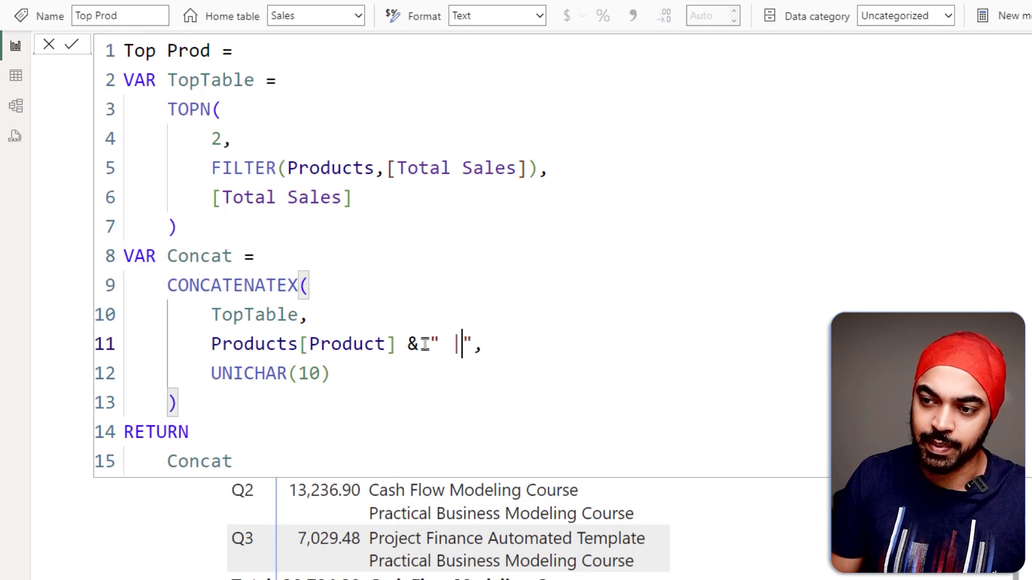
pyautogui.press('Right')
# - Join the [Total Sales] measure after the " | " separator and commit the Top Prod measure
pyautogui.write('&')
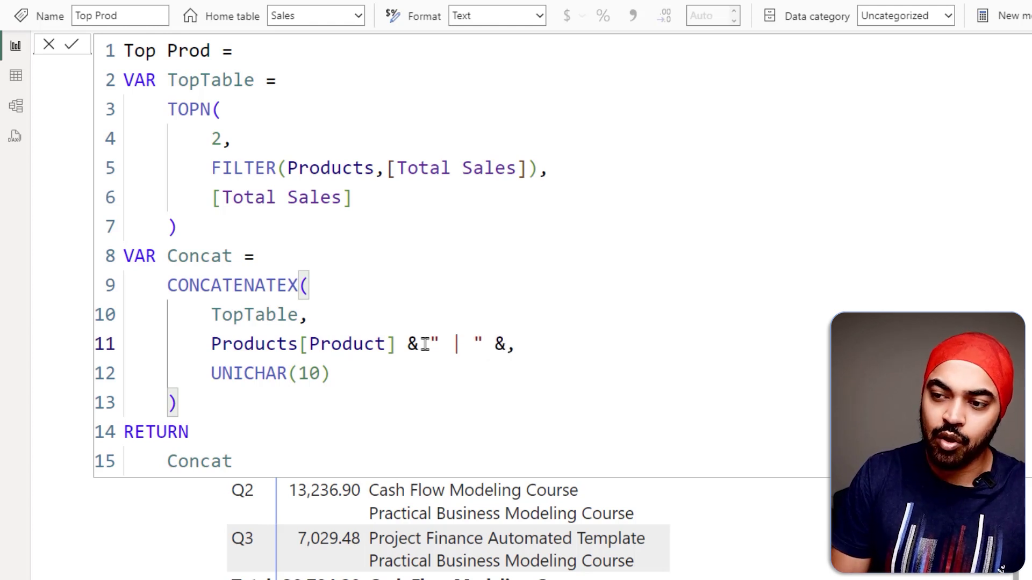
pyautogui.write(' to')
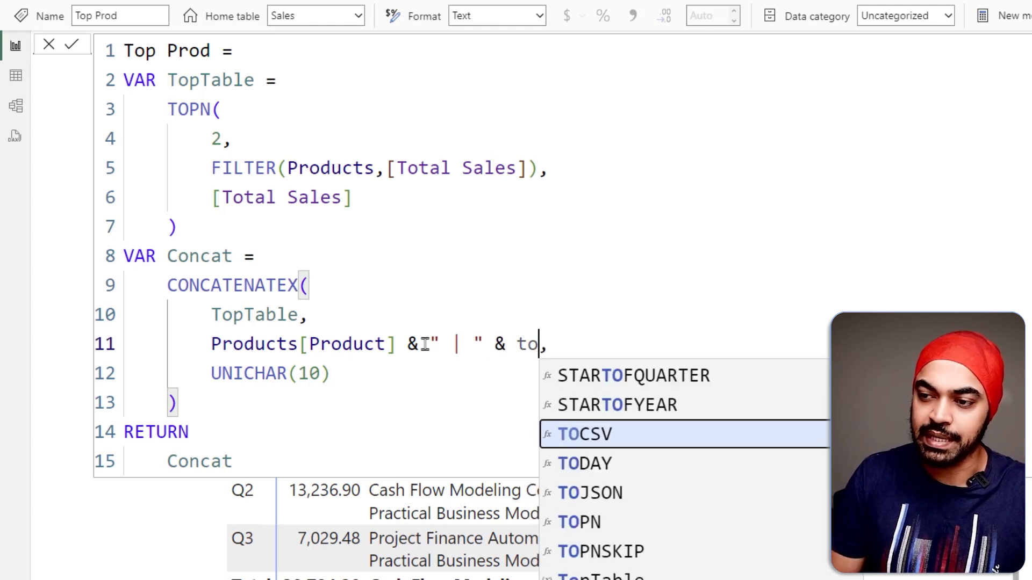
pyautogui.write('ta')
pyautogui.press('Tab')
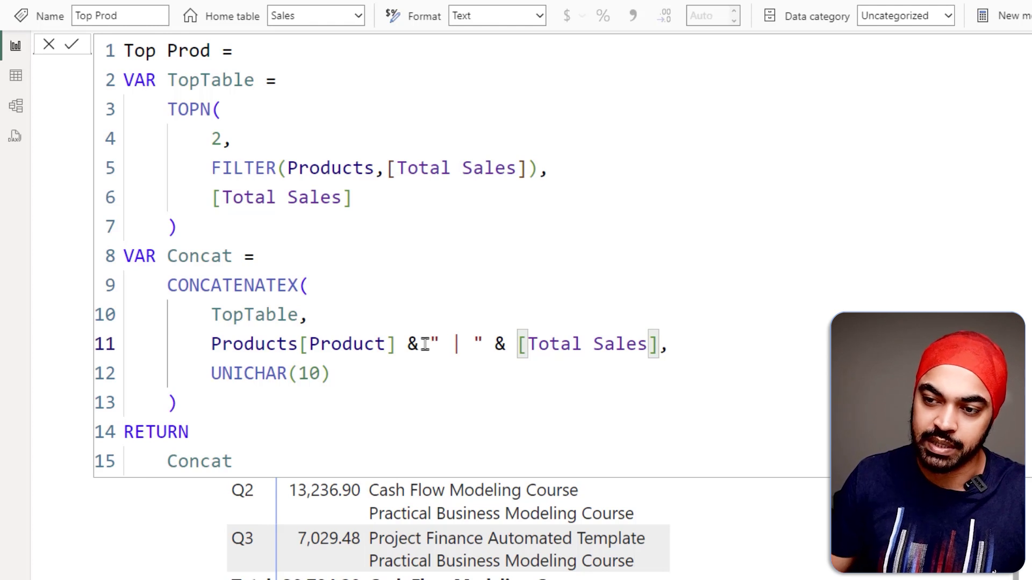
pyautogui.click(73, 47)
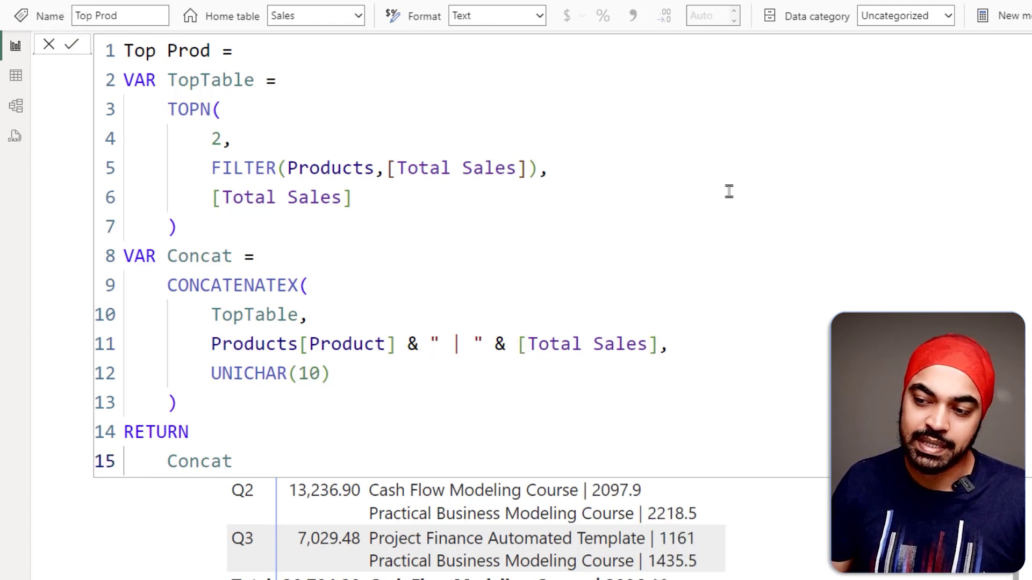
# - Check the product name and the sales amount beside it on the first 2012 Q2 line of Top Prod
pyautogui.moveTo(350, 506); pyautogui.dragTo(466, 504)
pyautogui.moveTo(576, 503); pyautogui.dragTo(638, 502)
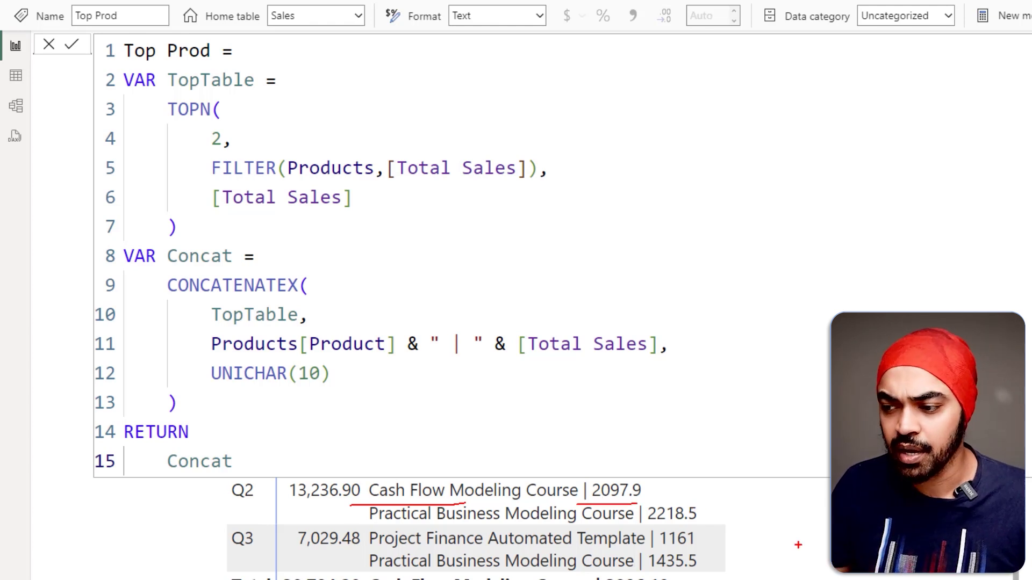
pyautogui.press('Escape')
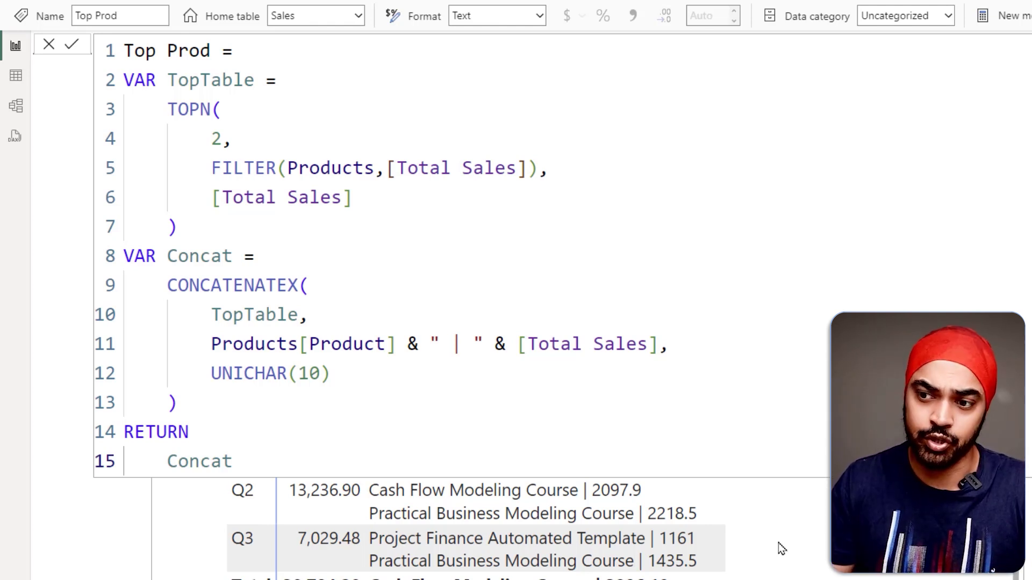
# - Wrap the [Total Sales] reference after the " | " separator in a FORMAT function
pyautogui.click(517, 344)
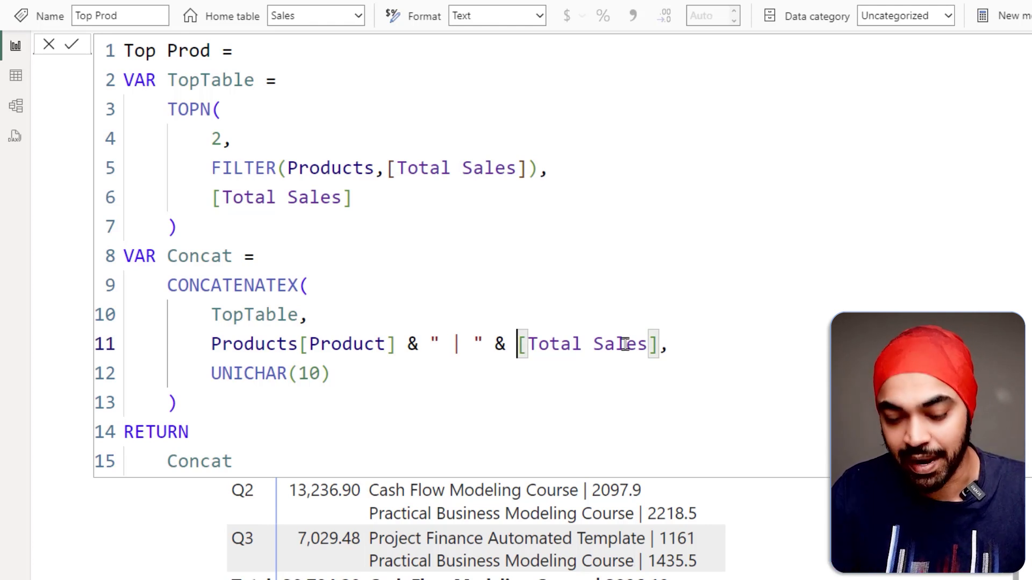
pyautogui.write('fr')
pyautogui.press('BackSpace')
pyautogui.write('or')
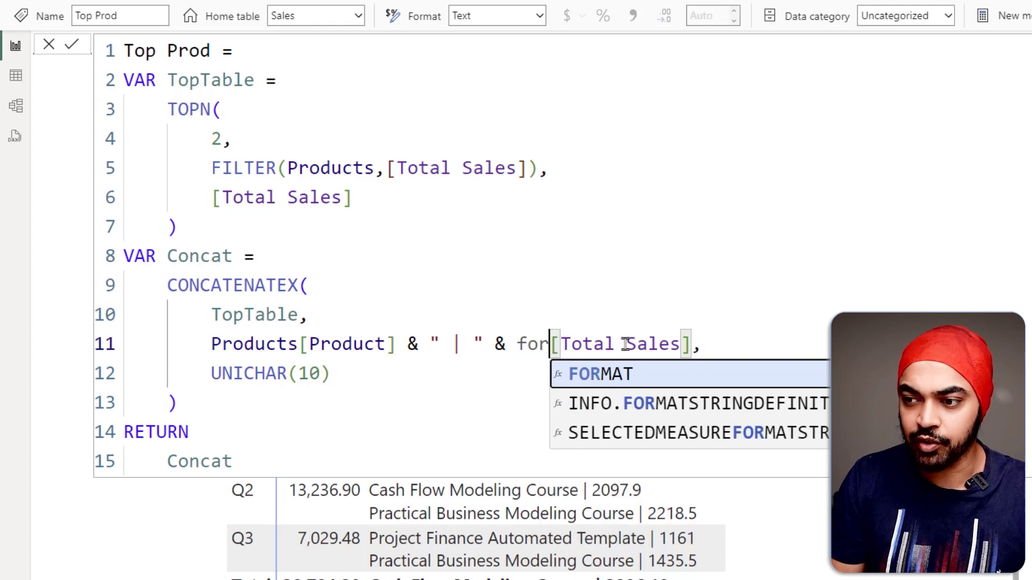
pyautogui.press('Tab')
pyautogui.press('Right')
pyautogui.press('Right')
pyautogui.press('Right')
pyautogui.press('Right')
pyautogui.press('Right')
pyautogui.press('Right')
pyautogui.press('Right')
pyautogui.press('Right')
pyautogui.press('Right')
pyautogui.press('Right')
pyautogui.press('Right')
pyautogui.press('Right')
pyautogui.press('Right')
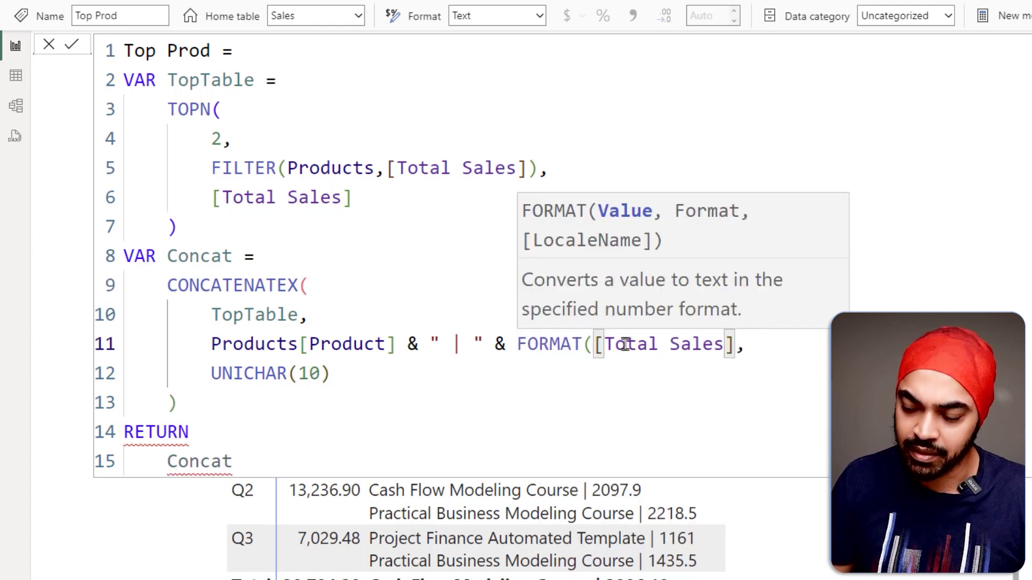
# - Set FORMAT's format string to "#,#", close the function and commit the Top Prod measure
pyautogui.write(', 3,')
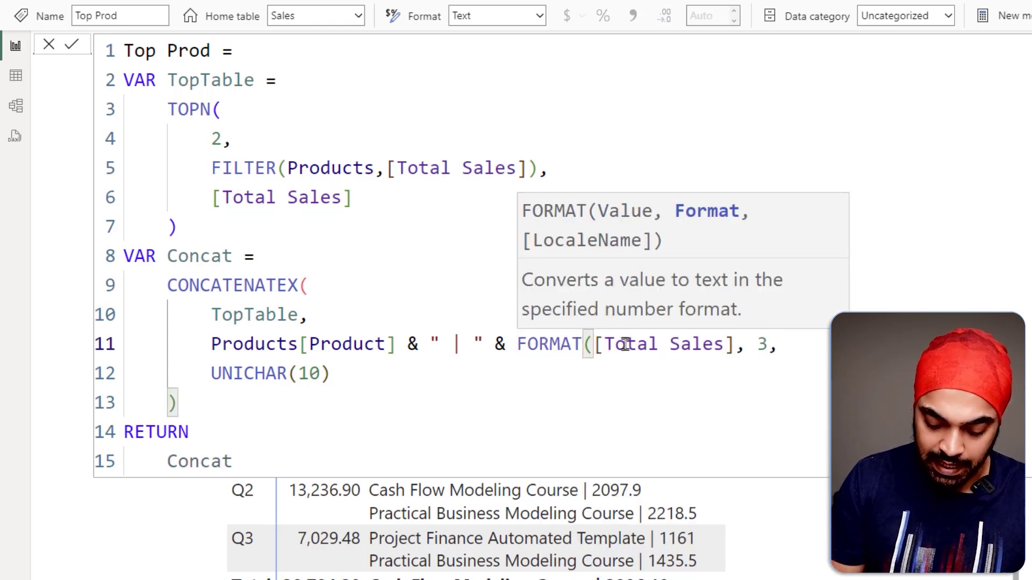
pyautogui.press('BackSpace')
pyautogui.press('BackSpace')
pyautogui.write('#,')
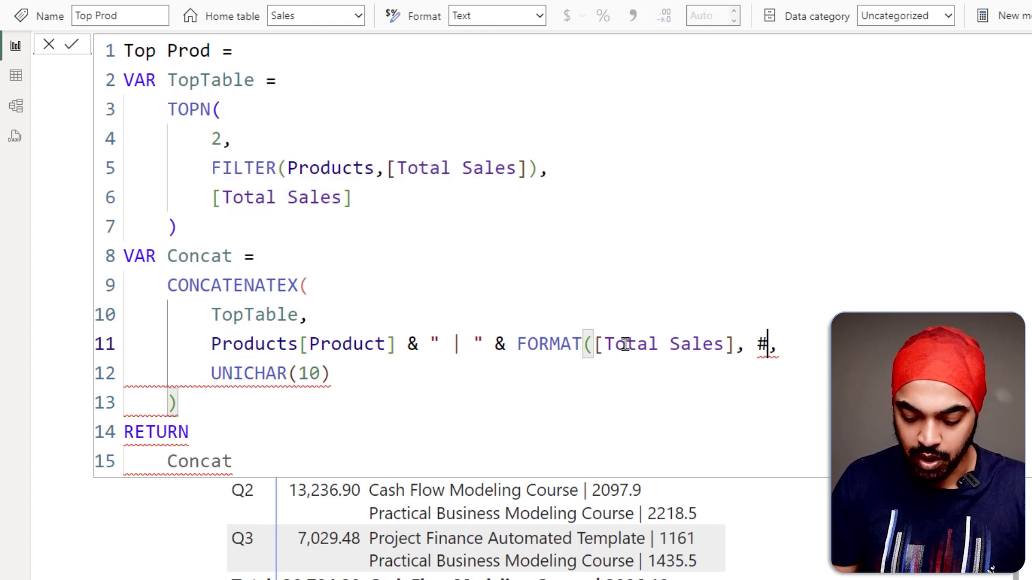
pyautogui.write('#",')
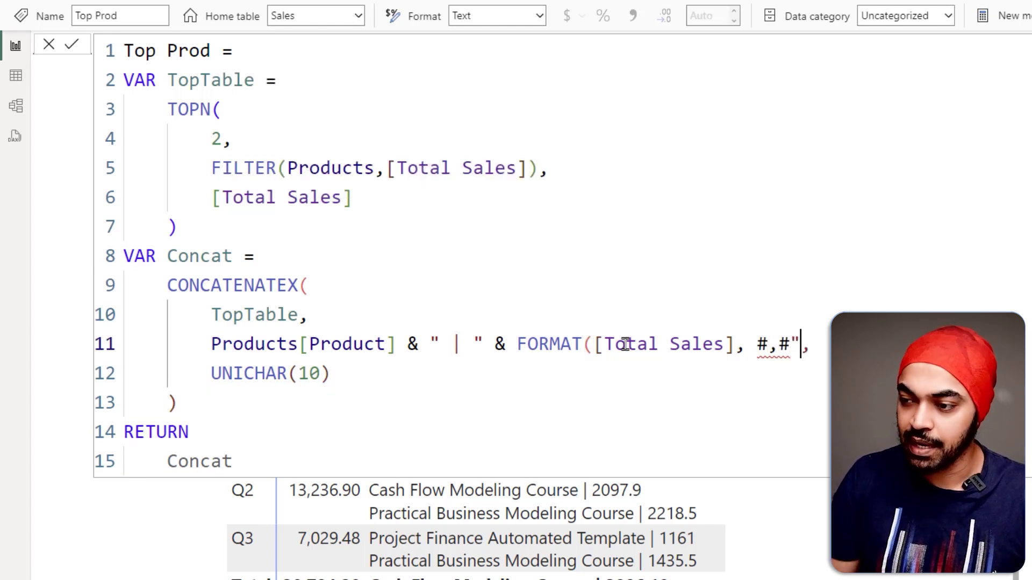
pyautogui.press('Left')
pyautogui.press('Left')
pyautogui.press('Left')
pyautogui.press('Left')
pyautogui.write('"')
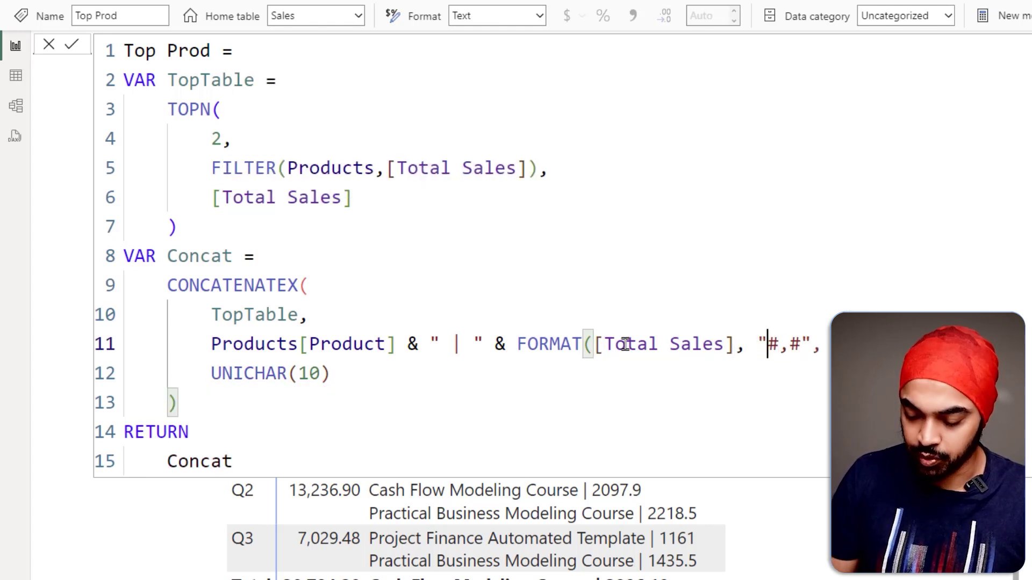
pyautogui.press('Right')
pyautogui.press('Right')
pyautogui.press('Right')
pyautogui.press('Right')
pyautogui.write(')')
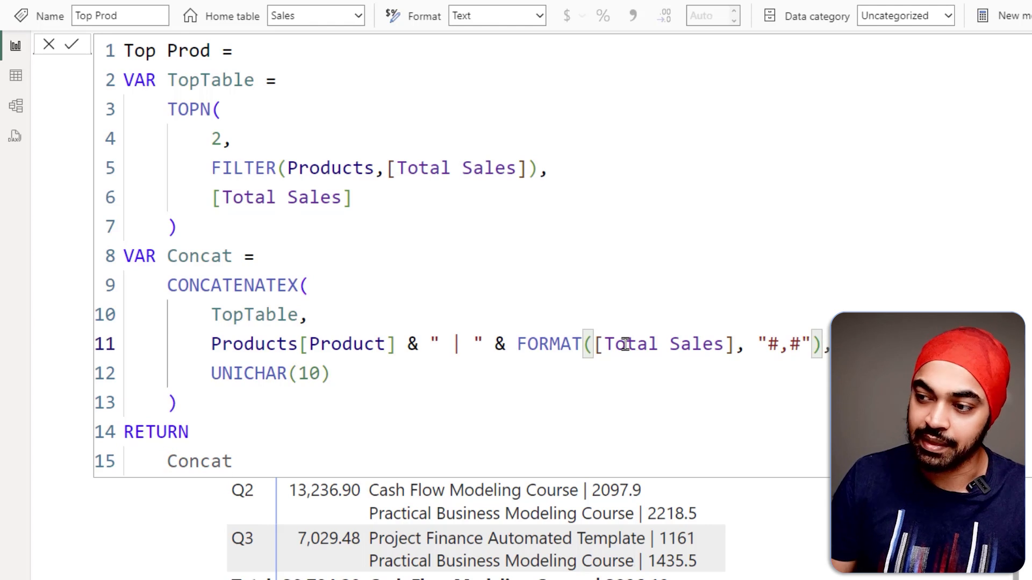
pyautogui.click(72, 44)
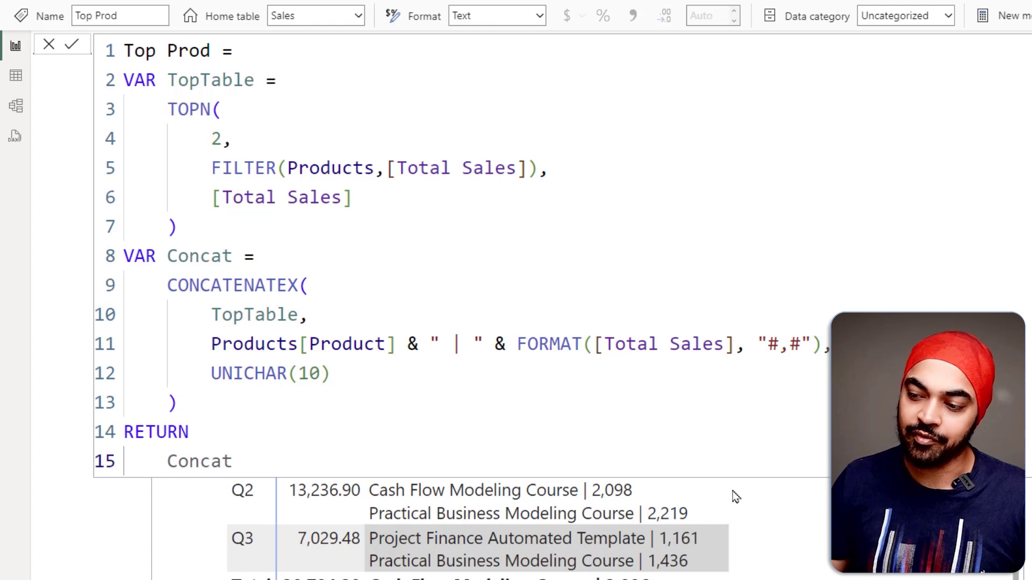
# - Change the format string to "$#,#", commit the Top Prod measure and check the 2012 Q2 product line
pyautogui.click(767, 344)
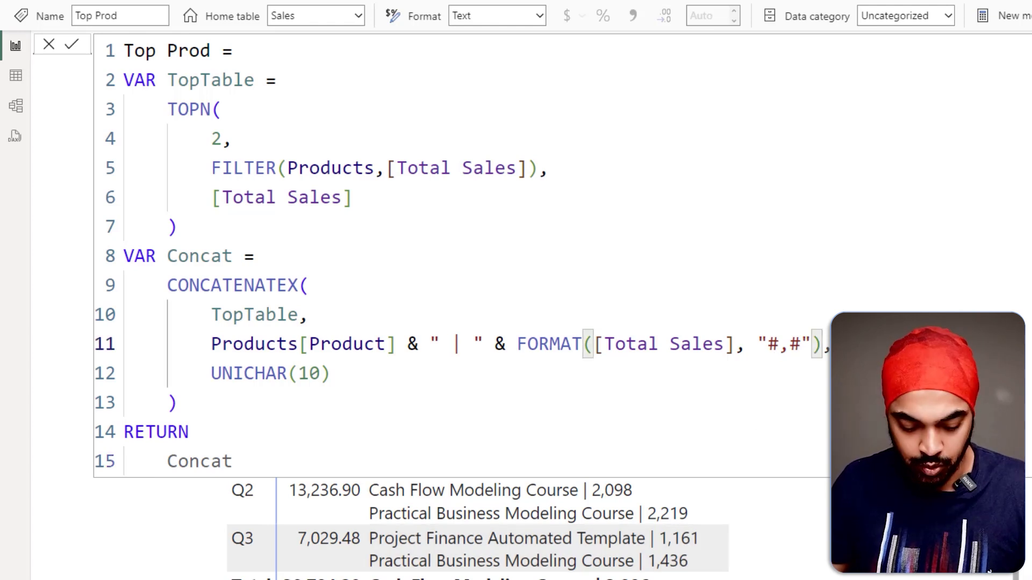
pyautogui.write('$')
pyautogui.click(72, 44)
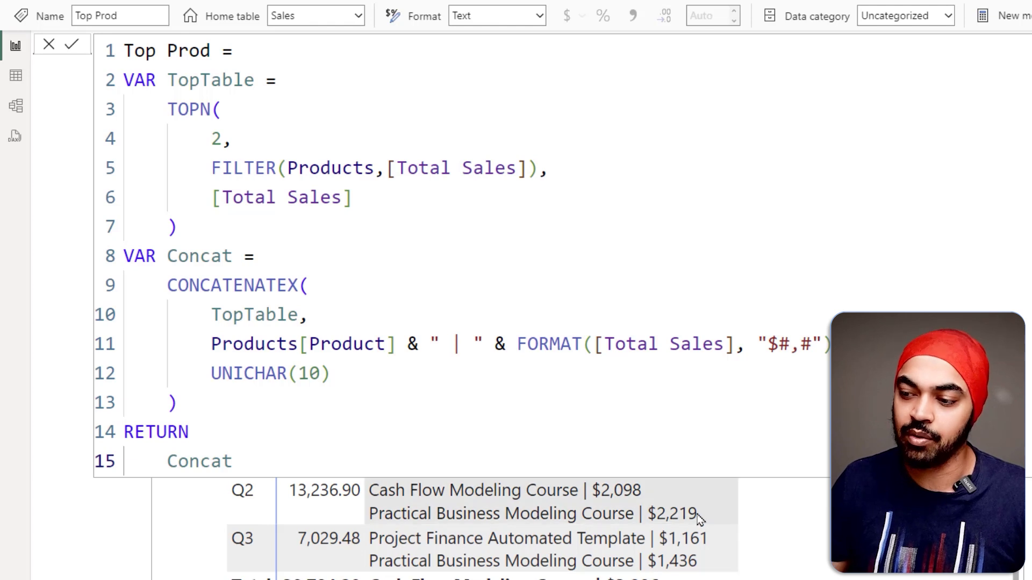
pyautogui.moveTo(365, 501); pyautogui.dragTo(524, 498)
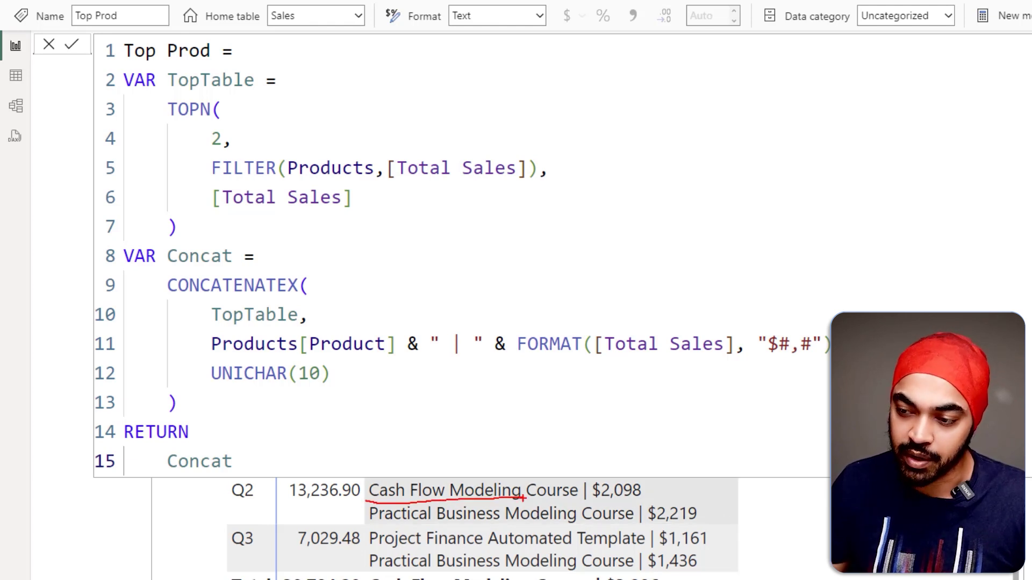
# - Compare the sales amounts of the two 2011 Q1 products in Top Prod with the order they are listed in
pyautogui.moveTo(648, 492); pyautogui.dragTo(663, 482)
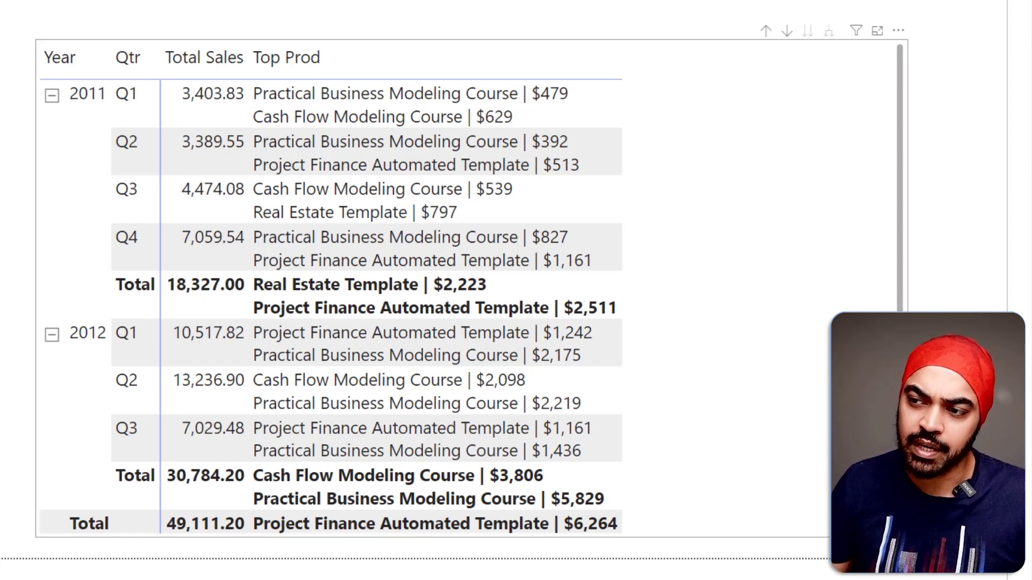
pyautogui.moveTo(286, 101); pyautogui.dragTo(397, 103)
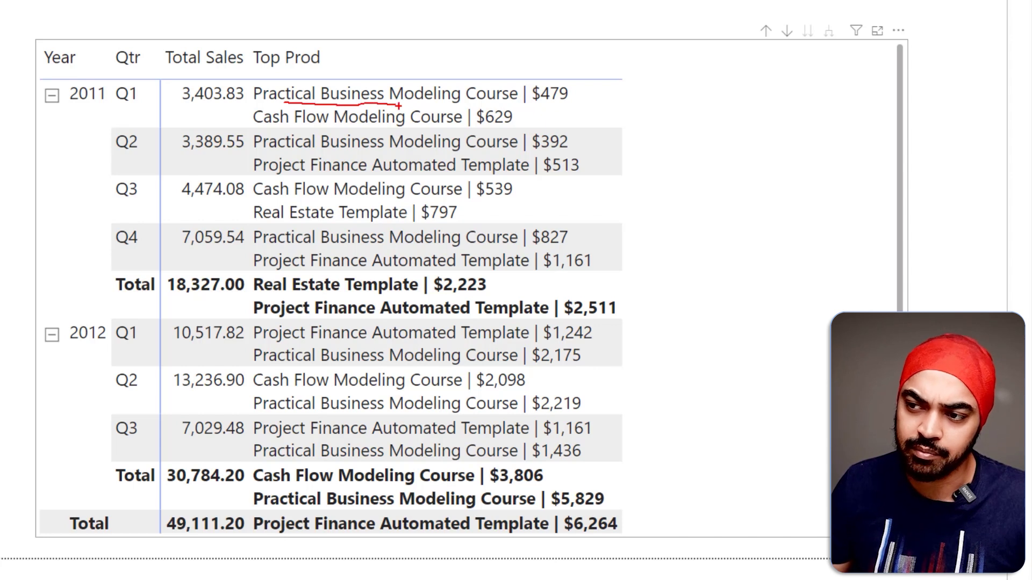
pyautogui.moveTo(573, 95); pyautogui.dragTo(583, 85)
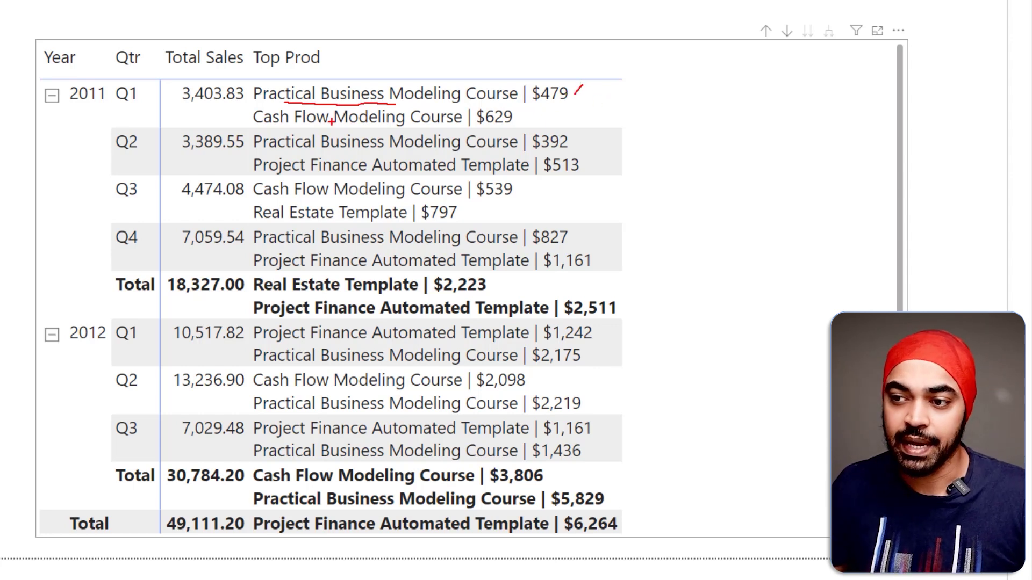
pyautogui.moveTo(318, 125); pyautogui.dragTo(365, 126)
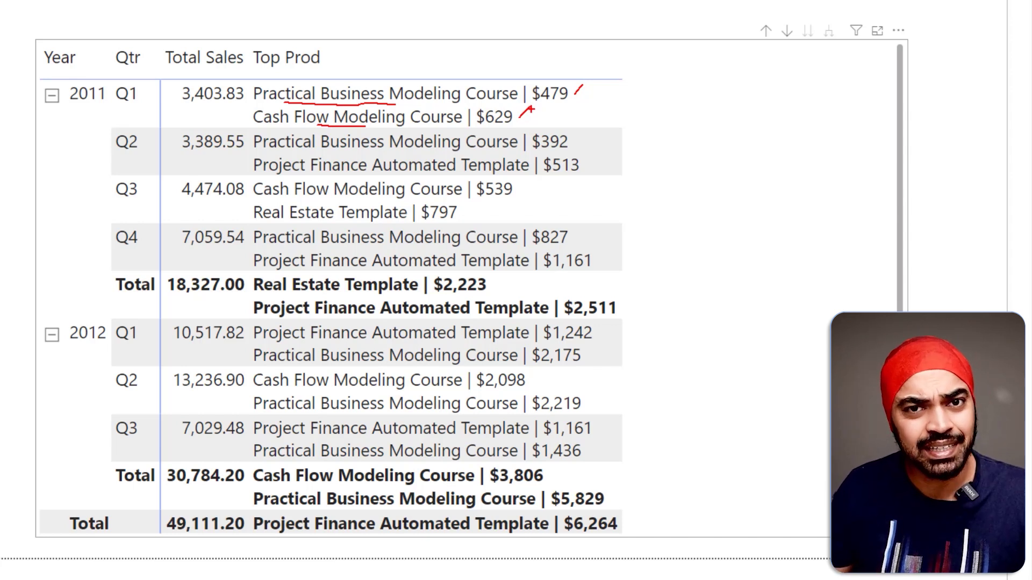
pyautogui.press('Escape')
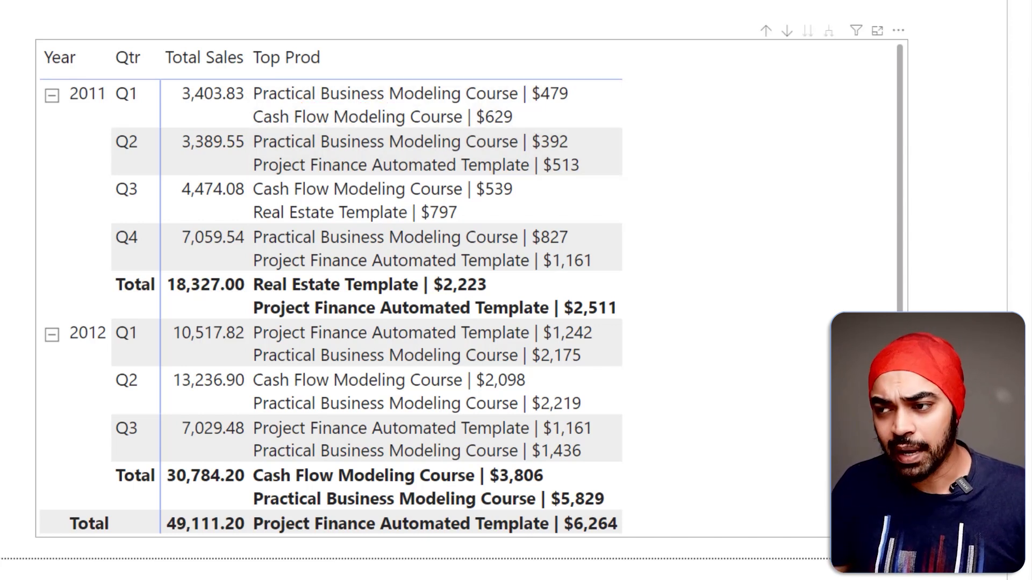
pyautogui.moveTo(527, 122)
pyautogui.mouseDown()
pyautogui.moveTo(594, 98)
pyautogui.moveTo(539, 115)
pyautogui.mouseUp()
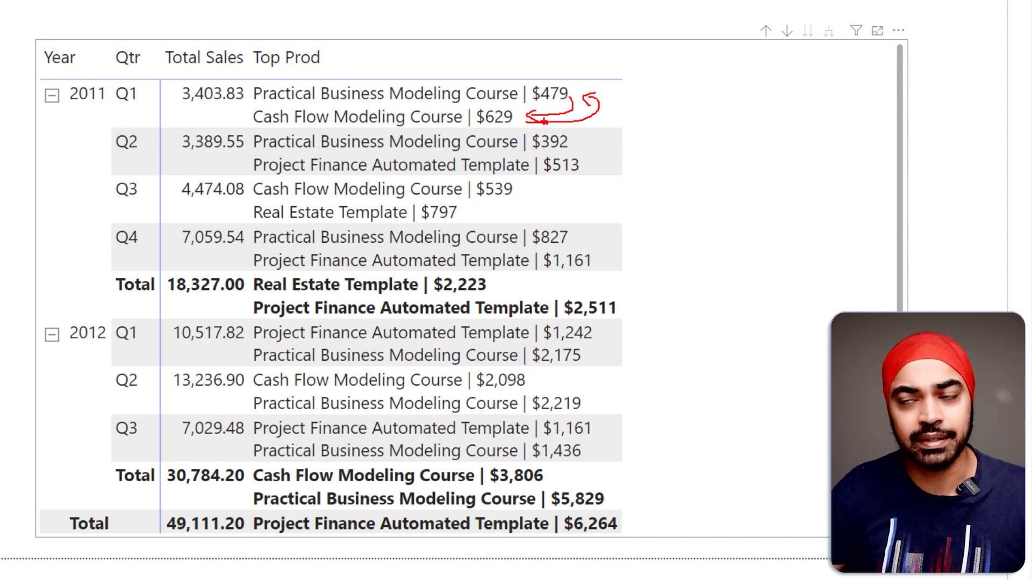
pyautogui.press('Escape')
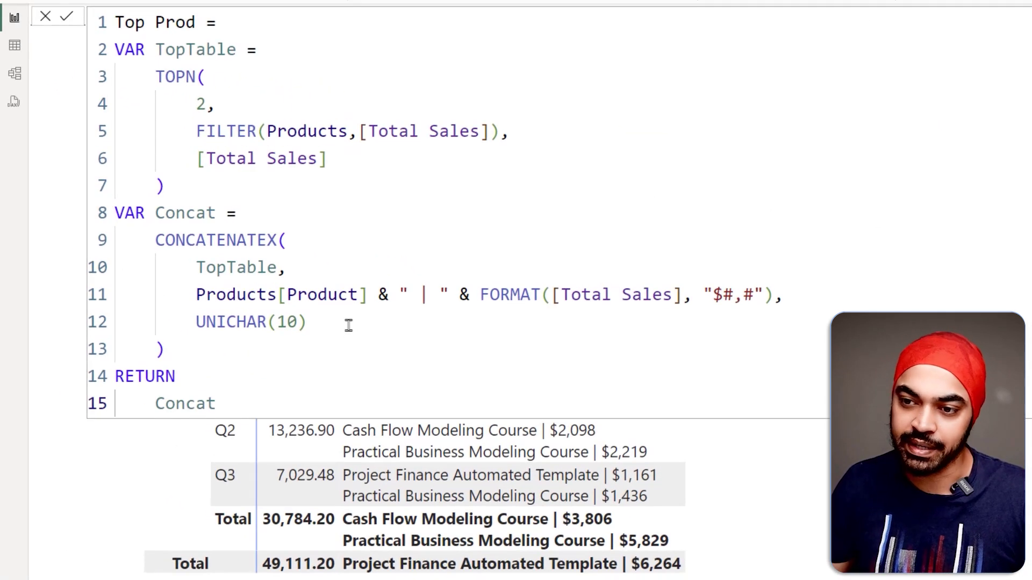
# - Review CONCATENATEX's existing arguments and add [Total Sales] on a new line after UNICHAR(10) as its order-by expression
pyautogui.click(348, 322)
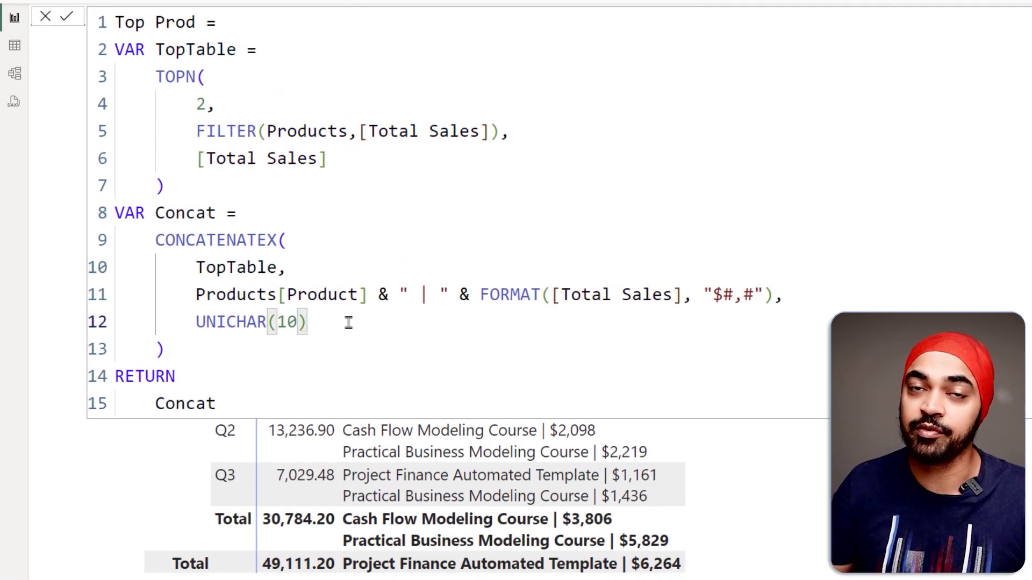
pyautogui.moveTo(305, 260); pyautogui.dragTo(326, 249)
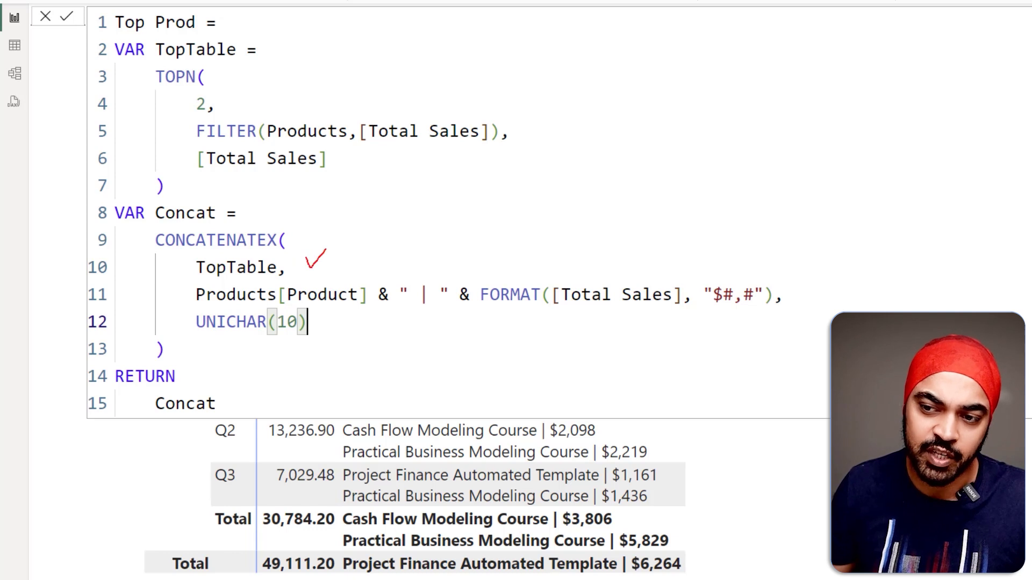
pyautogui.moveTo(787, 295)
pyautogui.mouseDown()
pyautogui.moveTo(794, 304)
pyautogui.moveTo(815, 285)
pyautogui.mouseUp()
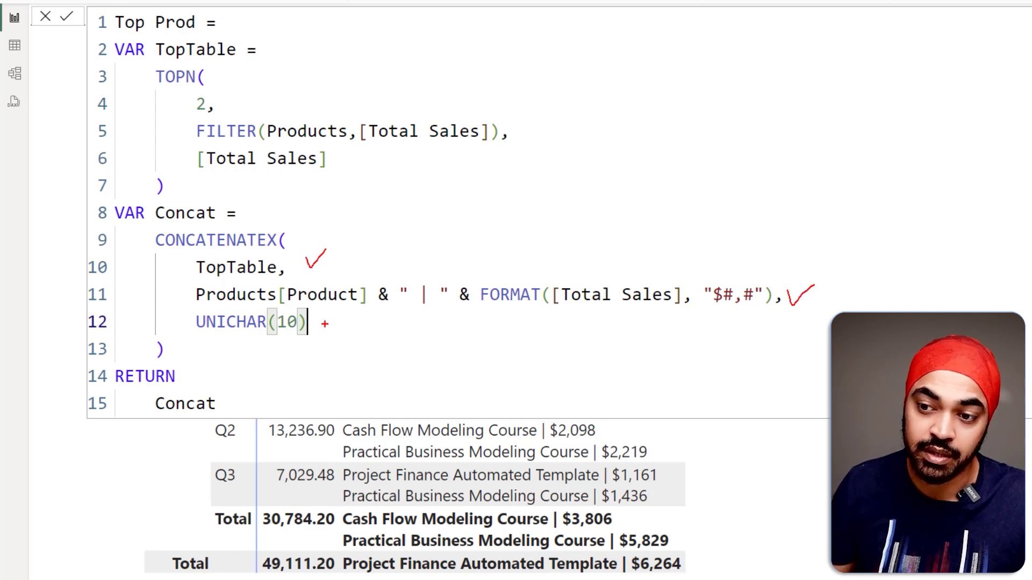
pyautogui.moveTo(325, 324); pyautogui.dragTo(350, 321)
pyautogui.press('Escape')
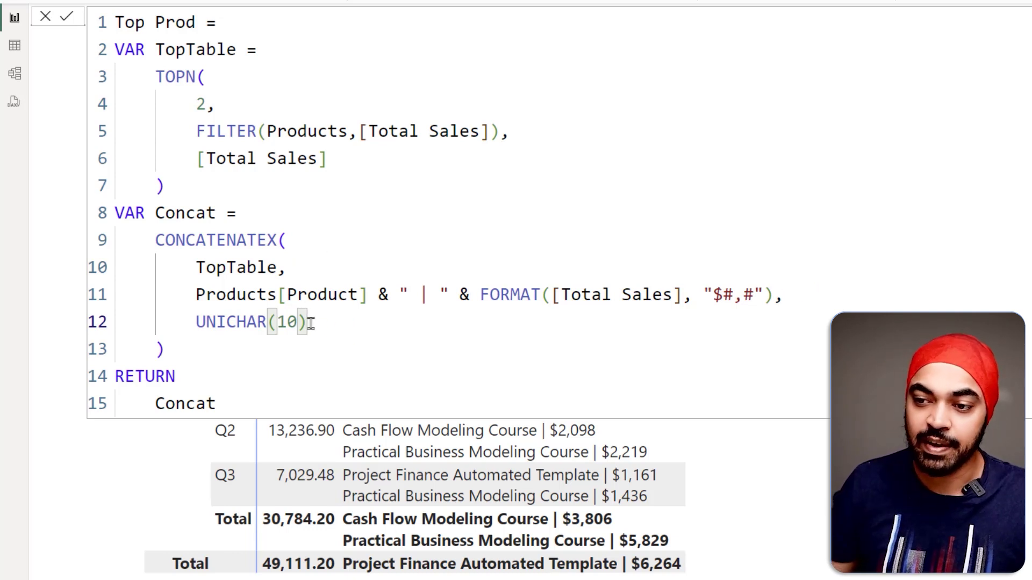
pyautogui.write(',')
pyautogui.press('Return')
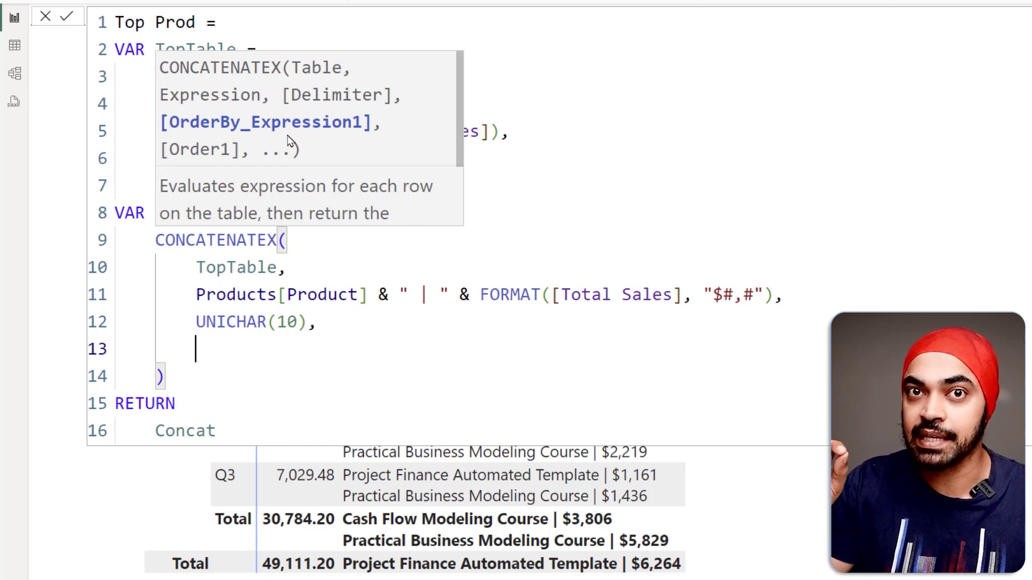
pyautogui.write('[t')
pyautogui.press('Tab')
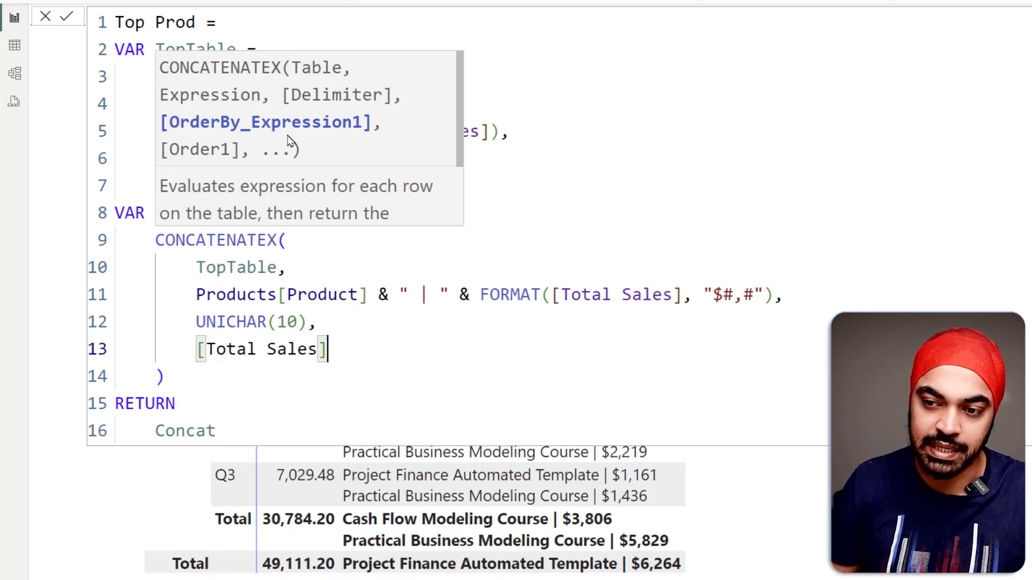
# - Set the CONCATENATEX sort order to DESC on a new line and commit the Top Prod measure
pyautogui.write(',')
pyautogui.hotkey('shift', 'Return')
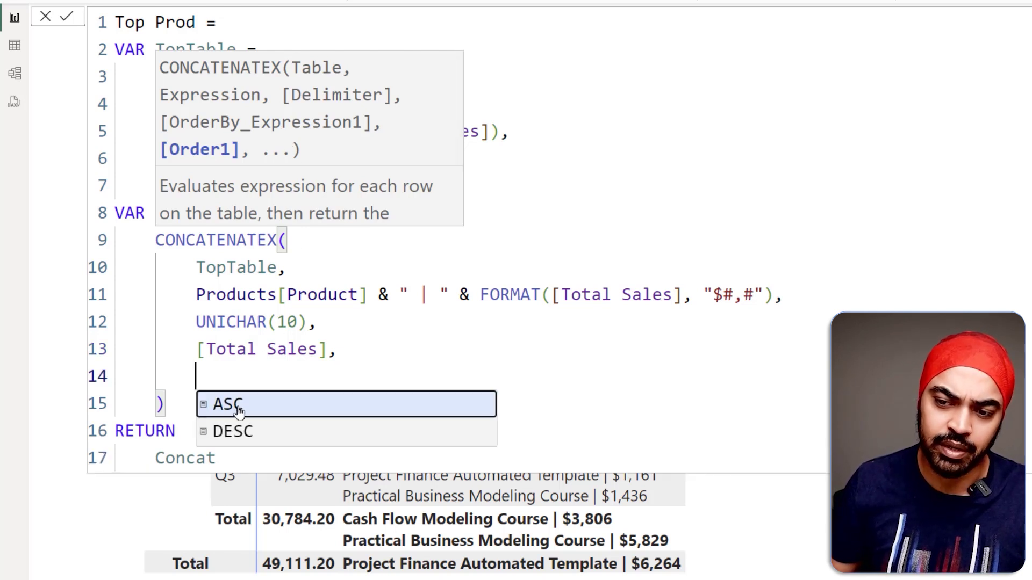
pyautogui.click(237, 432)
pyautogui.click(237, 434)
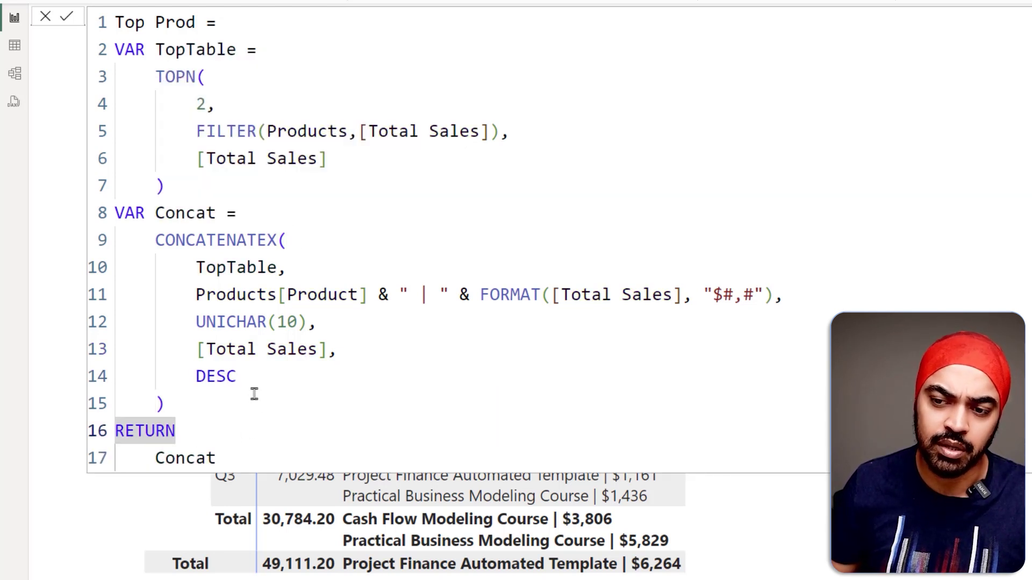
pyautogui.click(66, 16)
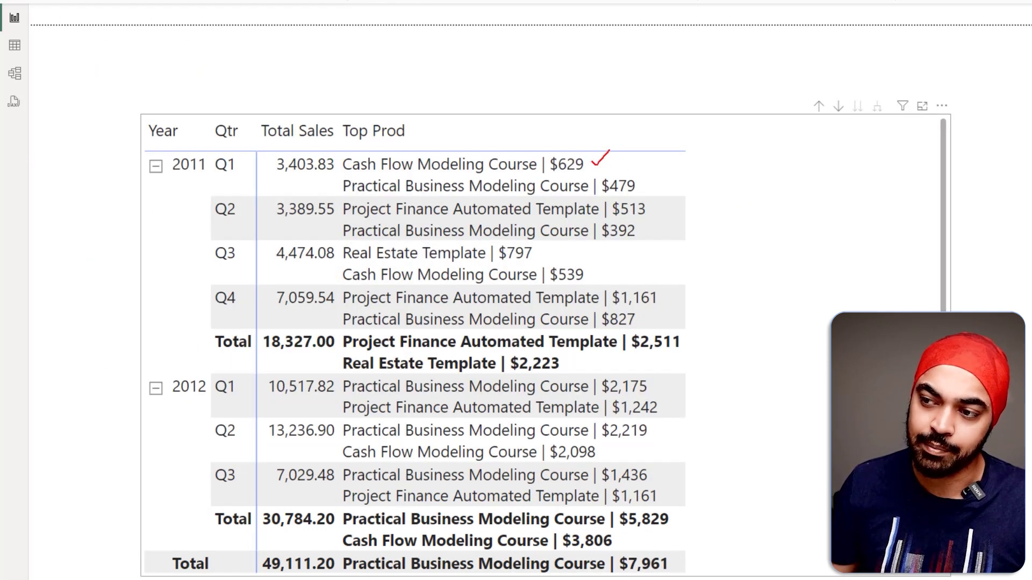
# - Check the order of the two products by sales amount in the 2011 quarters of Top Prod
pyautogui.moveTo(668, 179); pyautogui.dragTo(681, 170)
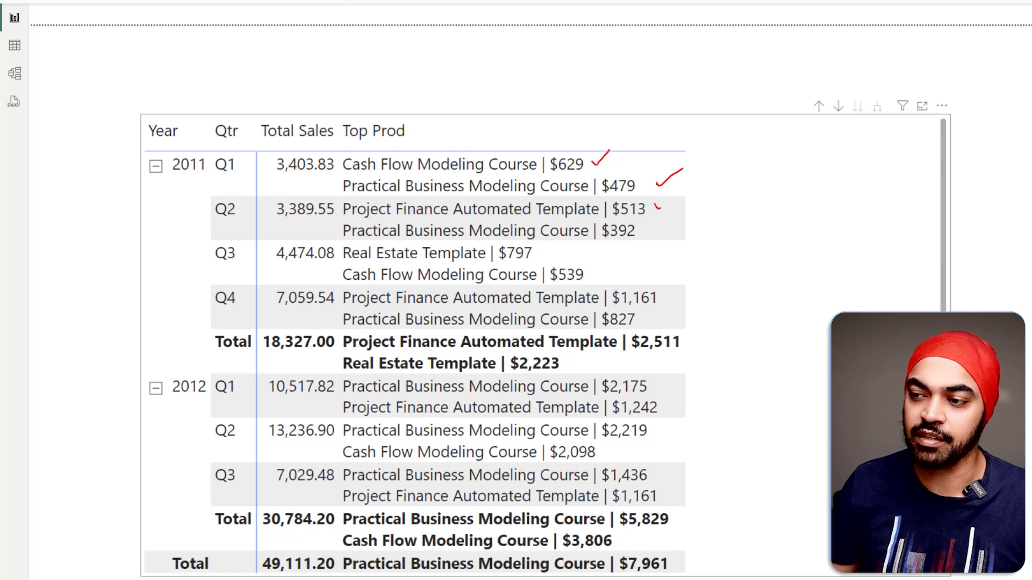
pyautogui.moveTo(645, 233); pyautogui.dragTo(669, 227)
pyautogui.moveTo(598, 254)
pyautogui.mouseDown()
pyautogui.moveTo(618, 242)
pyautogui.moveTo(633, 266)
pyautogui.mouseUp()
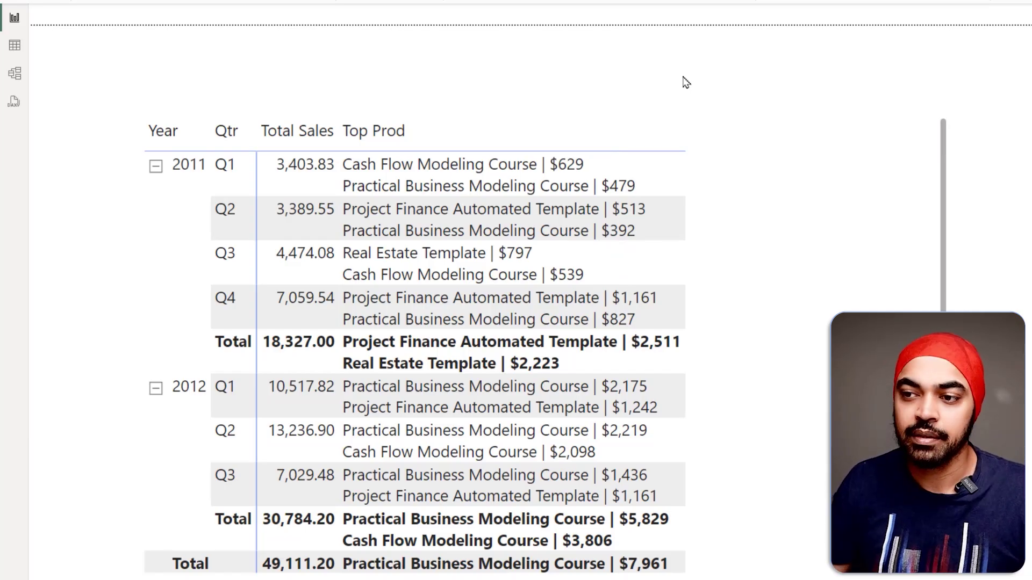
pyautogui.hotkey('ctrl', '2')
pyautogui.moveTo(407, 173); pyautogui.dragTo(456, 173)
pyautogui.moveTo(420, 195); pyautogui.dragTo(471, 195)
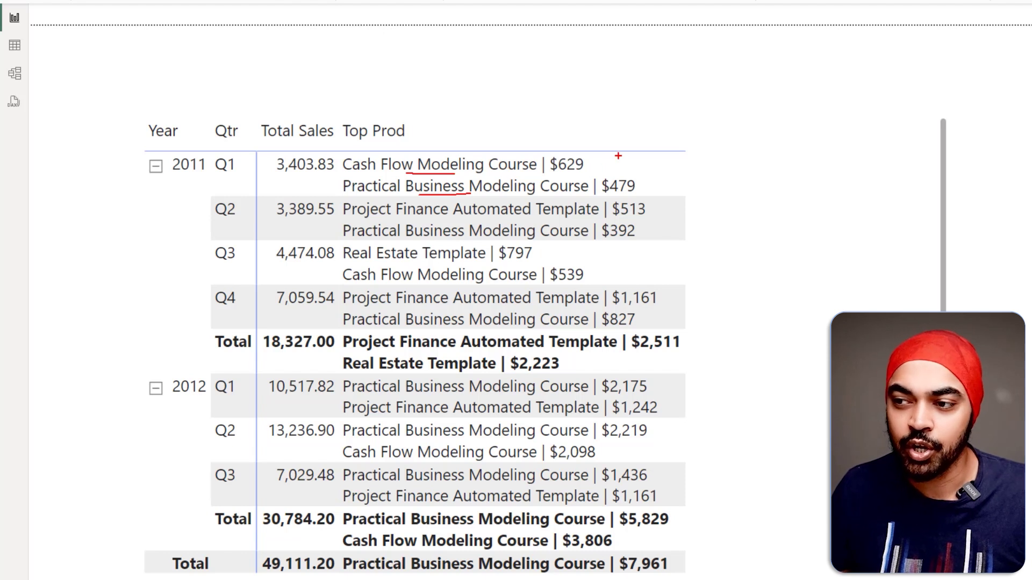
pyautogui.moveTo(618, 156)
pyautogui.mouseDown()
pyautogui.moveTo(437, 151)
pyautogui.moveTo(361, 177)
pyautogui.moveTo(664, 162)
pyautogui.moveTo(574, 145)
pyautogui.mouseUp()
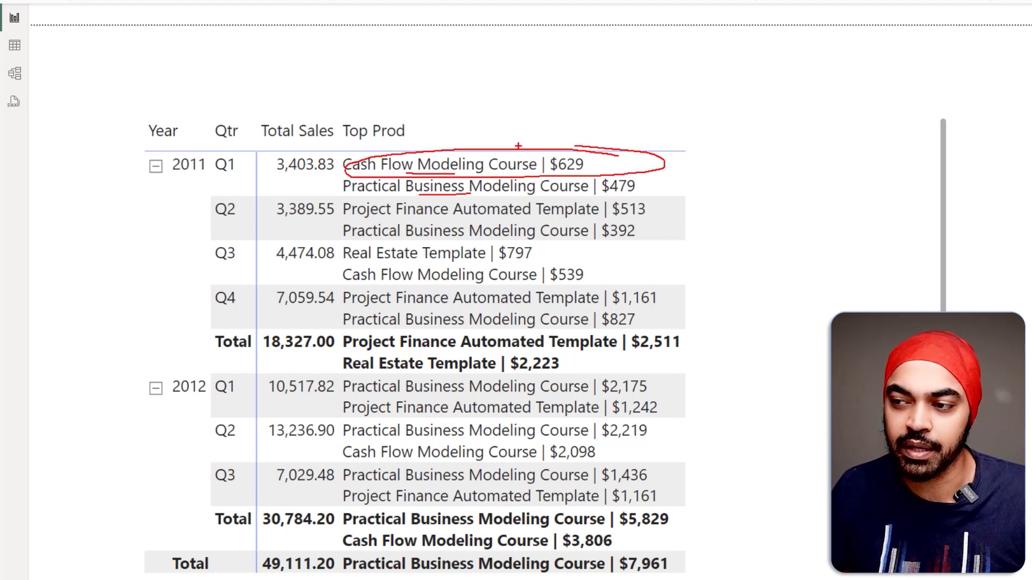
pyautogui.press('Escape')
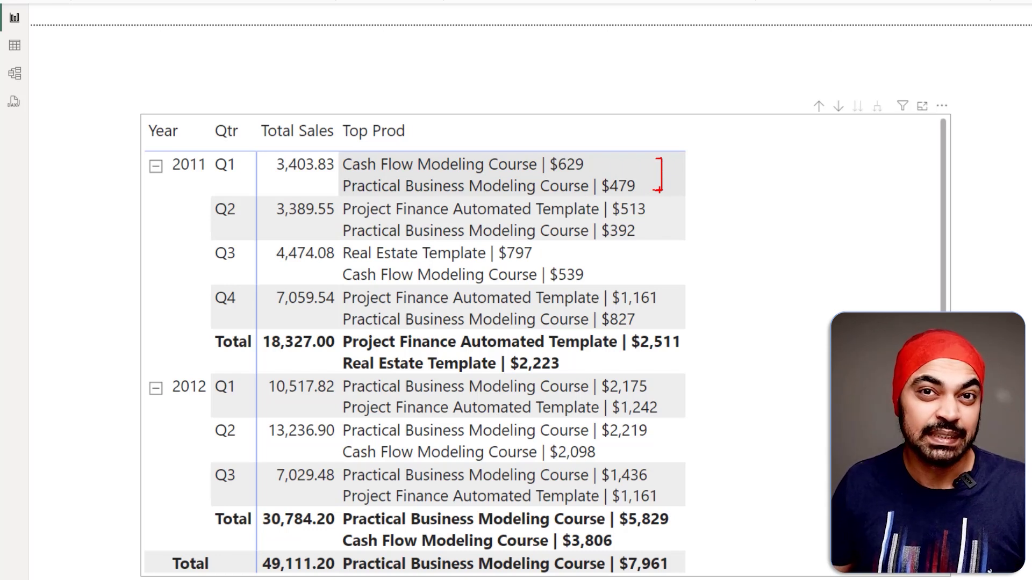
pyautogui.press('Escape')
# - Reopen the Top Prod formula and check the sales amounts of the two 2012 Q2 products below it
pyautogui.click(1029, 215)
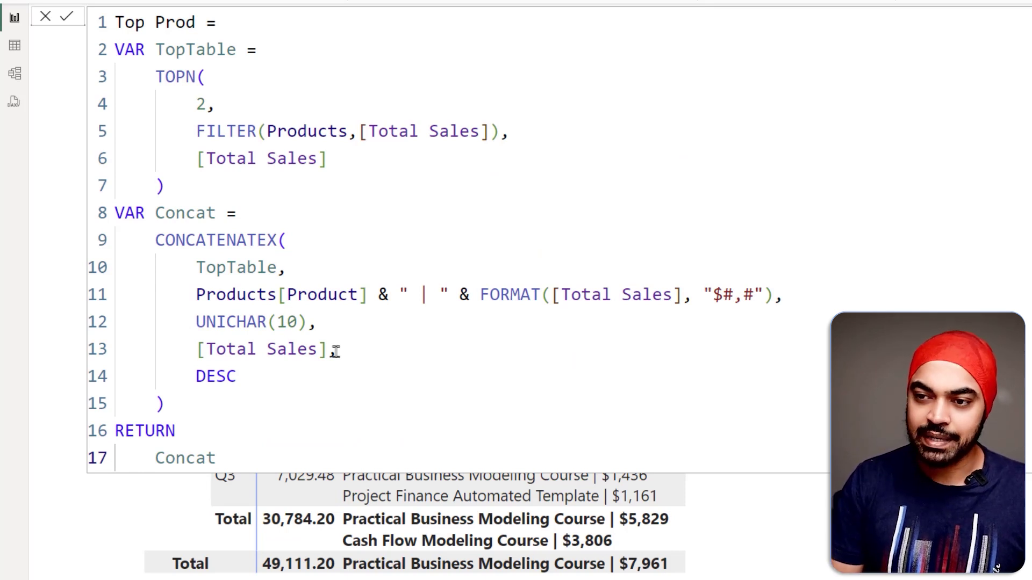
pyautogui.scroll(-2, 336, 352)
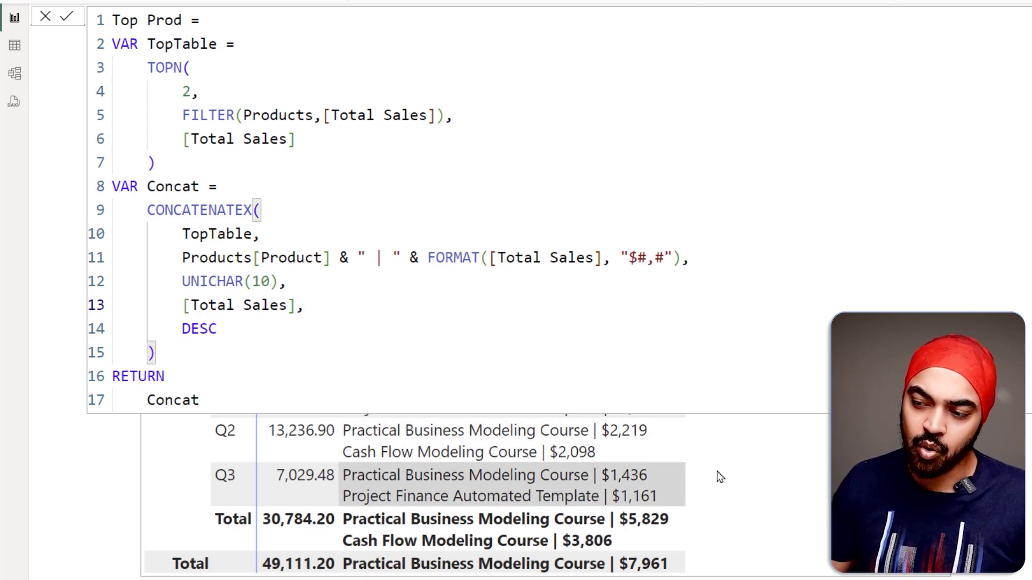
pyautogui.moveTo(656, 440); pyautogui.dragTo(683, 422)
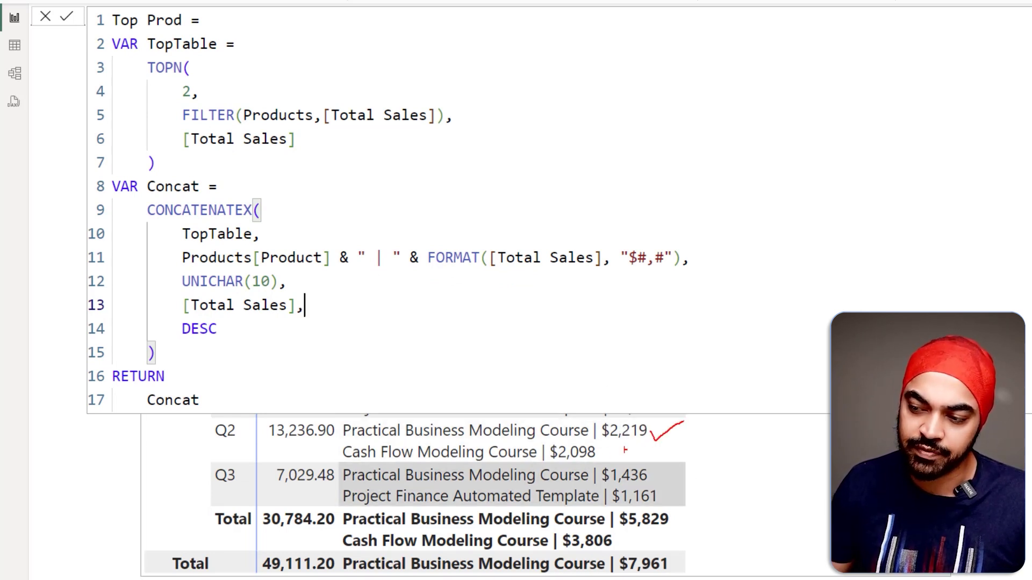
pyautogui.moveTo(602, 454); pyautogui.dragTo(633, 444)
pyautogui.press('Escape')
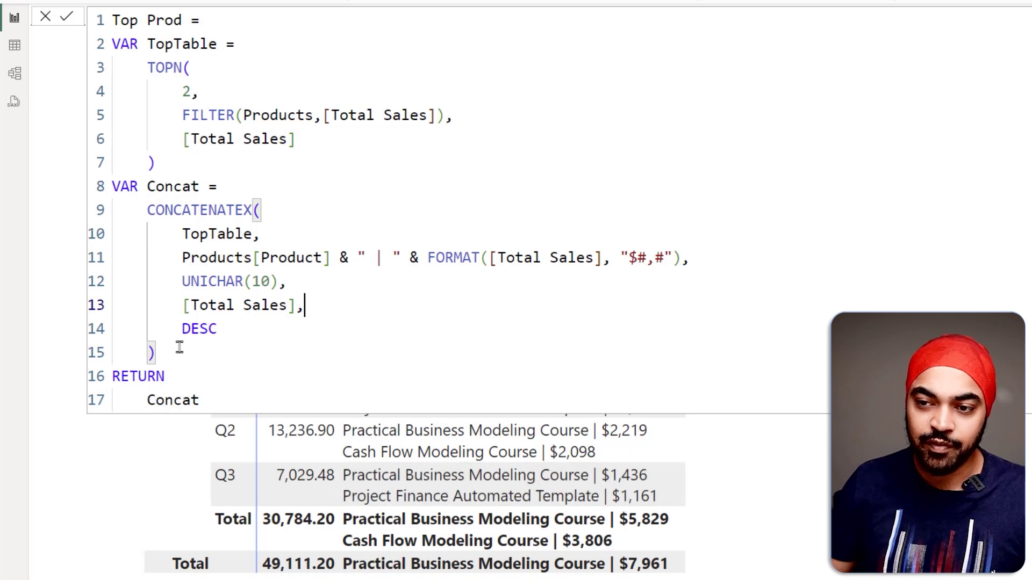
# - Append & [Total Sales] after CONCATENATEX's closing parenthesis in the Concat variable
pyautogui.click(176, 352)
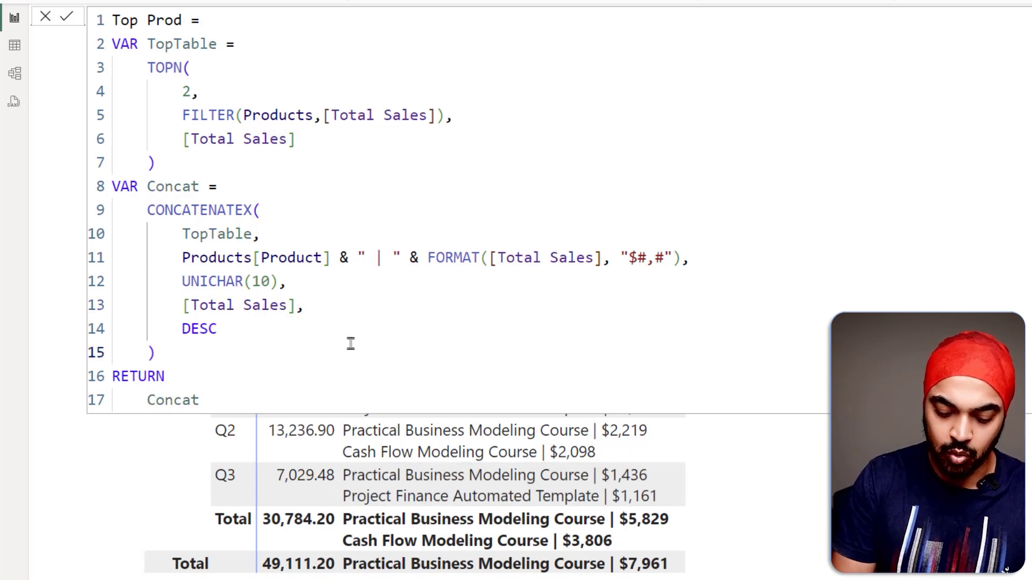
pyautogui.write('&')
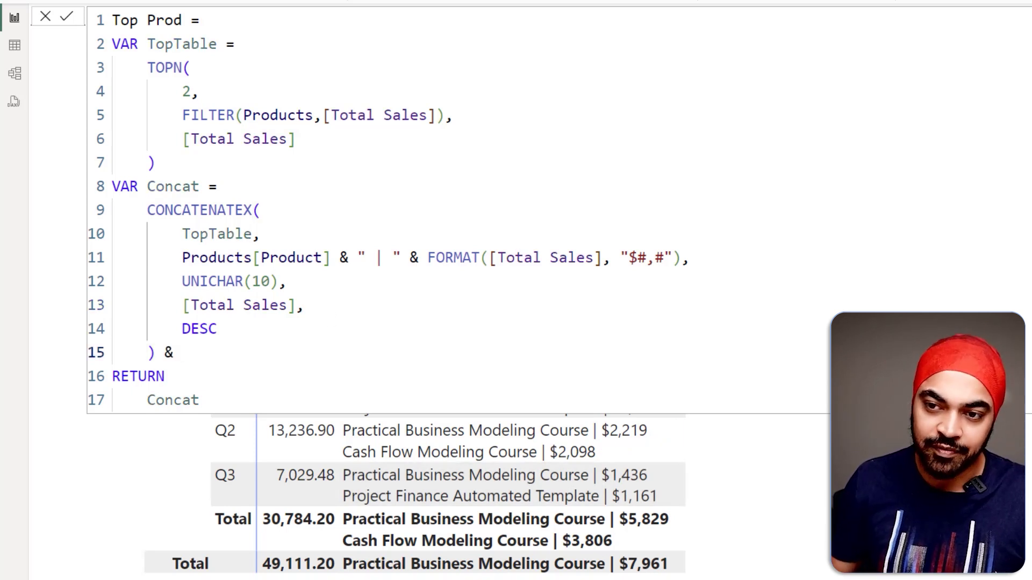
pyautogui.moveTo(127, 196); pyautogui.dragTo(165, 362)
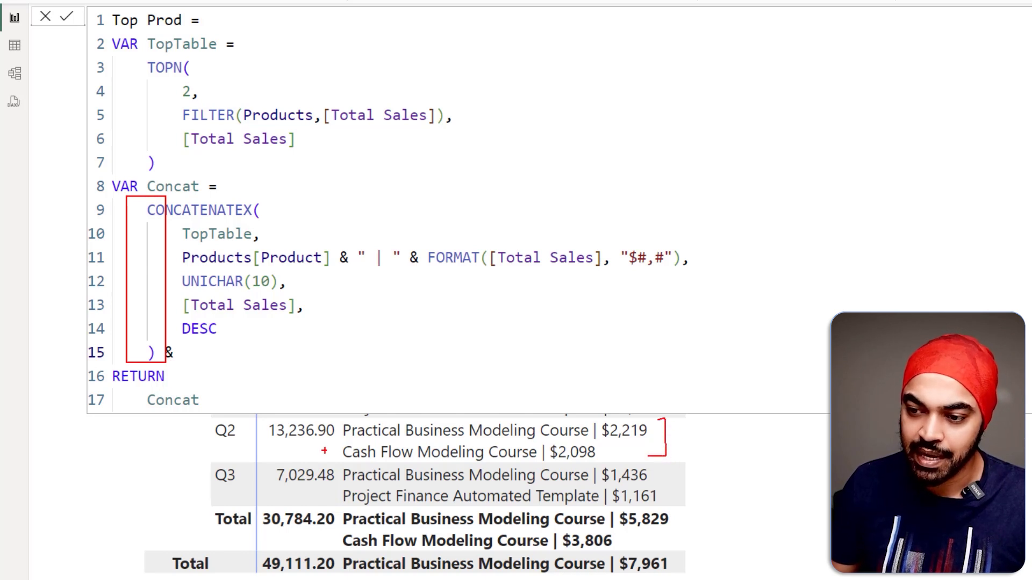
pyautogui.moveTo(343, 458); pyautogui.dragTo(621, 460)
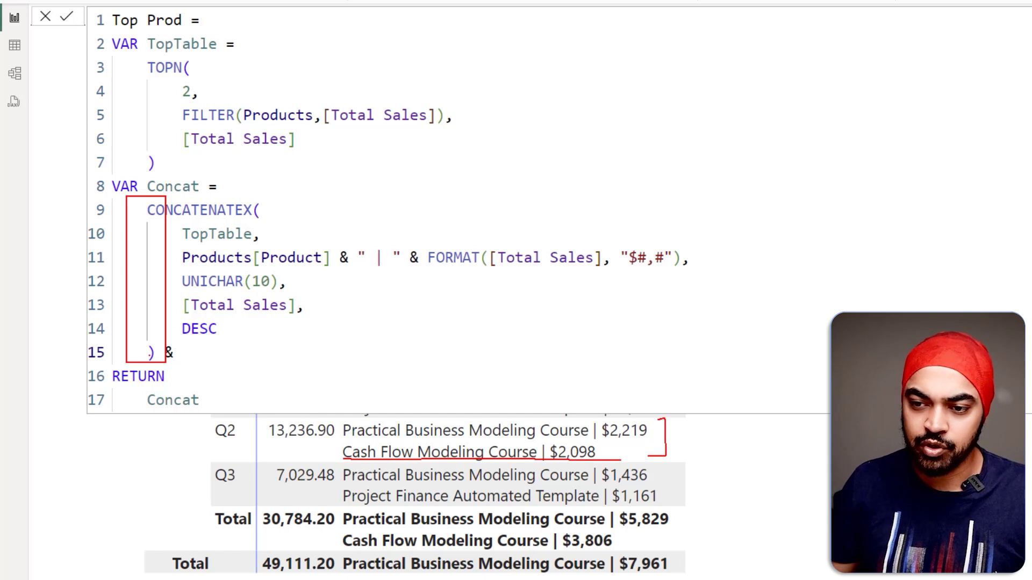
pyautogui.press('Escape')
pyautogui.write('[tot')
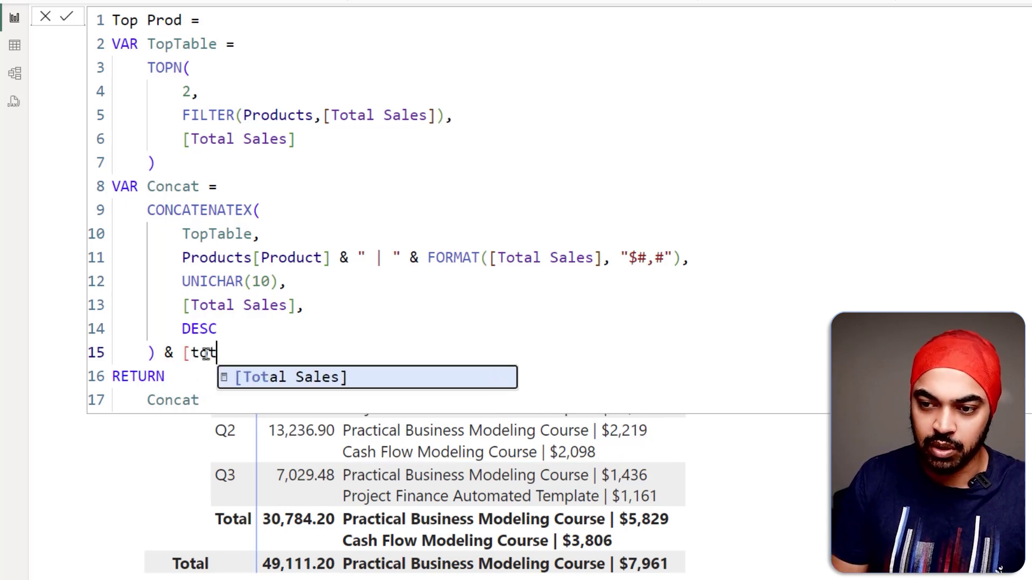
pyautogui.press('Tab')
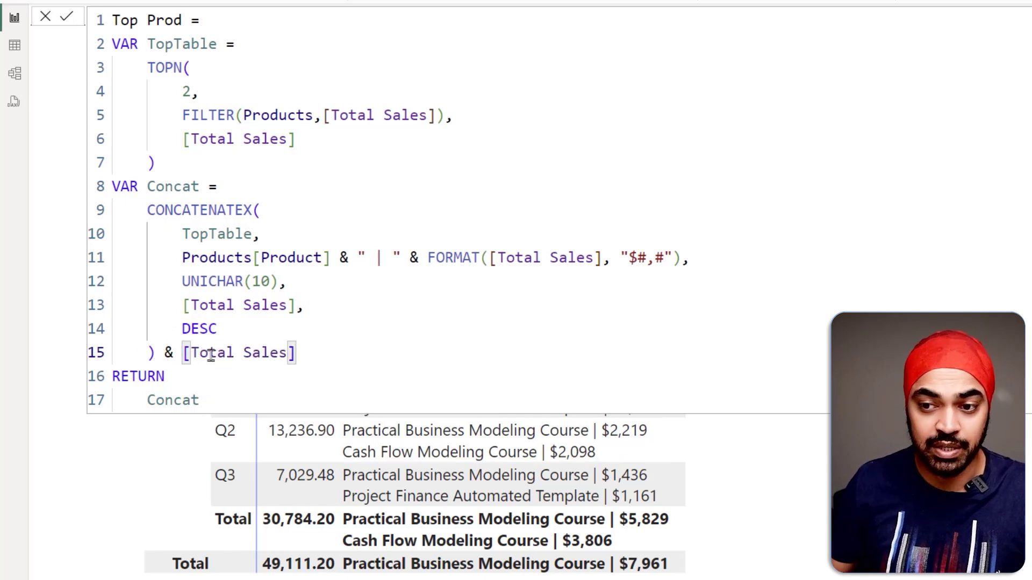
# - Insert a "|" separator before the appended [Total Sales] and join the two with an & operator
pyautogui.click(175, 352)
pyautogui.write('"|"')
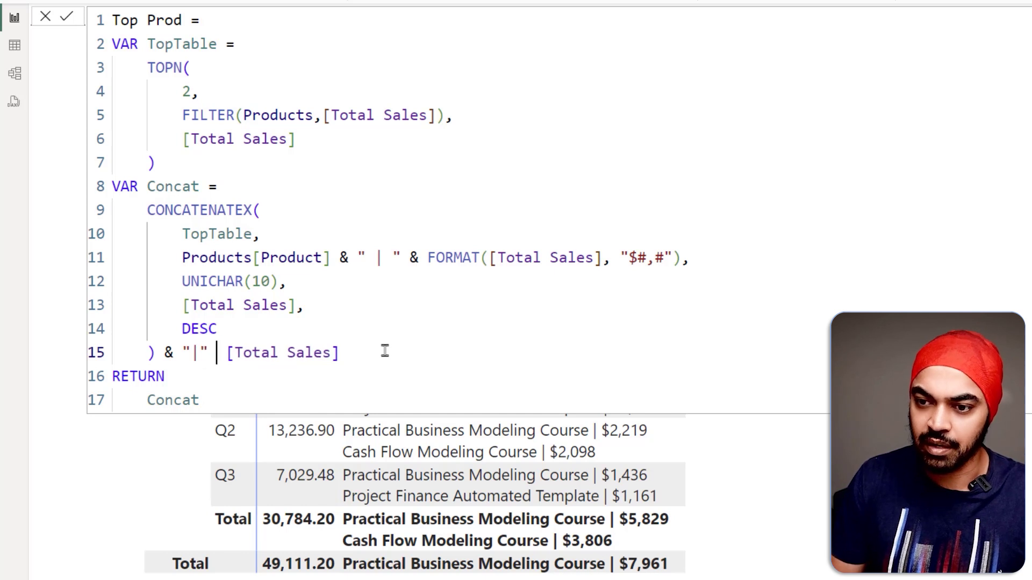
pyautogui.press('BackSpace')
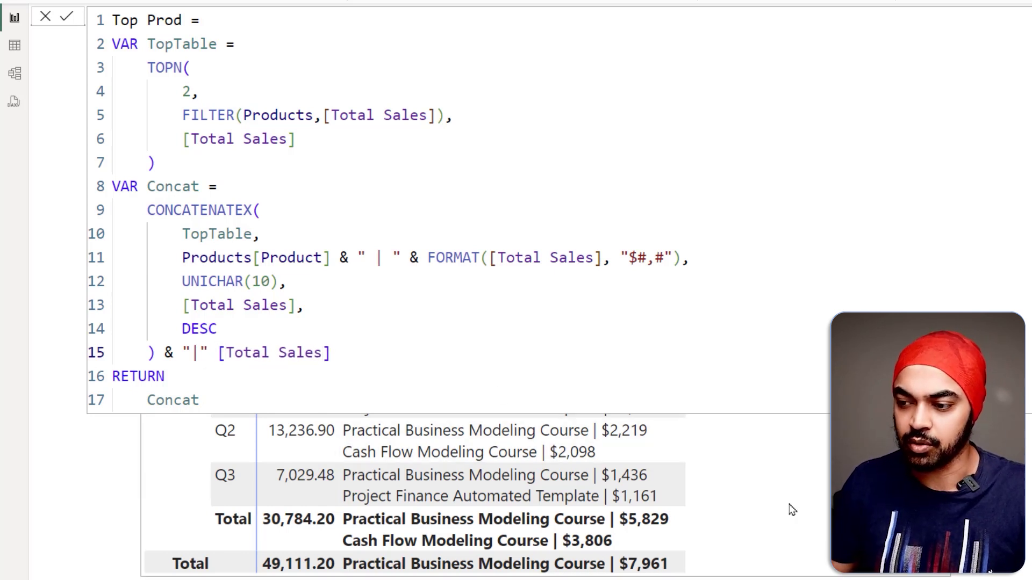
pyautogui.press('Return')
pyautogui.click(353, 347)
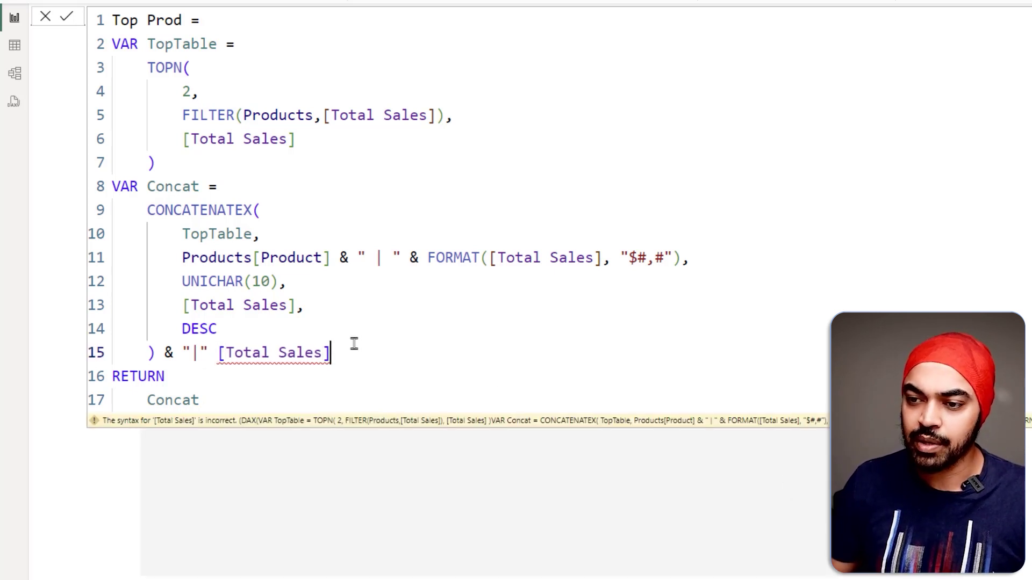
pyautogui.click(217, 352)
pyautogui.write('&')
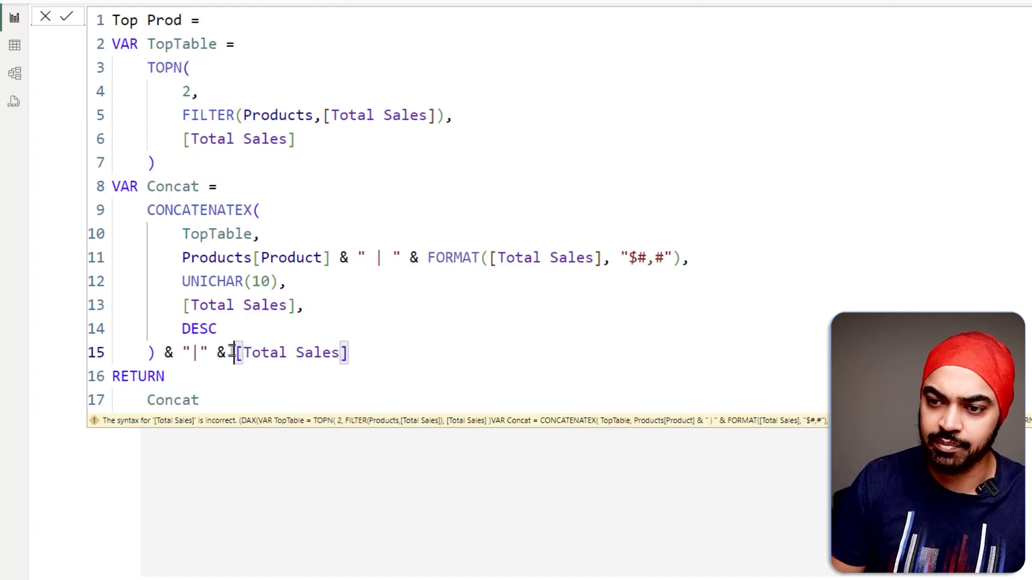
# - Commit the Top Prod formula and compare the total appended in 2012 Q3 with that quarter's Total Sales column
pyautogui.click(67, 16)
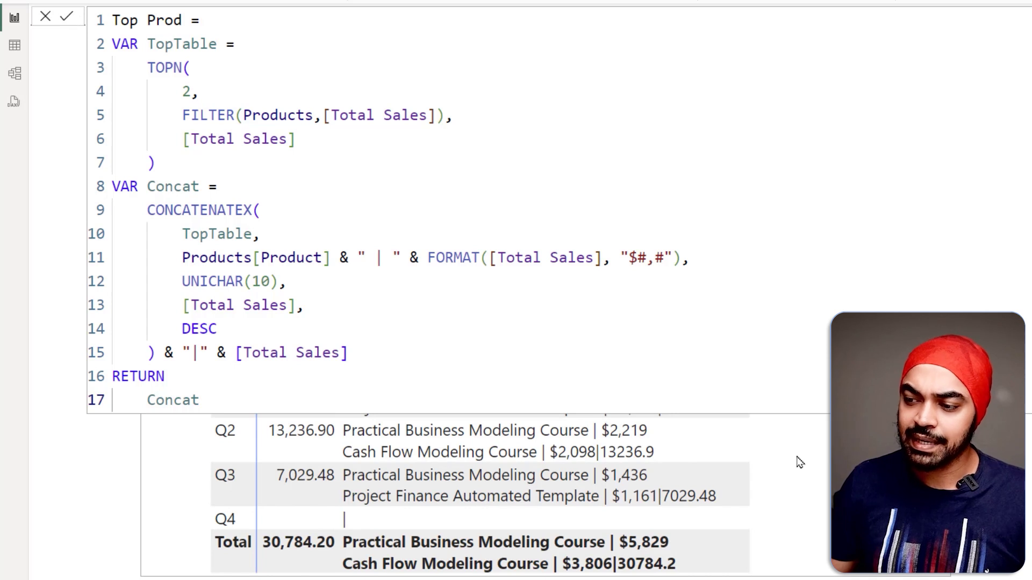
pyautogui.moveTo(725, 489)
pyautogui.mouseDown()
pyautogui.moveTo(682, 483)
pyautogui.moveTo(739, 502)
pyautogui.mouseUp()
pyautogui.moveTo(653, 474); pyautogui.dragTo(659, 466)
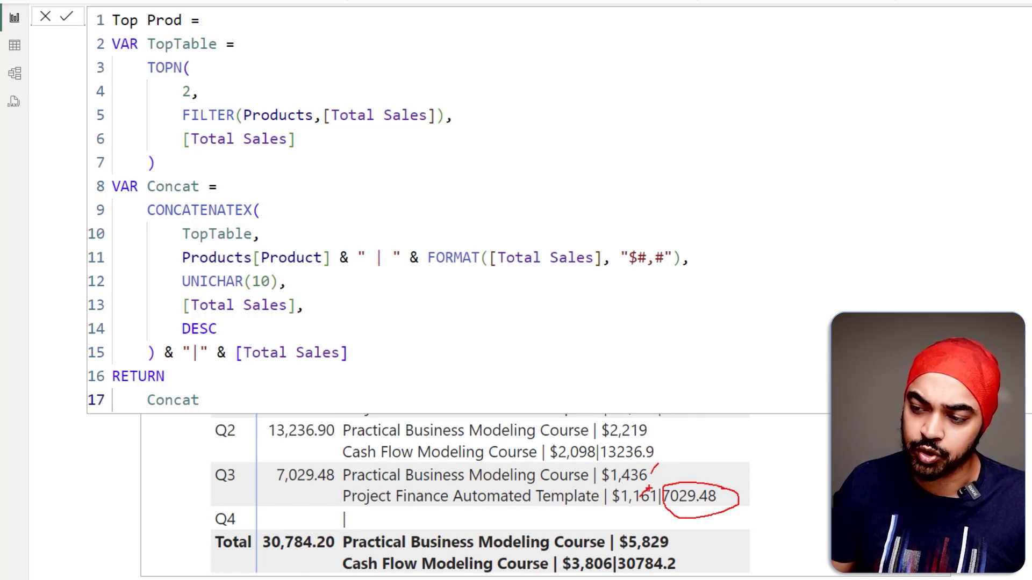
pyautogui.moveTo(666, 513)
pyautogui.mouseDown()
pyautogui.moveTo(424, 536)
pyautogui.moveTo(296, 500)
pyautogui.mouseUp()
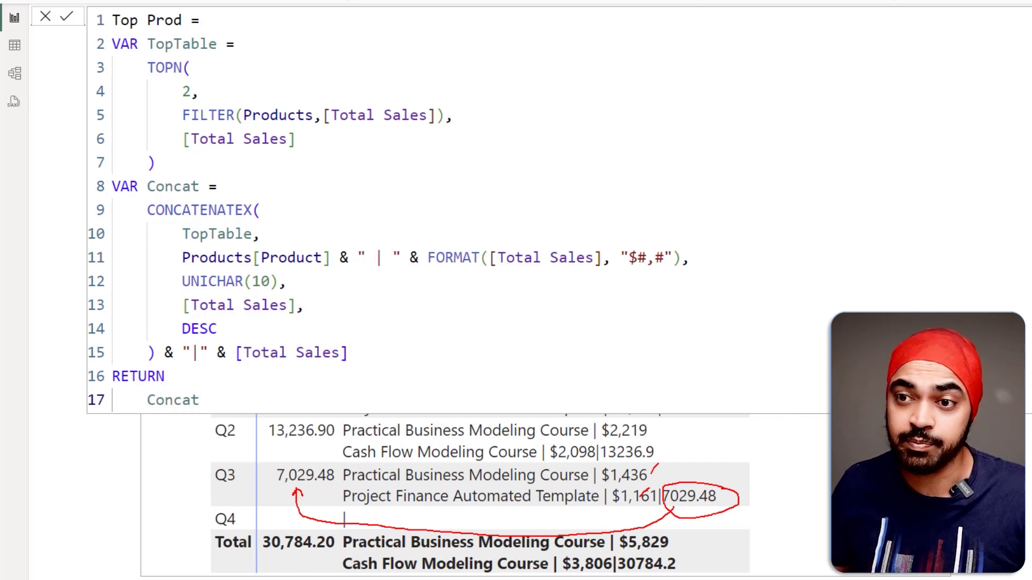
pyautogui.moveTo(155, 52); pyautogui.dragTo(211, 56)
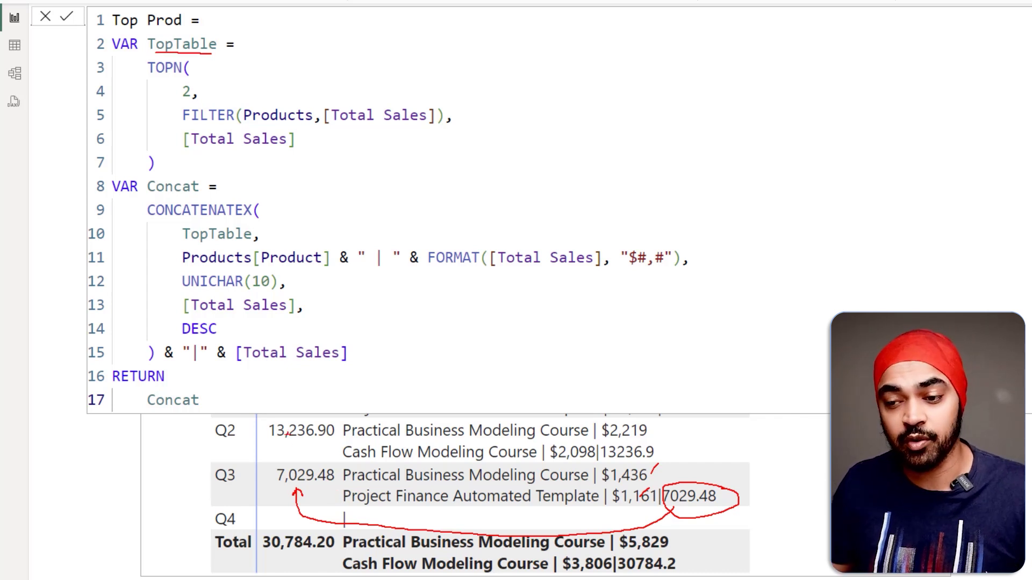
pyautogui.moveTo(325, 462)
pyautogui.mouseDown()
pyautogui.moveTo(355, 471)
pyautogui.moveTo(323, 472)
pyautogui.mouseUp()
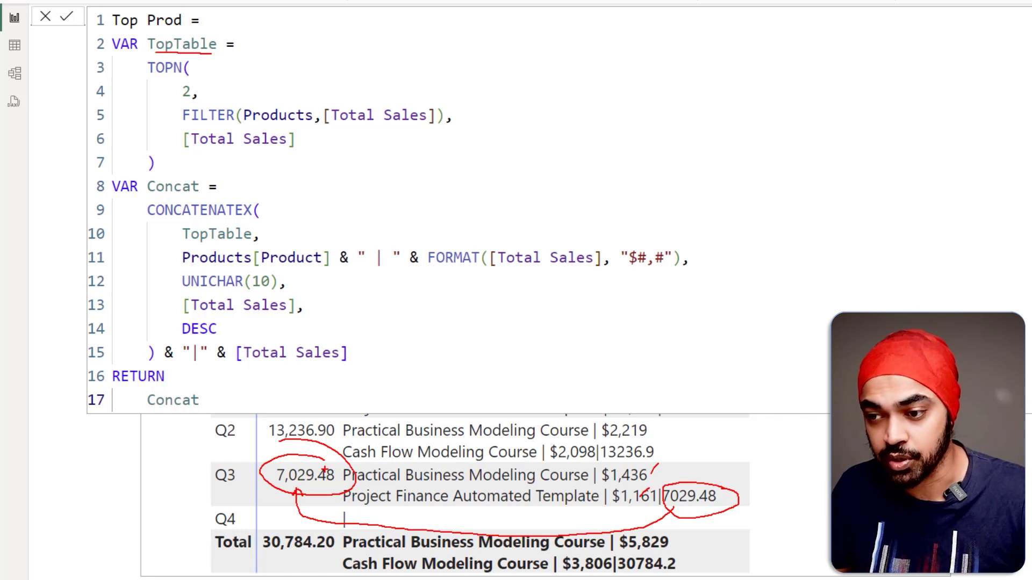
# - Delete the [Total Sales] reference after the "|" & separator and start a new line in the Concat variable
pyautogui.press('Escape')
pyautogui.moveTo(164, 352); pyautogui.dragTo(348, 353)
pyautogui.press('BackSpace')
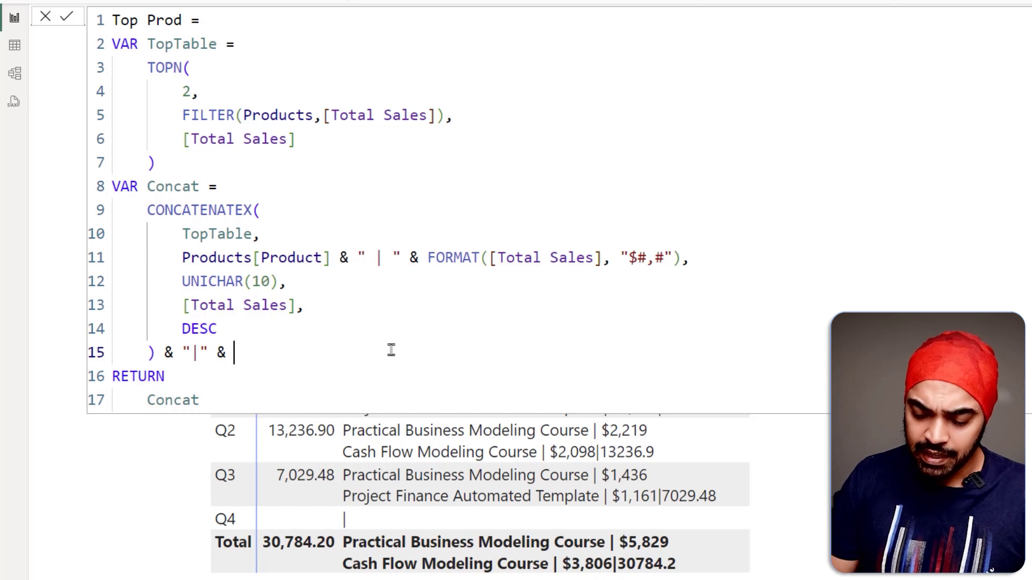
pyautogui.press('Return')
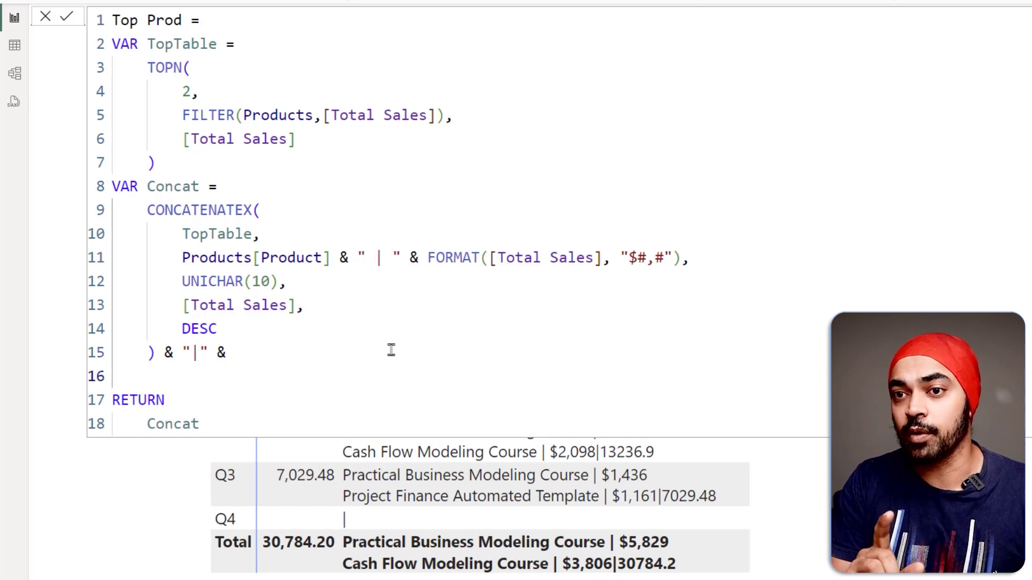
pyautogui.moveTo(130, 55); pyautogui.dragTo(472, 163)
pyautogui.press('Escape')
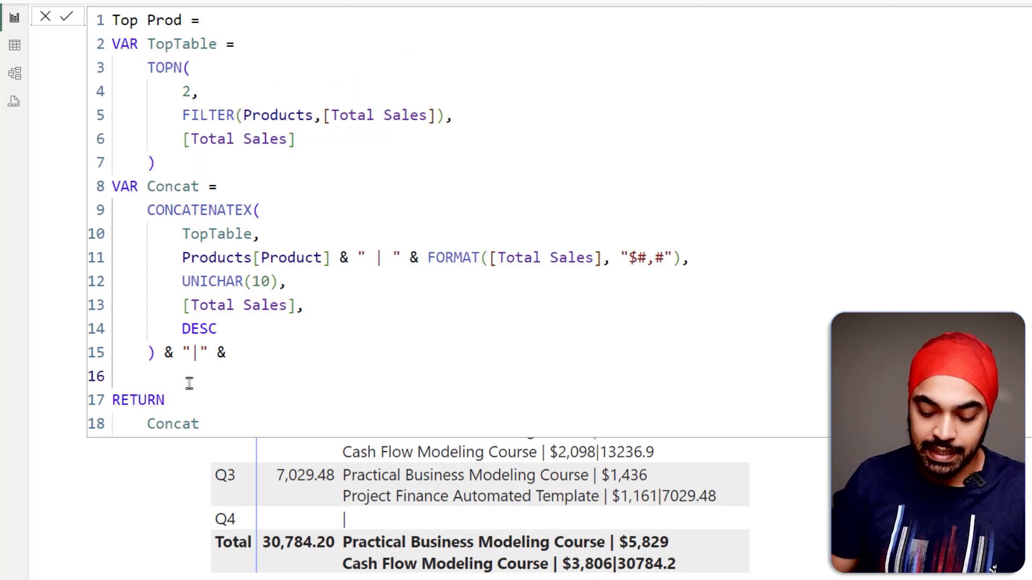
# - Begin a CALCULATE function on the new line with [Total Sales] as its expression
pyautogui.write('cal')
pyautogui.press('Tab')
pyautogui.press('Return')
pyautogui.write('[t')
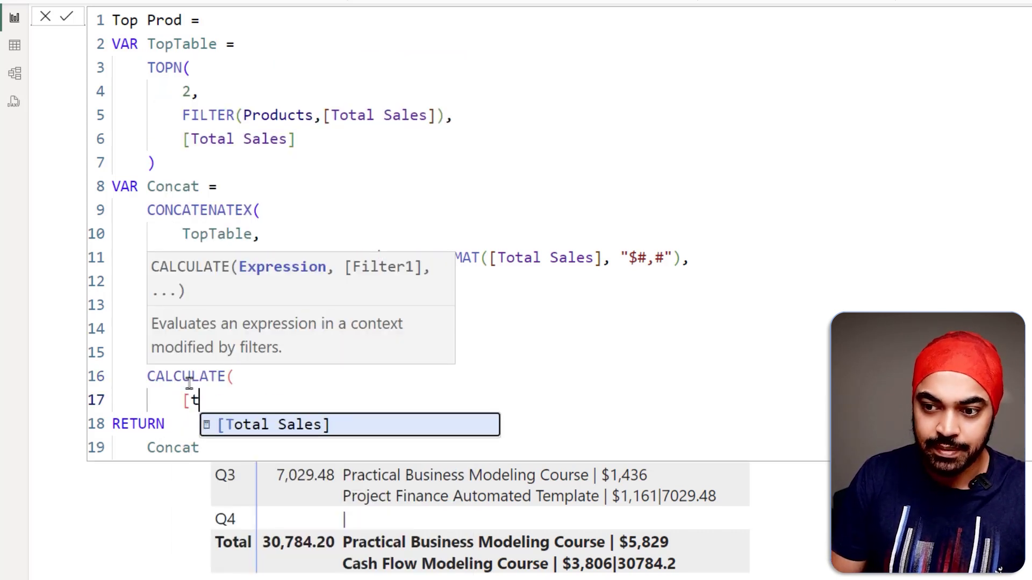
pyautogui.press('Tab')
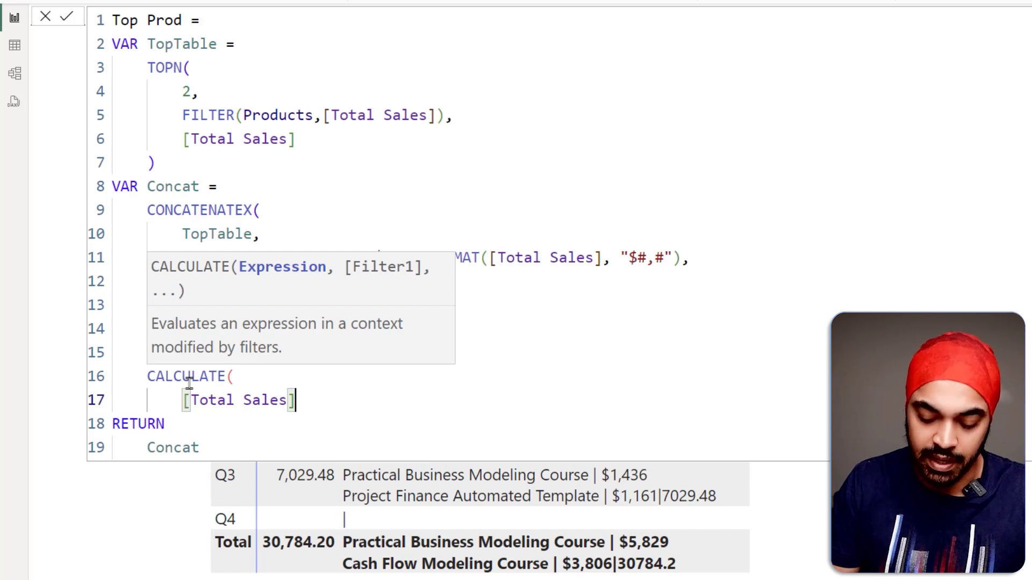
pyautogui.write(',')
pyautogui.hotkey('shift', 'Return')
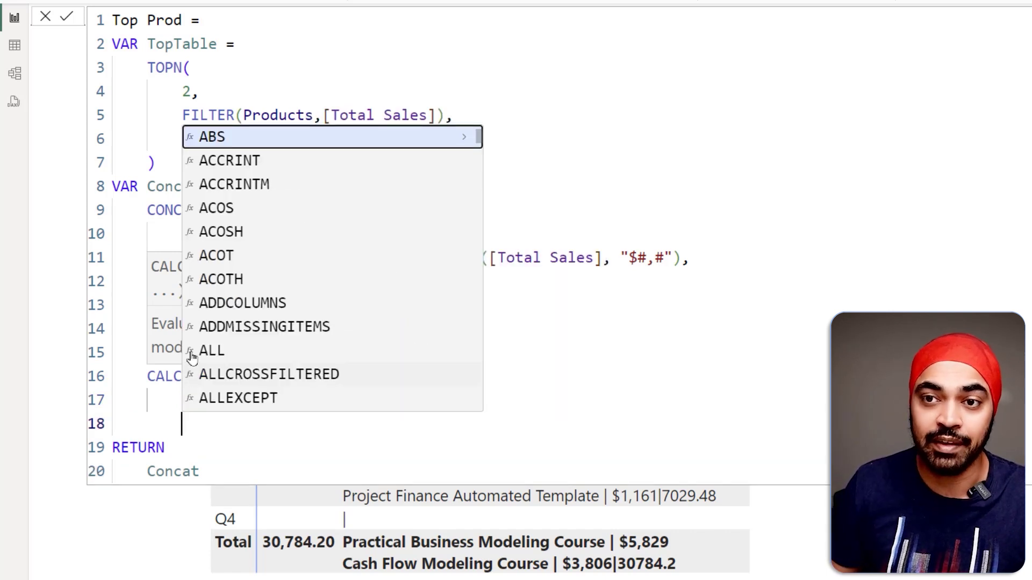
# - Supply TopTable as CALCULATE's filter, close the function and commit the formula
pyautogui.write('top')
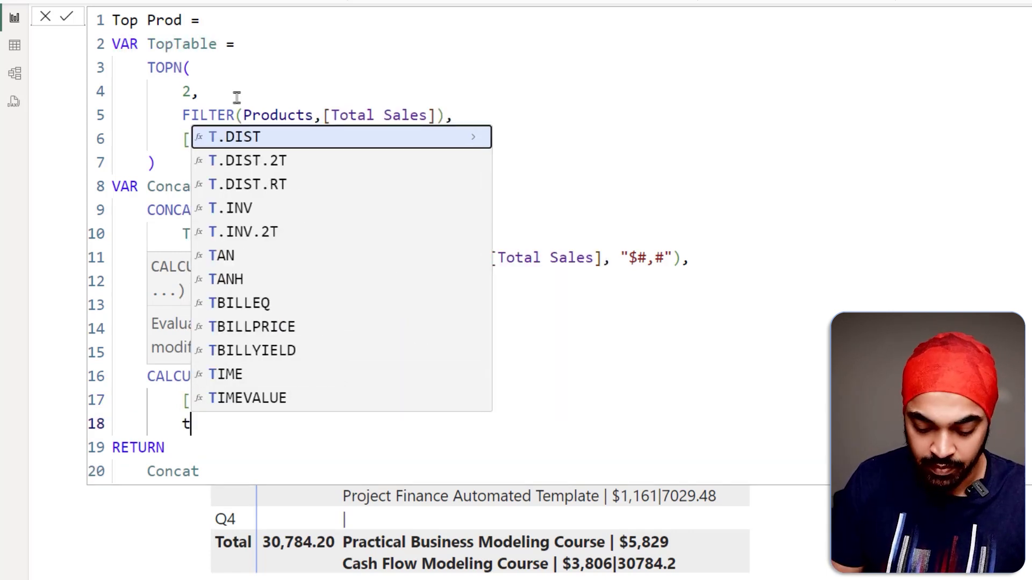
pyautogui.press('Down')
pyautogui.press('Down')
pyautogui.press('Tab')
pyautogui.hotkey('shift', 'Return')
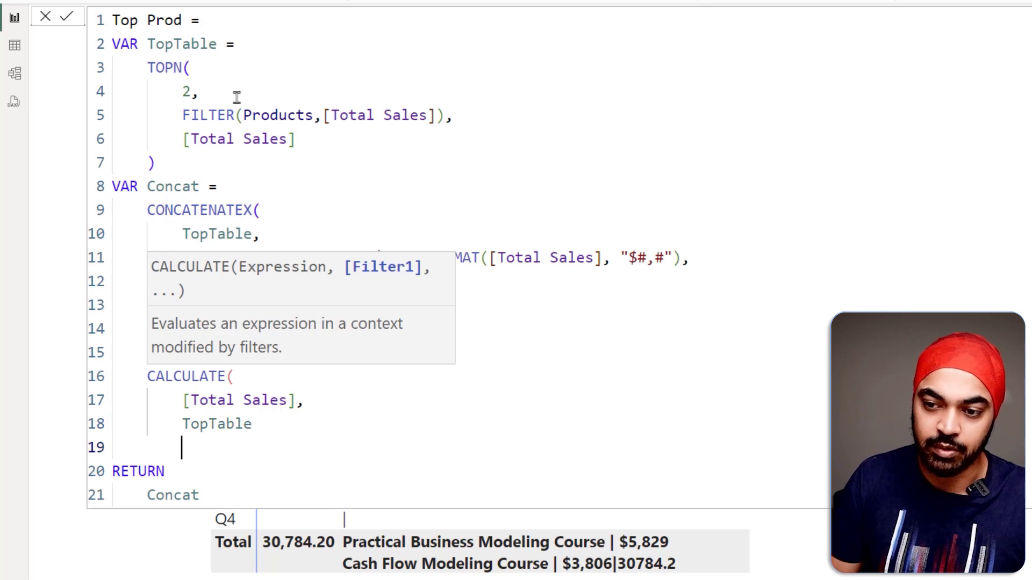
pyautogui.write(')')
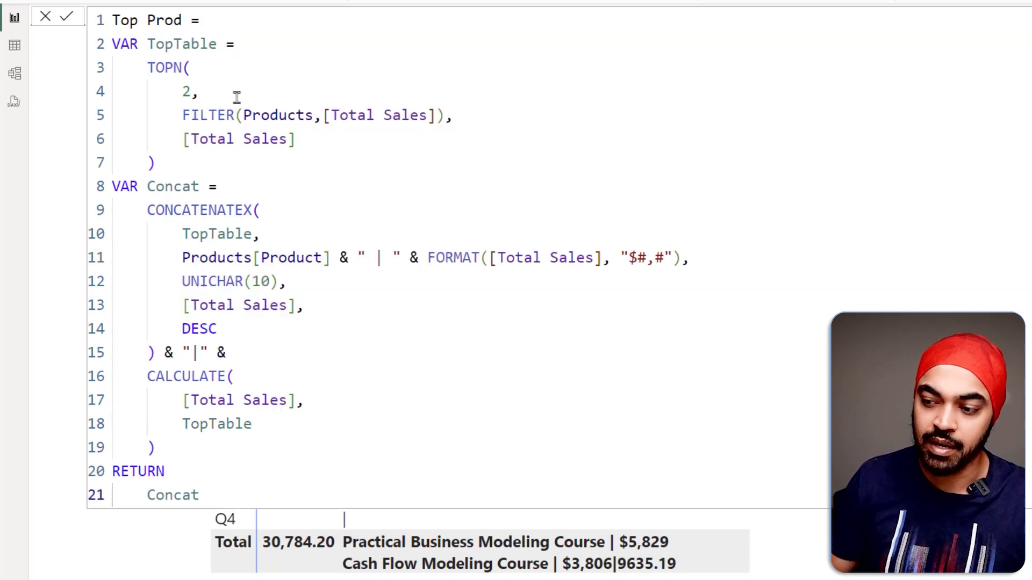
pyautogui.click(594, 334)
pyautogui.press('Return')
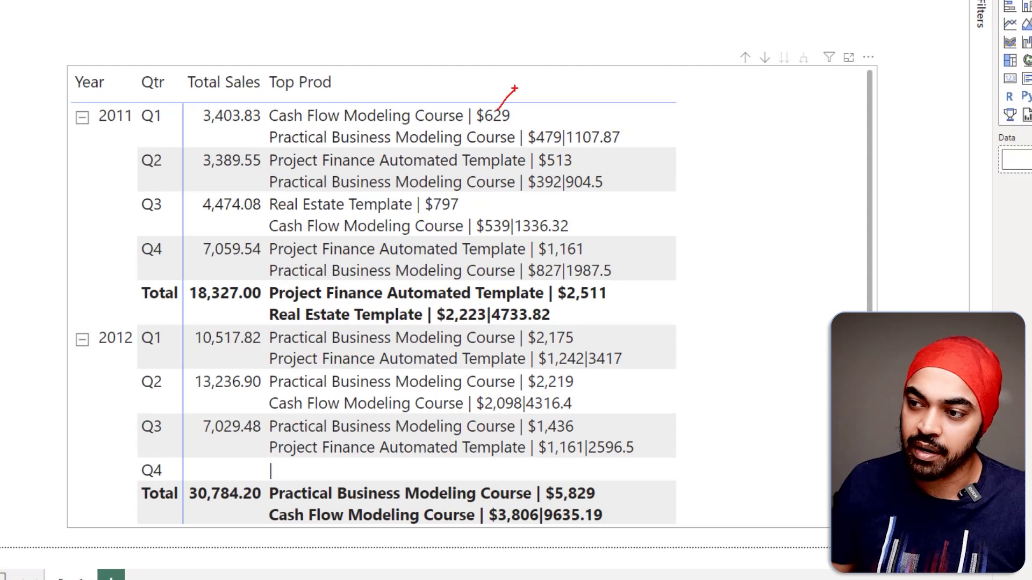
# - Check the combined total in 2011 Q1 of Top Prod against its two product amounts
pyautogui.moveTo(587, 139); pyautogui.dragTo(570, 159)
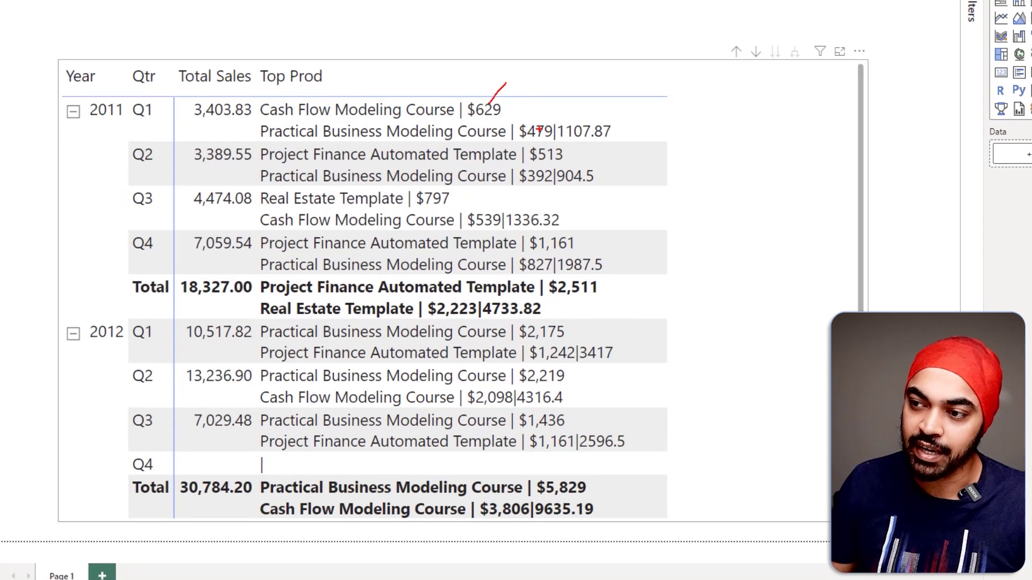
pyautogui.moveTo(620, 181); pyautogui.dragTo(636, 165)
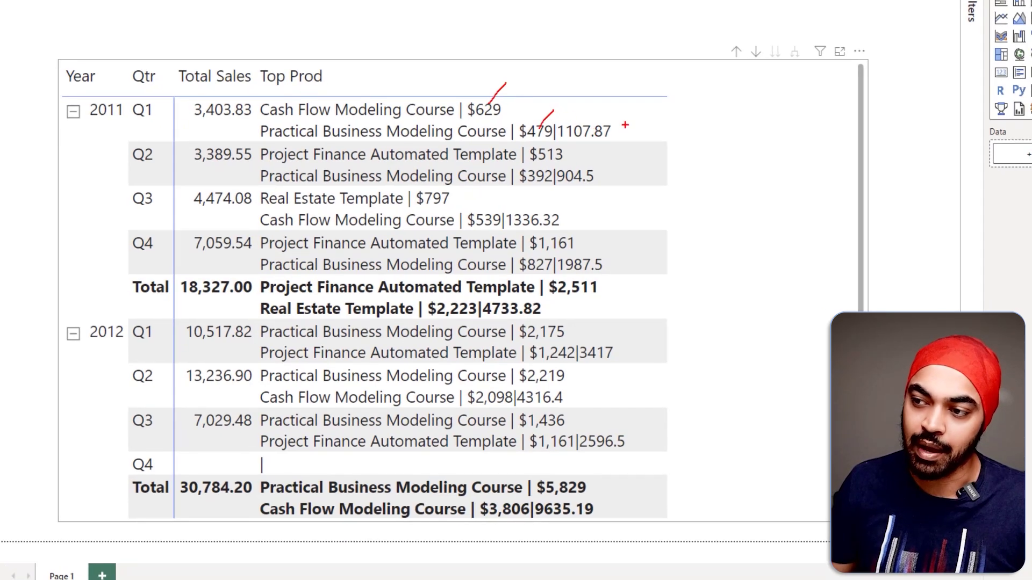
pyautogui.moveTo(625, 124)
pyautogui.mouseDown()
pyautogui.moveTo(581, 115)
pyautogui.moveTo(562, 146)
pyautogui.moveTo(602, 110)
pyautogui.mouseUp()
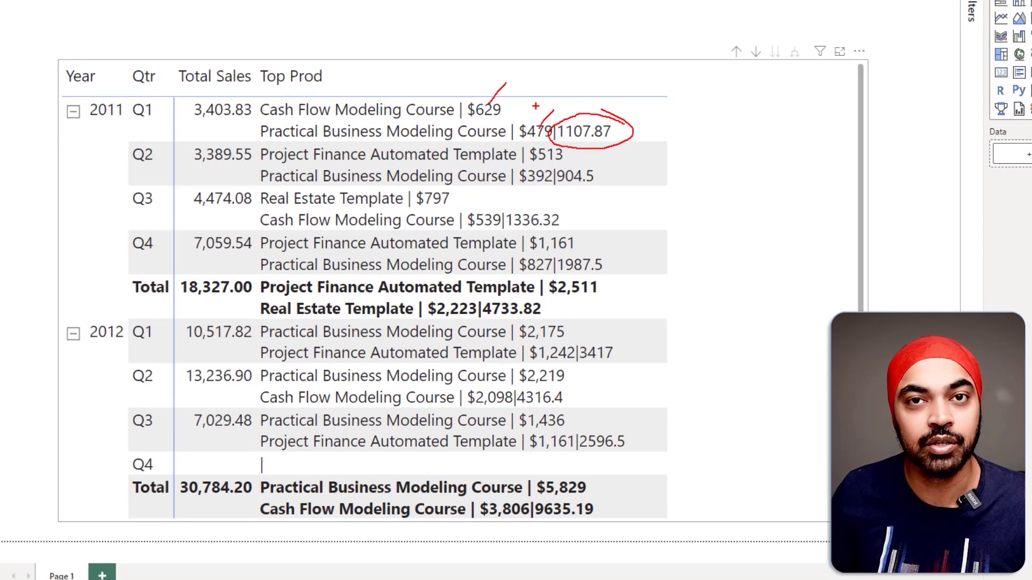
pyautogui.press('Escape')
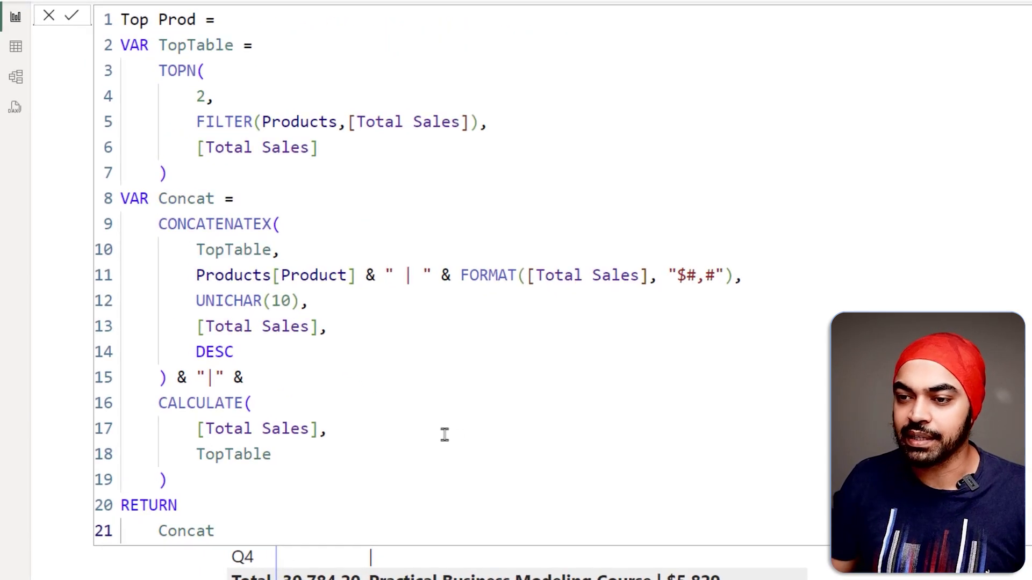
# - Reopen the Top Prod formula and examine how the combined total follows the second product in 2012 Q2
pyautogui.click(427, 414)
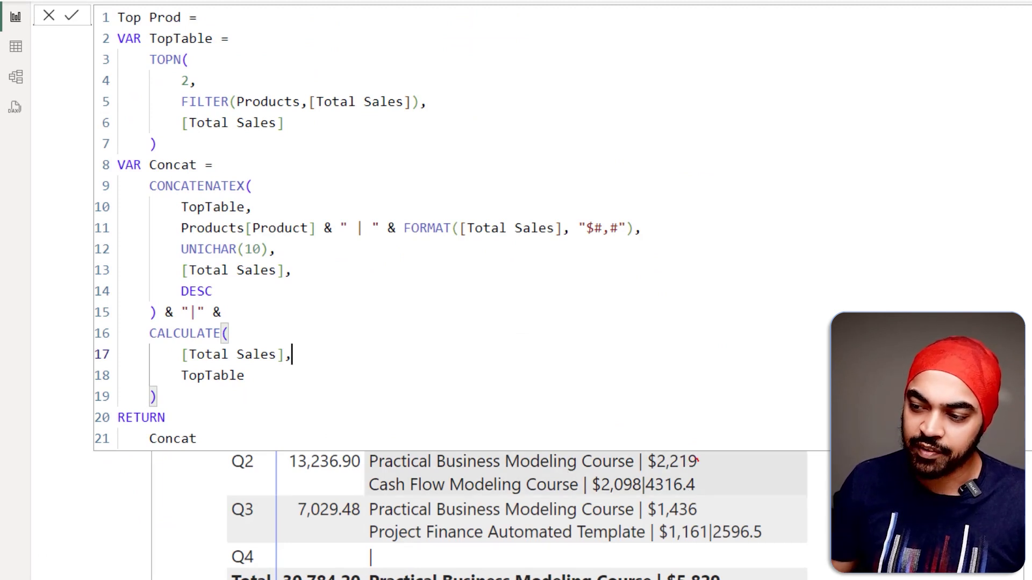
pyautogui.moveTo(696, 460); pyautogui.dragTo(763, 437)
pyautogui.moveTo(607, 491); pyautogui.dragTo(625, 477)
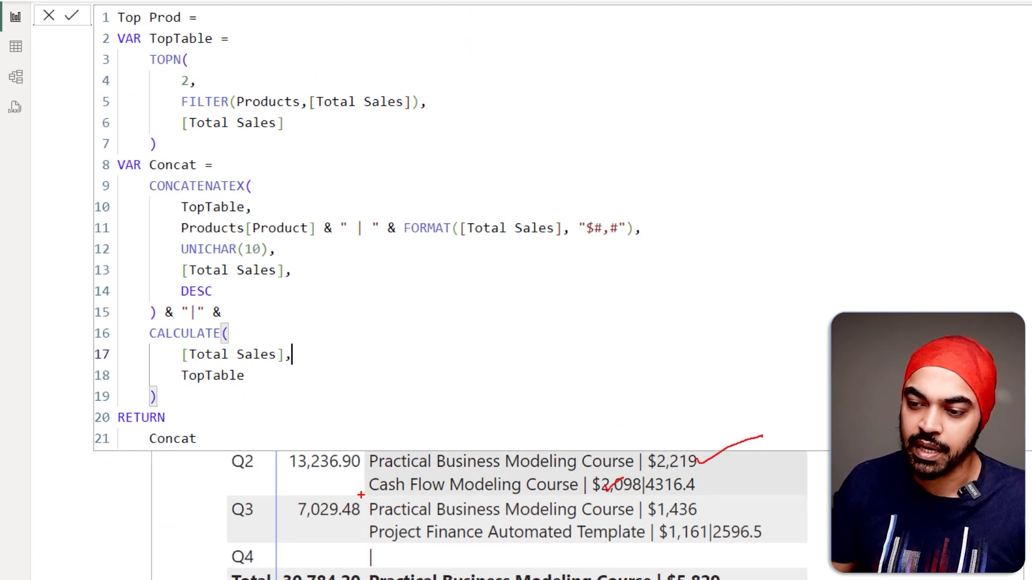
pyautogui.moveTo(361, 495); pyautogui.dragTo(469, 494)
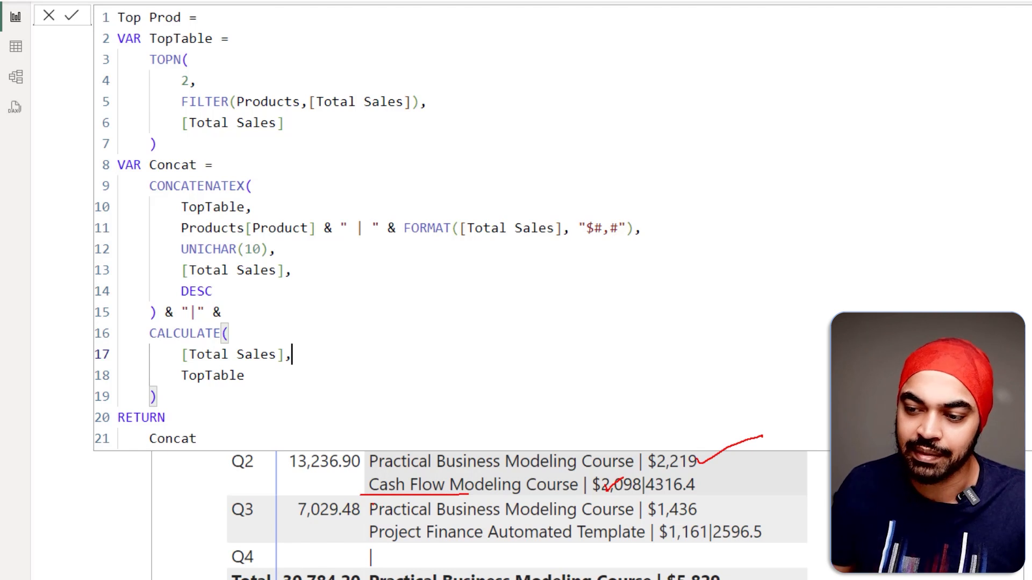
pyautogui.moveTo(373, 507)
pyautogui.mouseDown()
pyautogui.moveTo(458, 503)
pyautogui.moveTo(363, 501)
pyautogui.mouseUp()
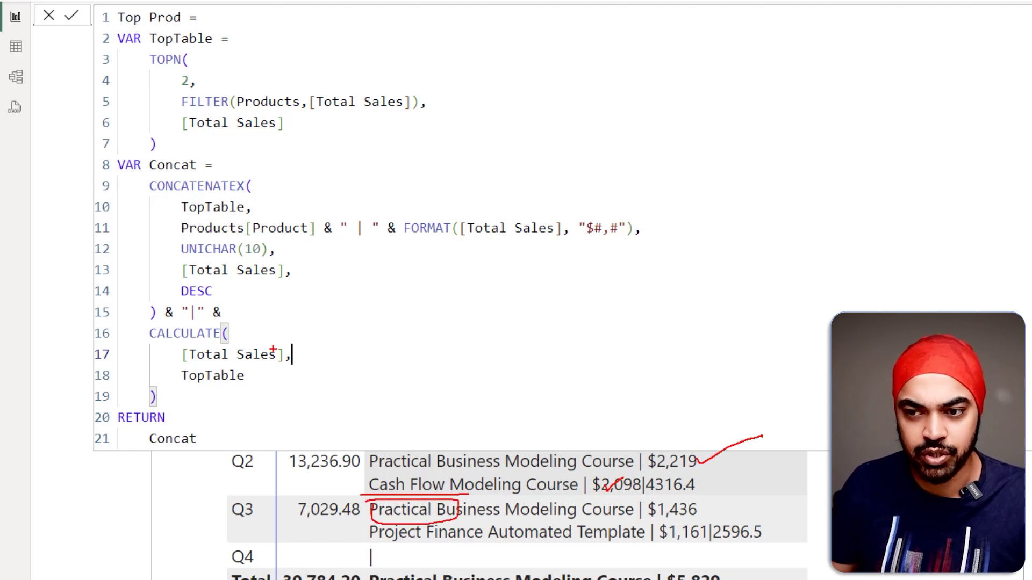
pyautogui.press('Escape')
# - Insert UNICHAR(10) & before the "|" separator on the closing line of CONCATENATEX
pyautogui.click(264, 316)
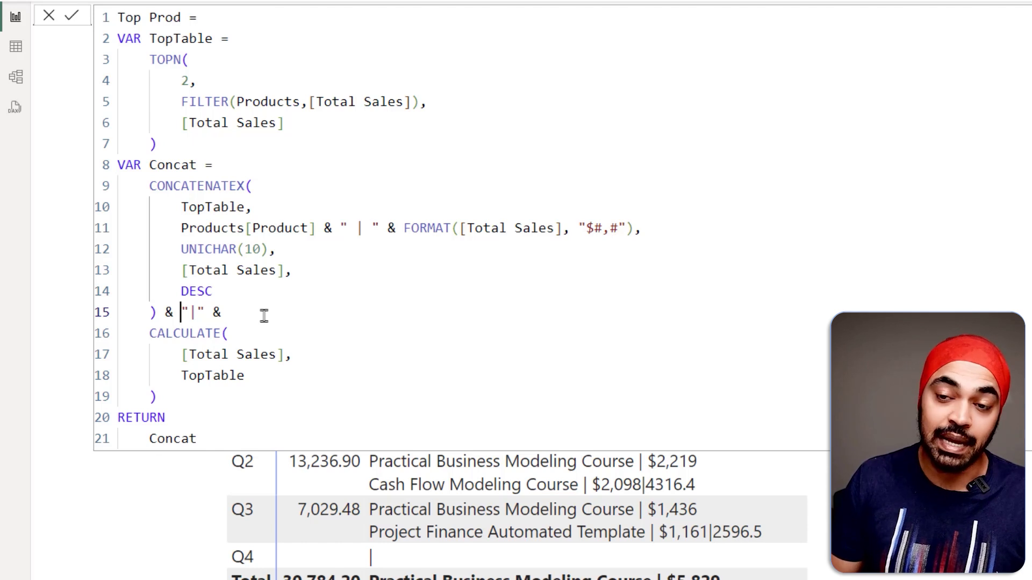
pyautogui.press('Left')
pyautogui.press('Left')
pyautogui.press('Left')
pyautogui.press('Left')
pyautogui.press('Left')
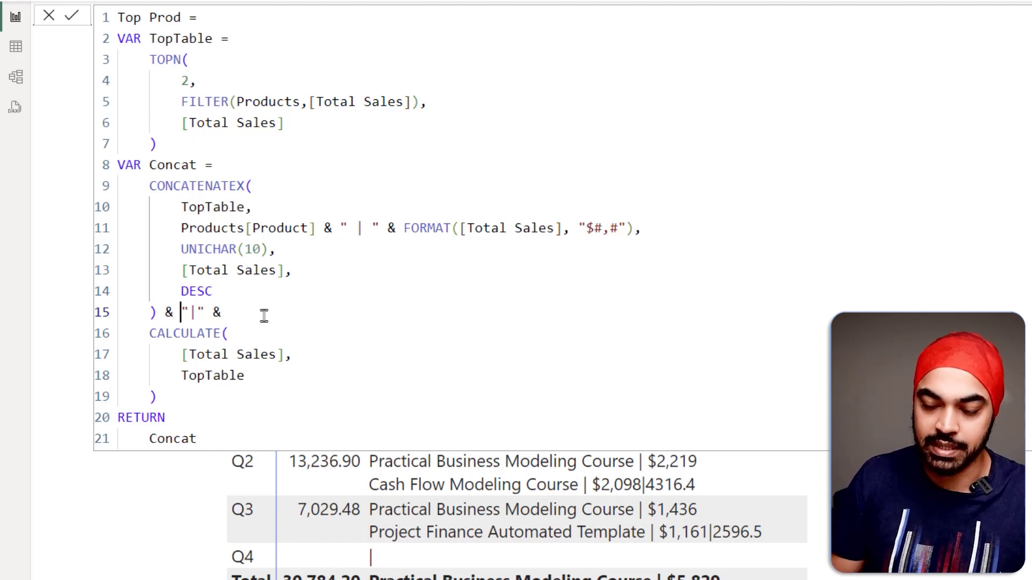
pyautogui.write('unit')
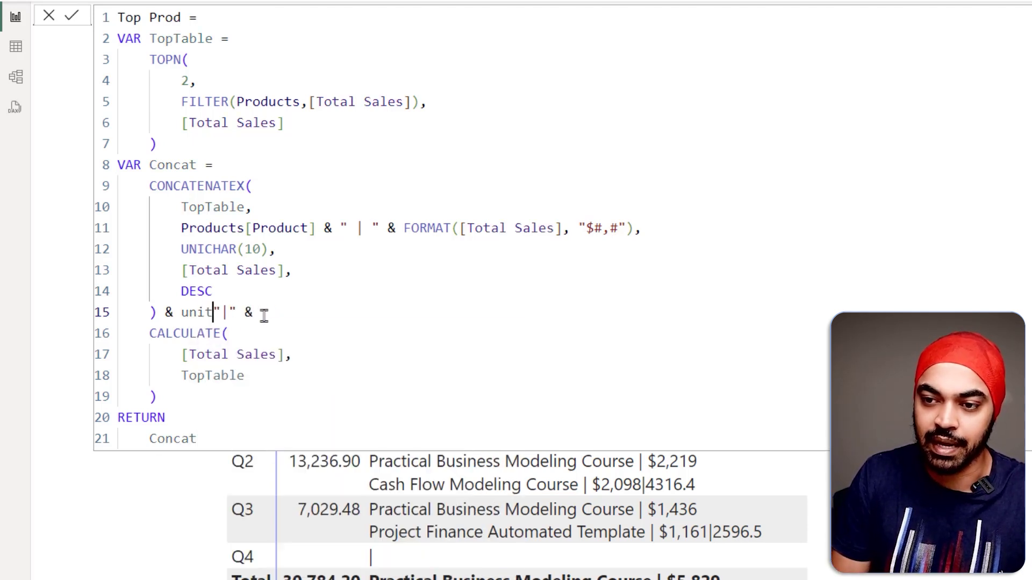
pyautogui.press('BackSpace')
pyautogui.press('Tab')
pyautogui.write('10) ')
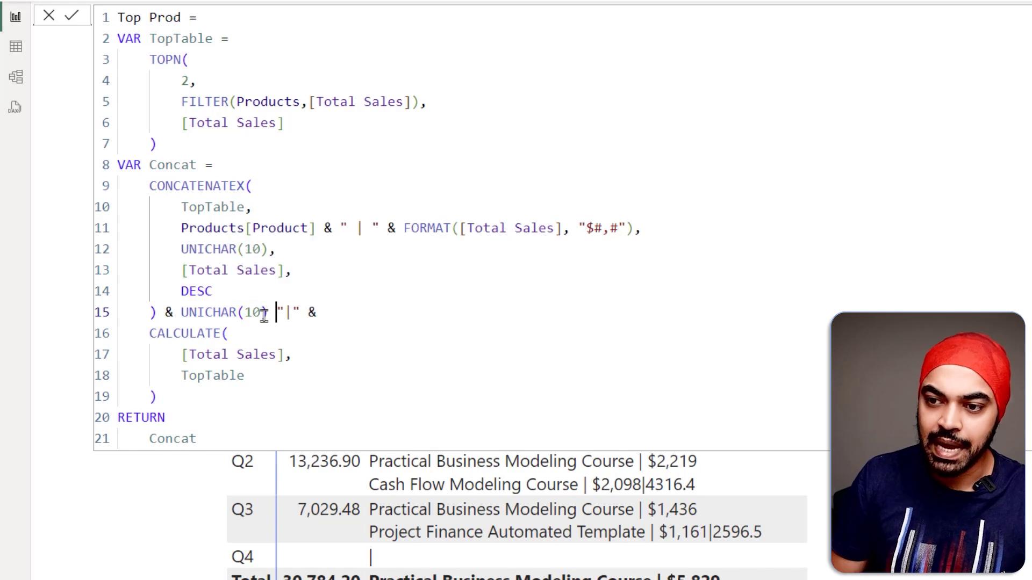
pyautogui.write('&')
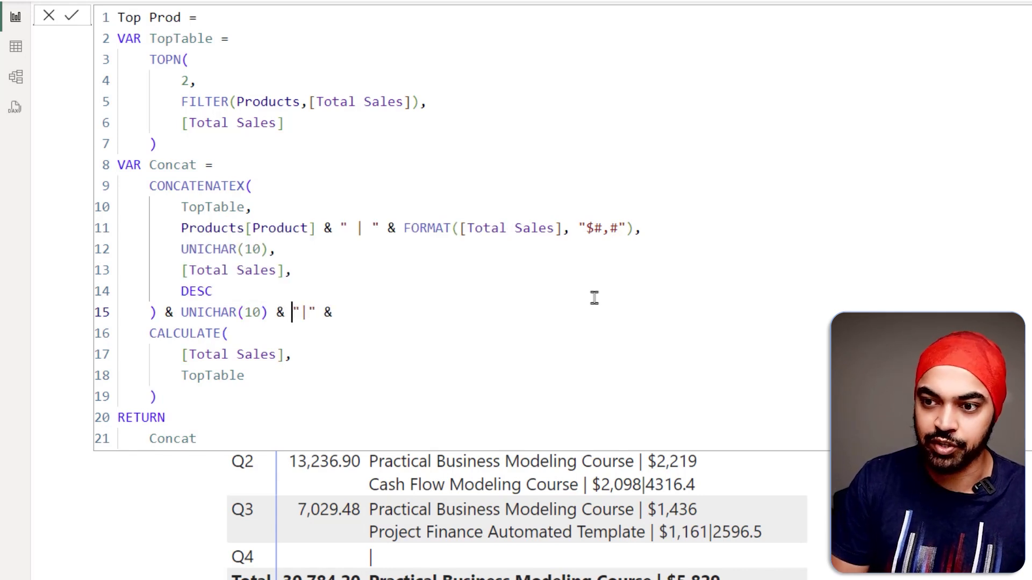
# - Replace the "|" separator text with "-----", commit the formula and check the dashes in the 2011 total row
pyautogui.press('Right')
pyautogui.hotkey('shift', 'Right')
pyautogui.write('-----')
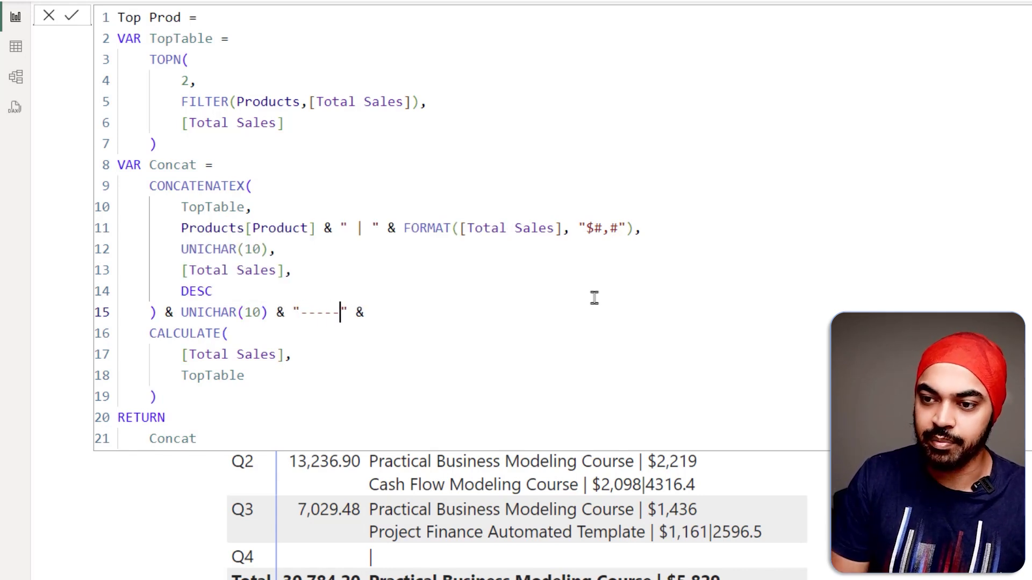
pyautogui.press('Return')
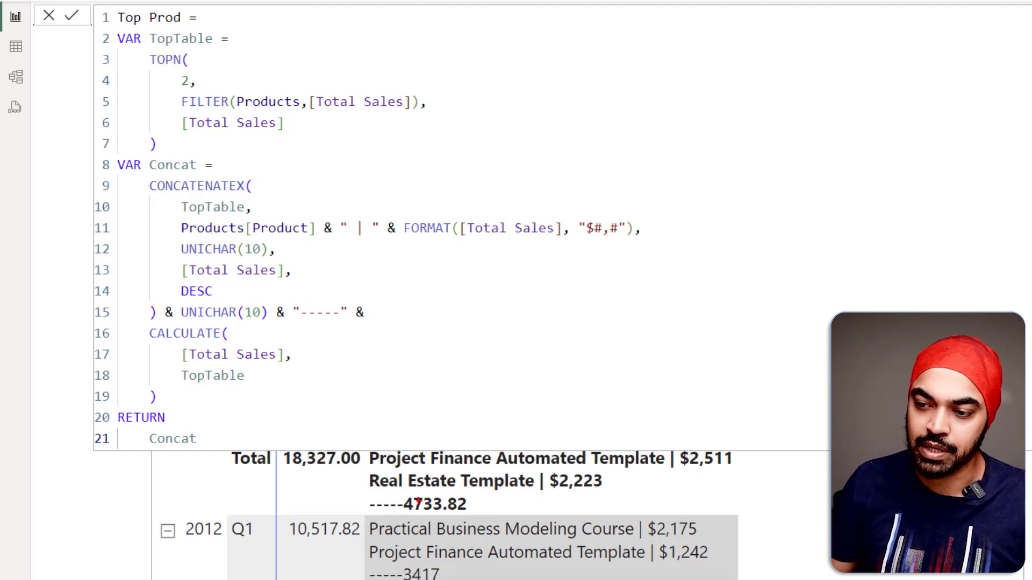
pyautogui.moveTo(398, 493)
pyautogui.mouseDown()
pyautogui.moveTo(466, 511)
pyautogui.moveTo(383, 529)
pyautogui.moveTo(404, 537)
pyautogui.mouseUp()
pyautogui.press('Escape')
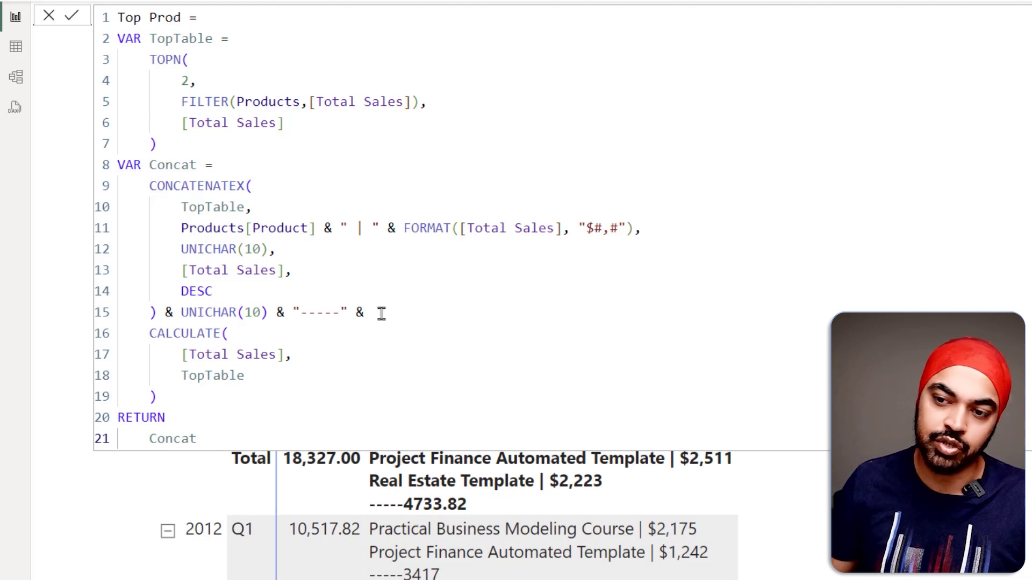
# - Add UNICHAR(10) & after the "-----" separator, commit the formula and check the line breaks in 2011 Q4
pyautogui.click(381, 313)
pyautogui.write('UNI')
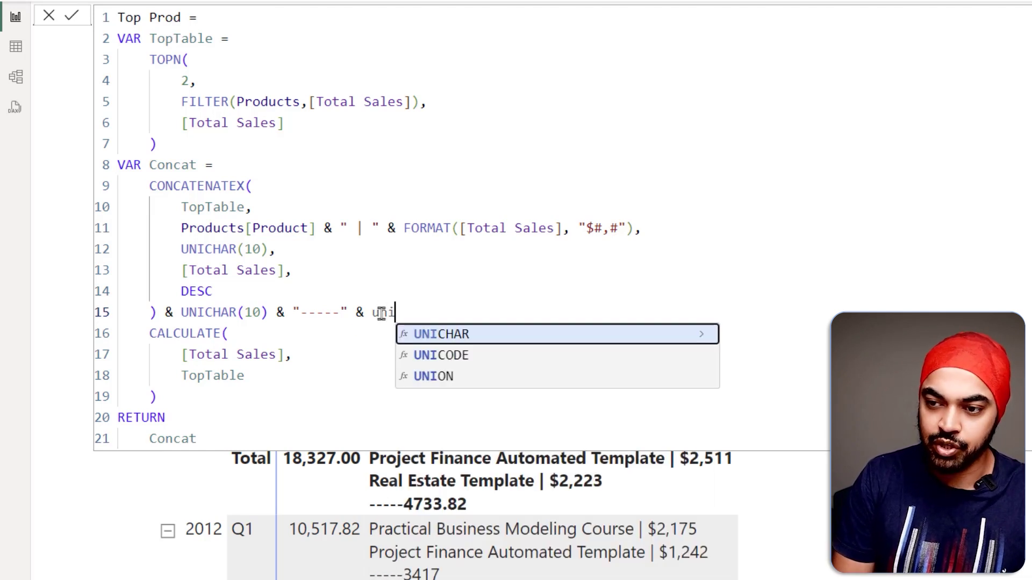
pyautogui.press('Tab')
pyautogui.write('10) &')
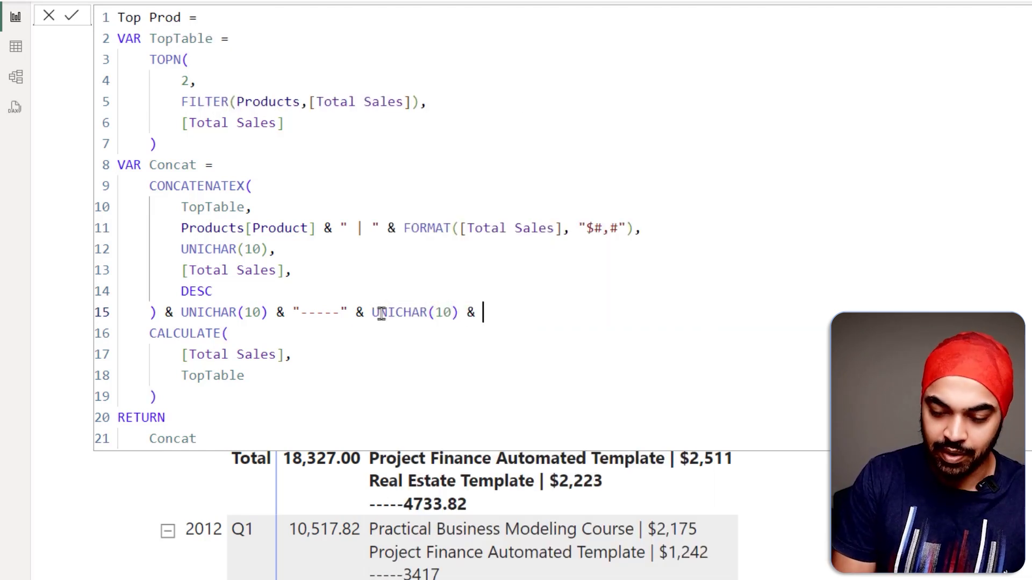
pyautogui.scroll(2, 651, 533)
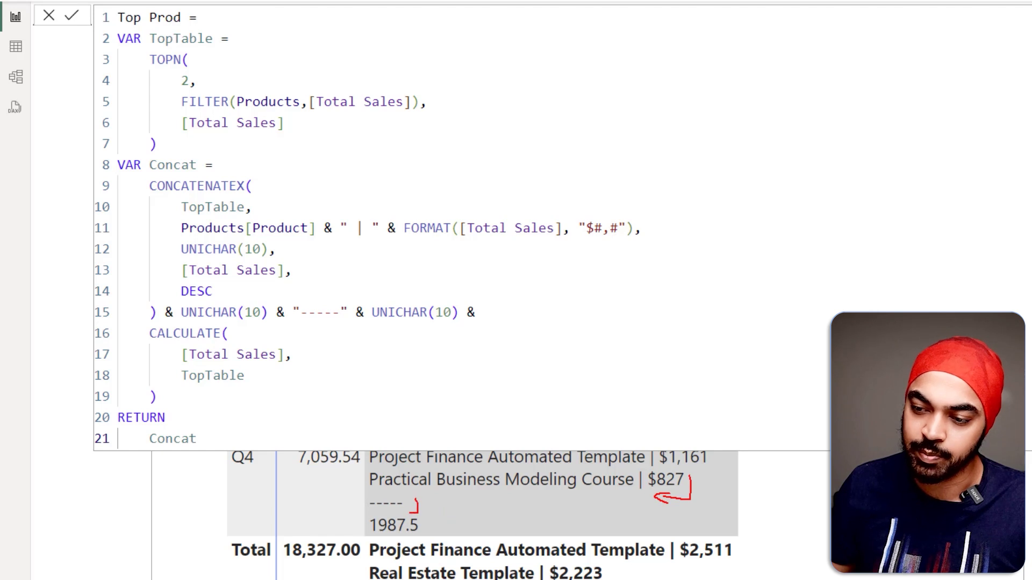
pyautogui.moveTo(410, 334); pyautogui.dragTo(452, 334)
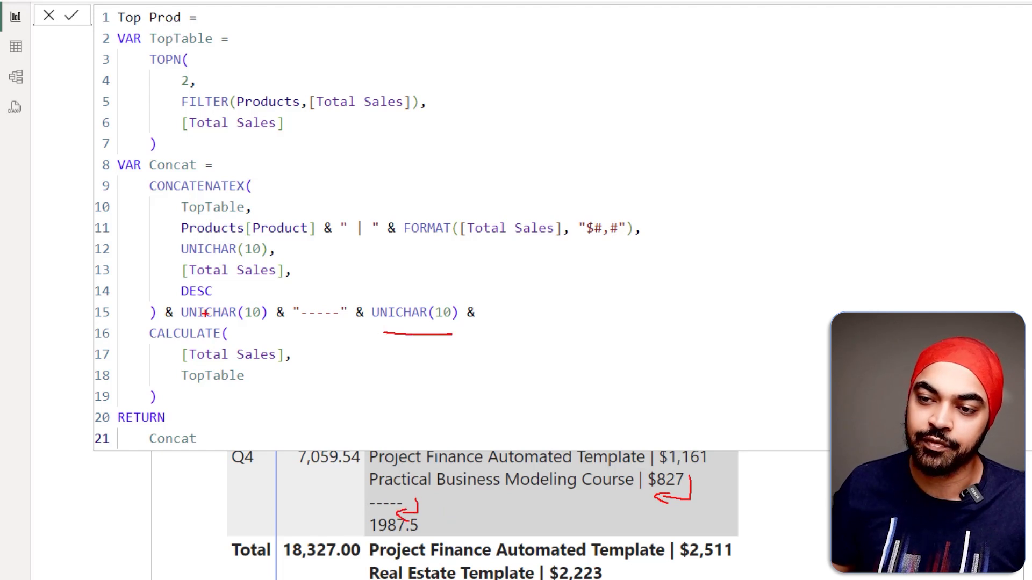
# - Insert "Total" & FORMAT( before CALCULATE in the Top Prod formula and indent the CALCULATE block on its own lines inside it
pyautogui.moveTo(191, 323); pyautogui.dragTo(226, 324)
pyautogui.press('Escape')
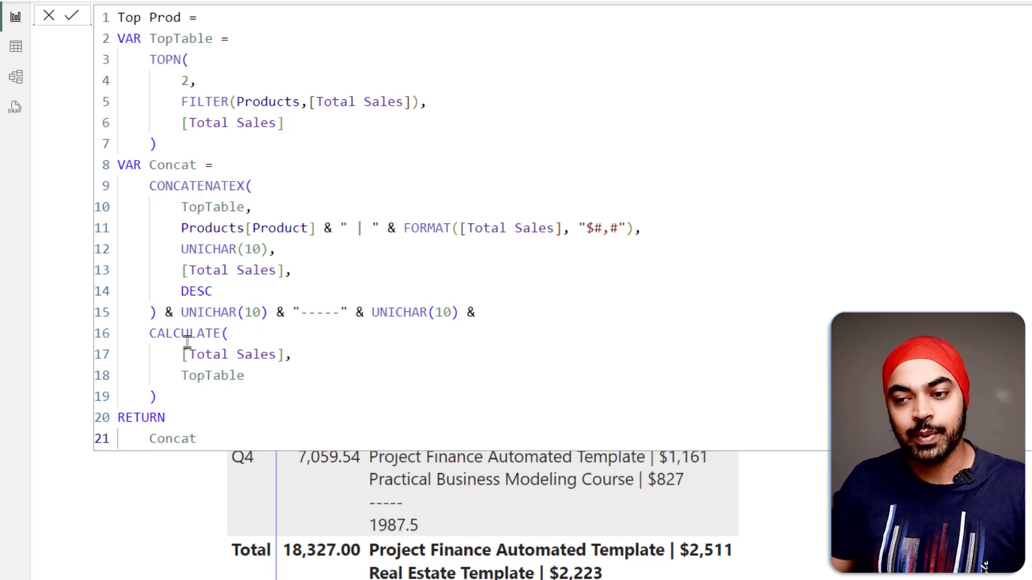
pyautogui.click(150, 336)
pyautogui.write('"Tota')
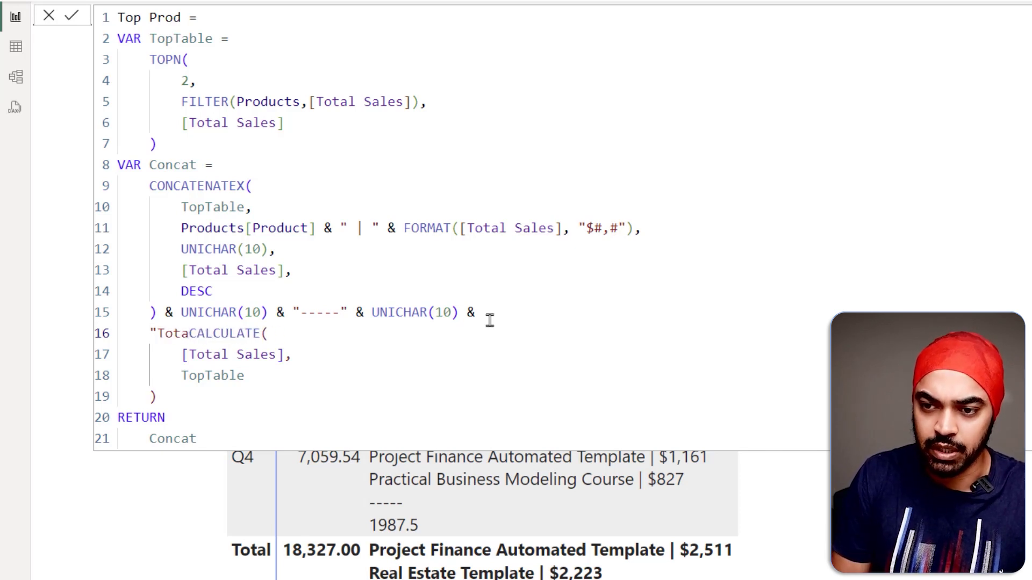
pyautogui.write('l')
pyautogui.write('" & ')
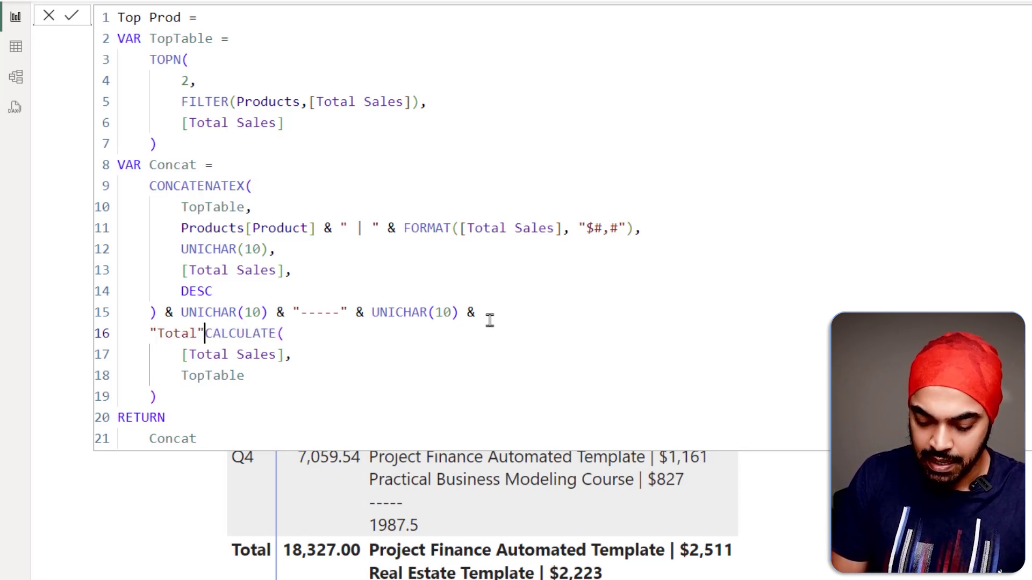
pyautogui.write('FORMAT(')
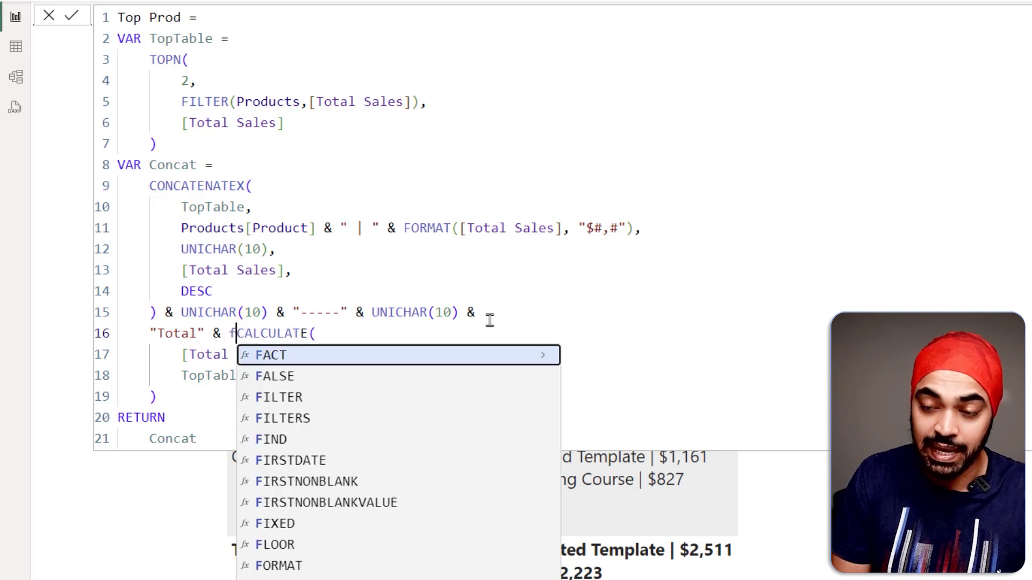
pyautogui.hotkey('shift', 'Return')
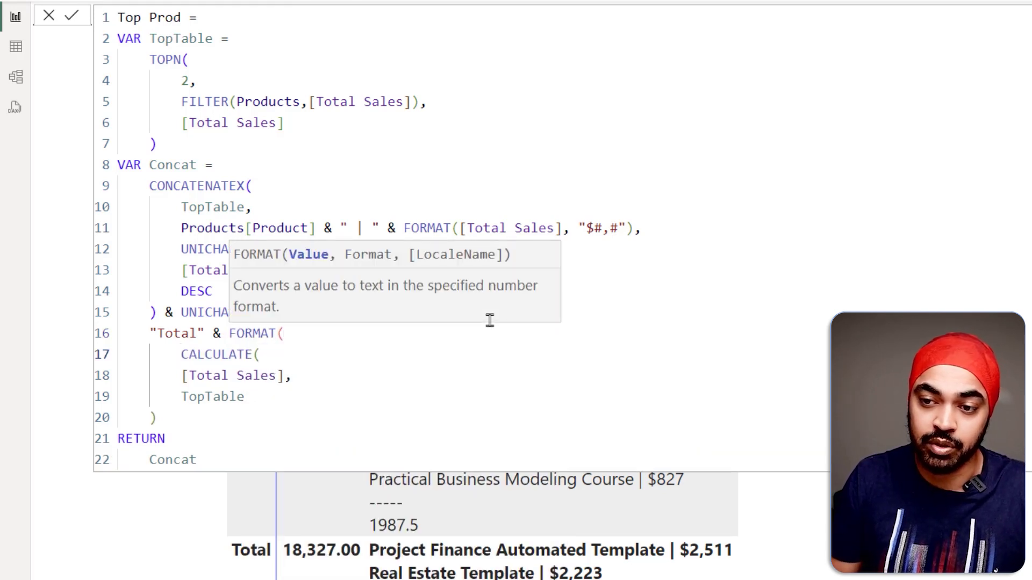
pyautogui.press('Down')
pyautogui.hotkey('shift', 'Down')
pyautogui.hotkey('shift', 'Down')
pyautogui.press('Tab')
pyautogui.press('End')
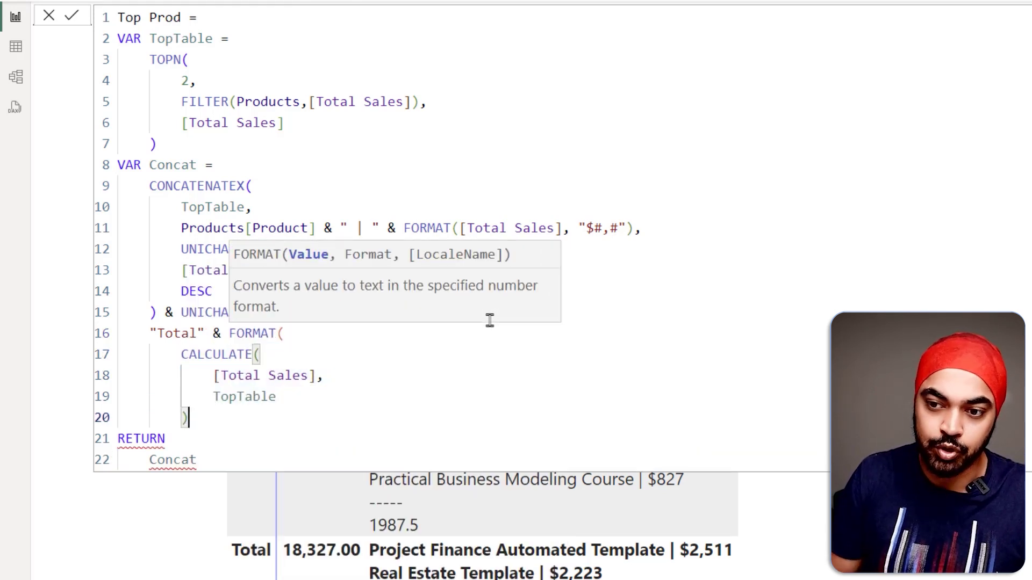
# - Close the FORMAT call with the "$#,#" format string copied from line 11, and commit the Top Prod formula
pyautogui.write(',')
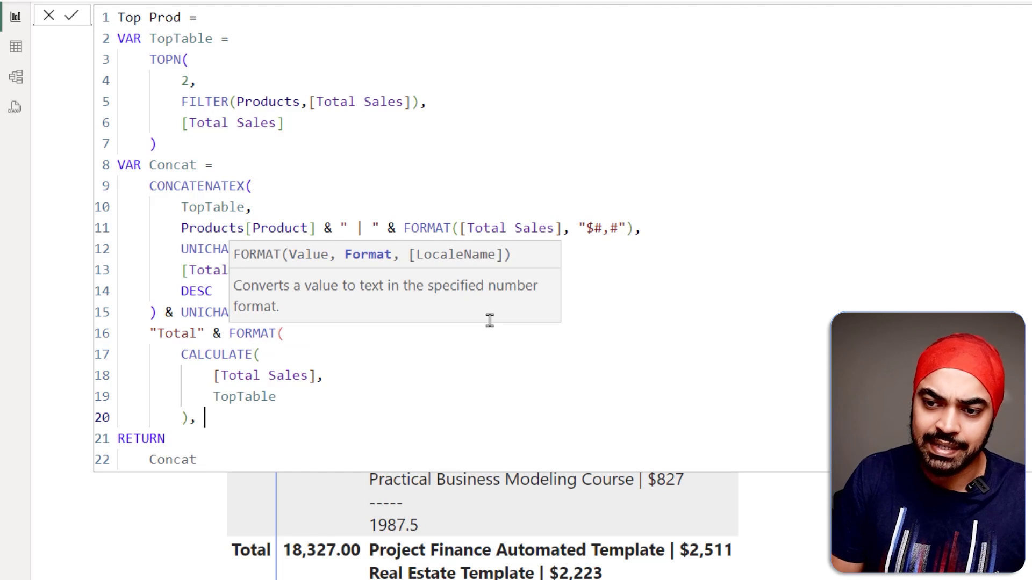
pyautogui.click(586, 227)
pyautogui.moveTo(602, 223); pyautogui.dragTo(626, 228)
pyautogui.hotkey('ctrl', 'c')
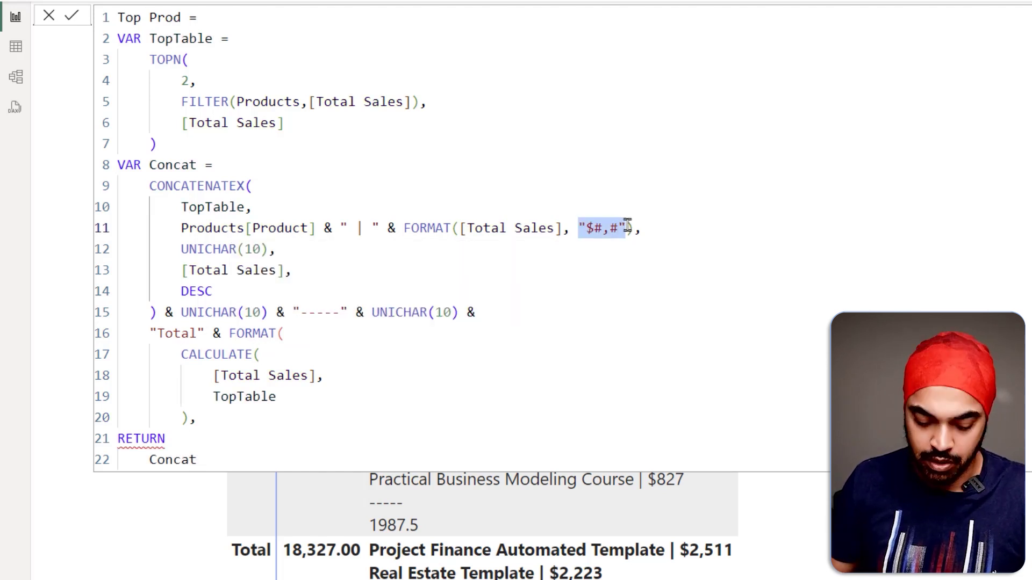
pyautogui.click(230, 419)
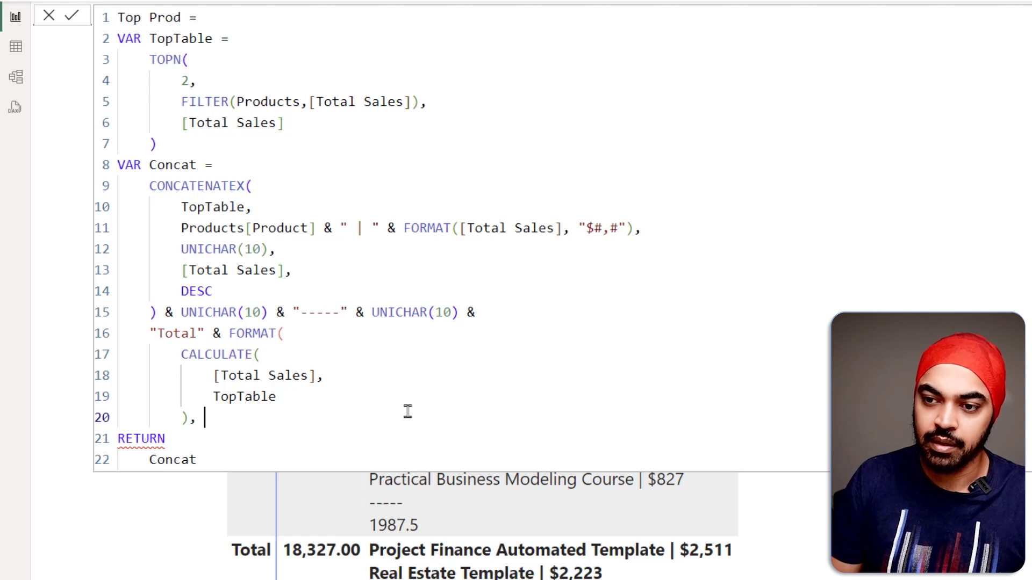
pyautogui.hotkey('ctrl', 'v')
pyautogui.write(')')
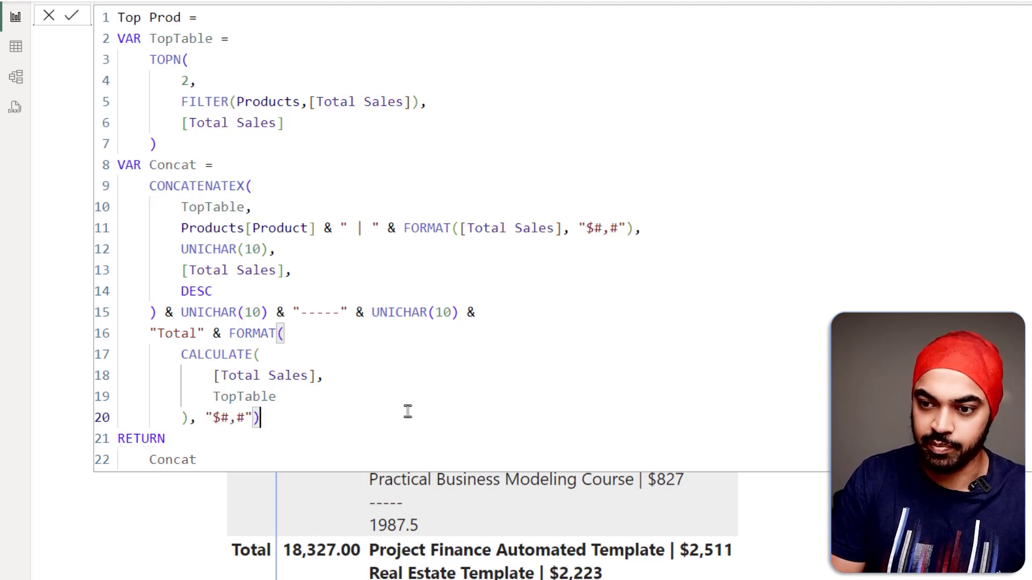
pyautogui.press('Return')
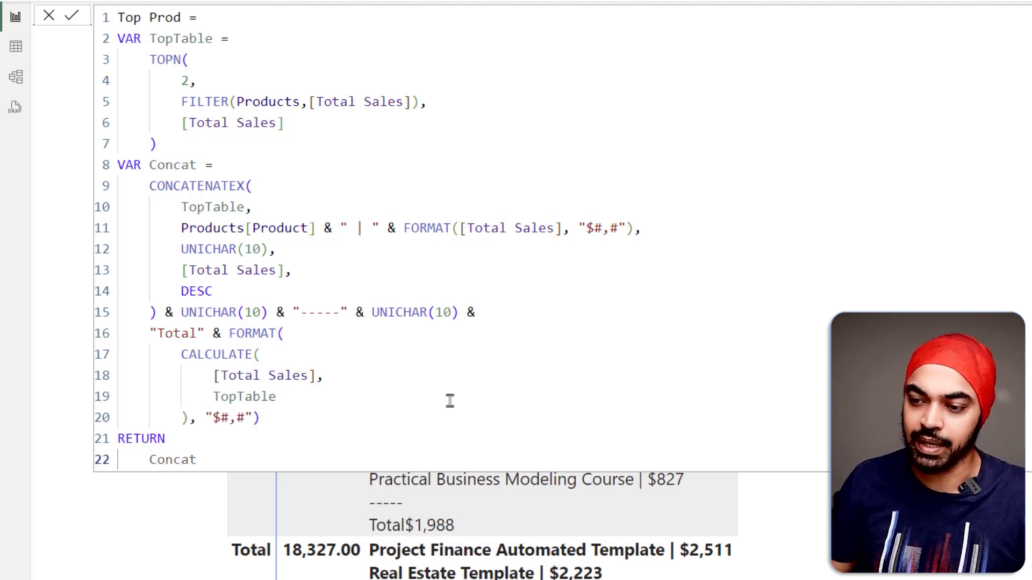
# - Add a trailing space inside the "Total" label, commit the formula and check the combined total in 2011 Q1
pyautogui.click(214, 419)
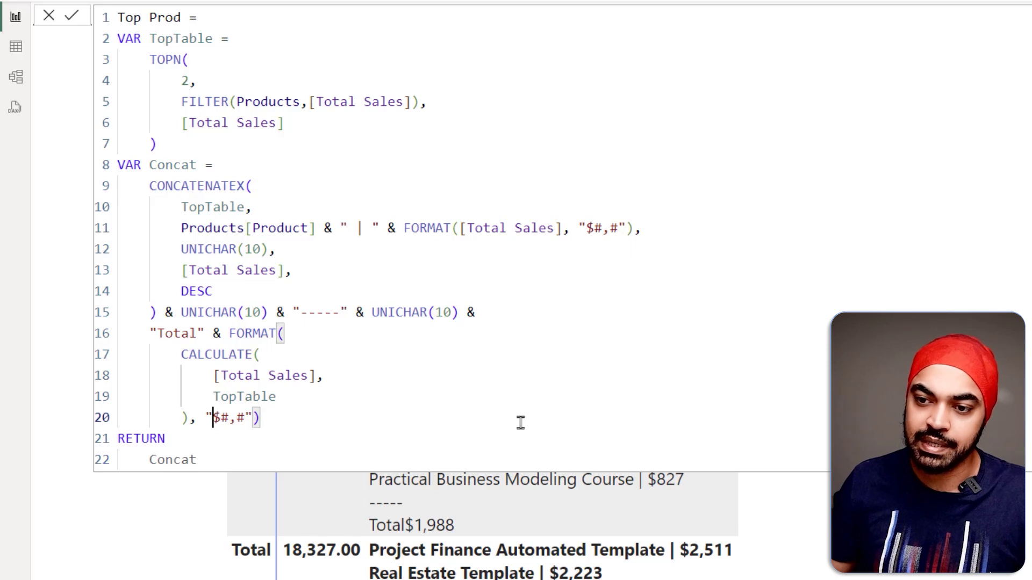
pyautogui.click(206, 337)
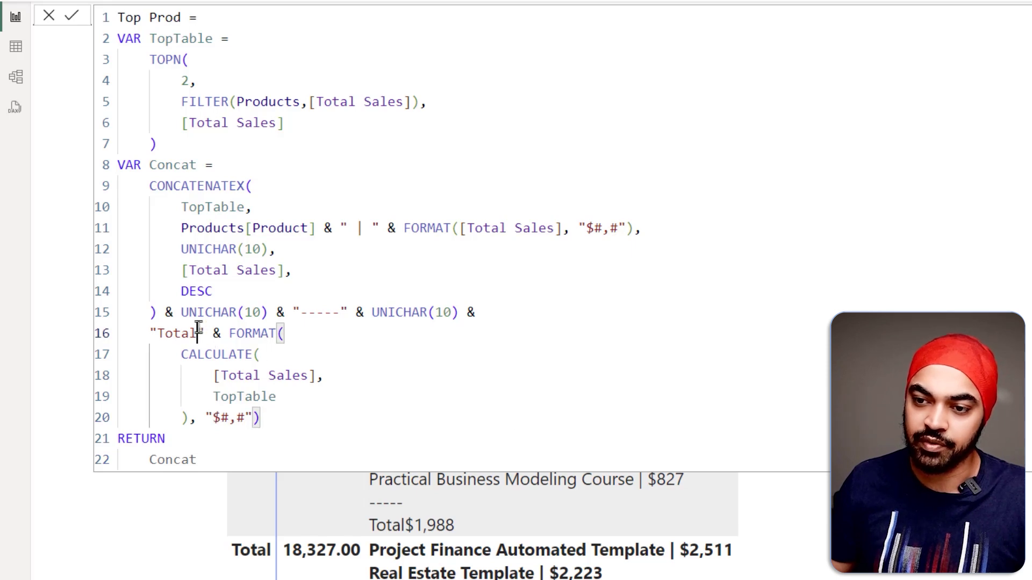
pyautogui.click(551, 399)
pyautogui.press('Return')
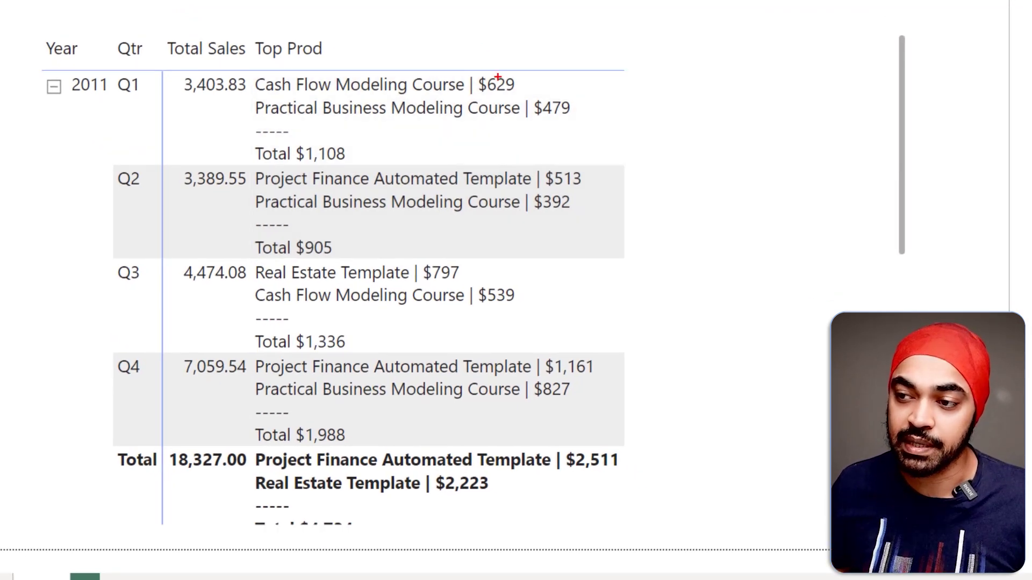
pyautogui.moveTo(255, 94); pyautogui.dragTo(360, 93)
pyautogui.moveTo(263, 121); pyautogui.dragTo(328, 117)
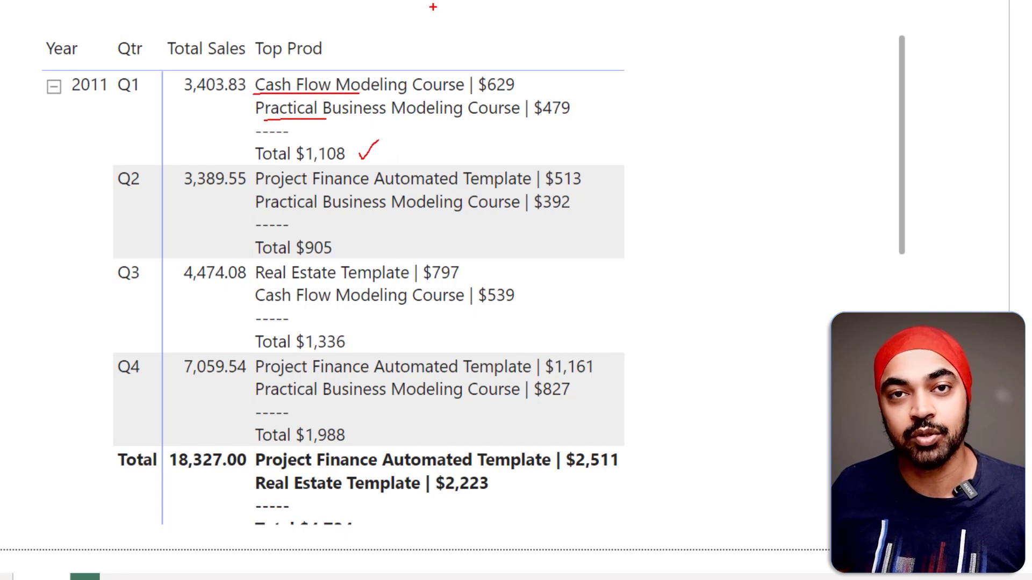
pyautogui.press('Escape')
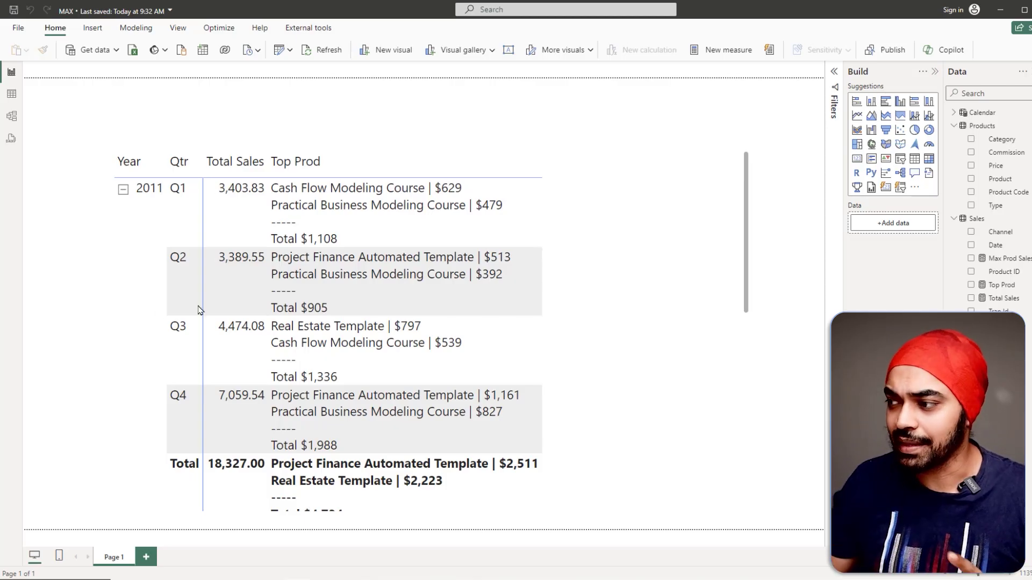
# - Reopen the Top Prod formula and examine the hard-coded 2 that sets the number of products in TOPN
pyautogui.click(1003, 285)
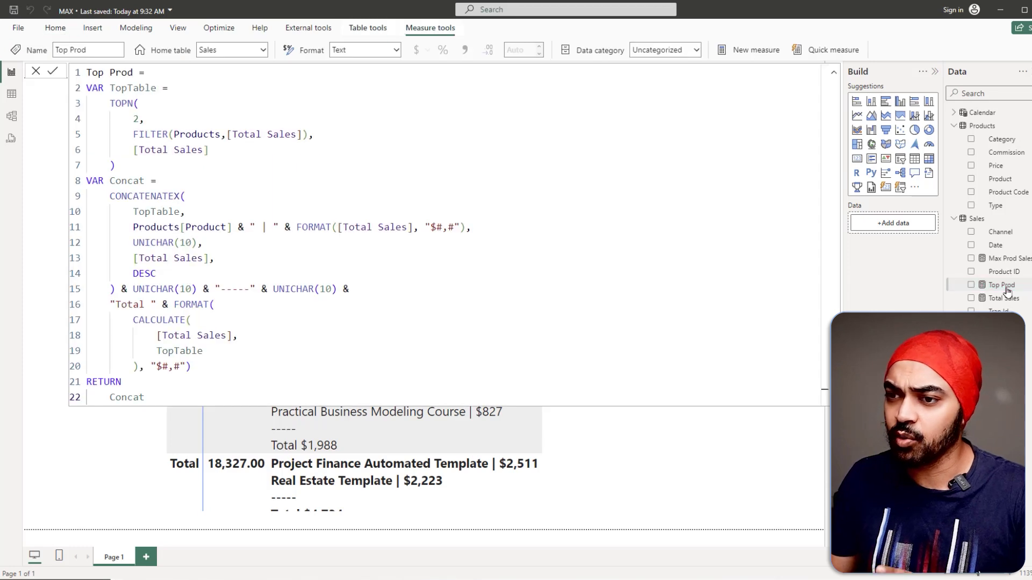
pyautogui.click(330, 257)
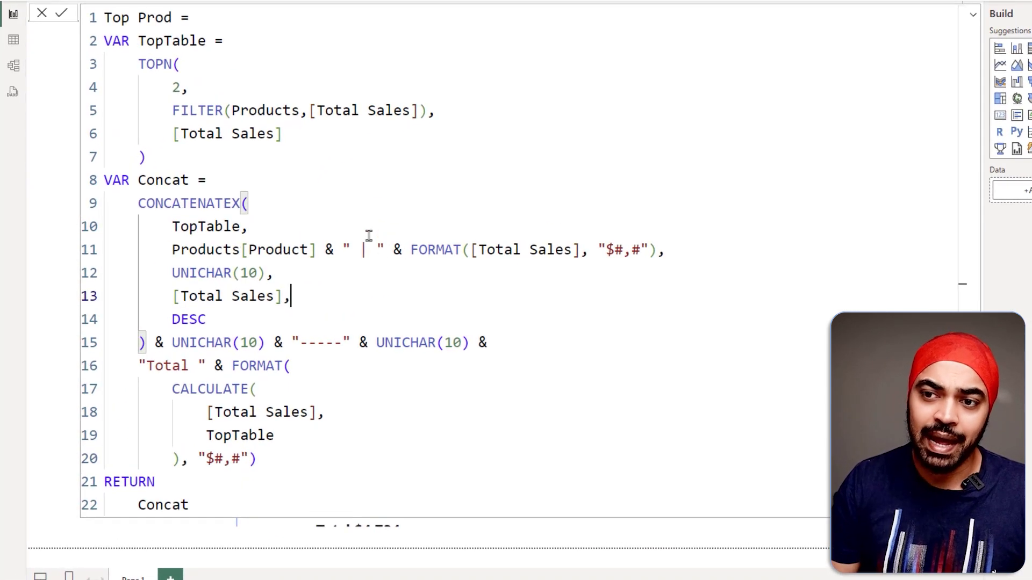
pyautogui.moveTo(159, 80); pyautogui.dragTo(198, 111)
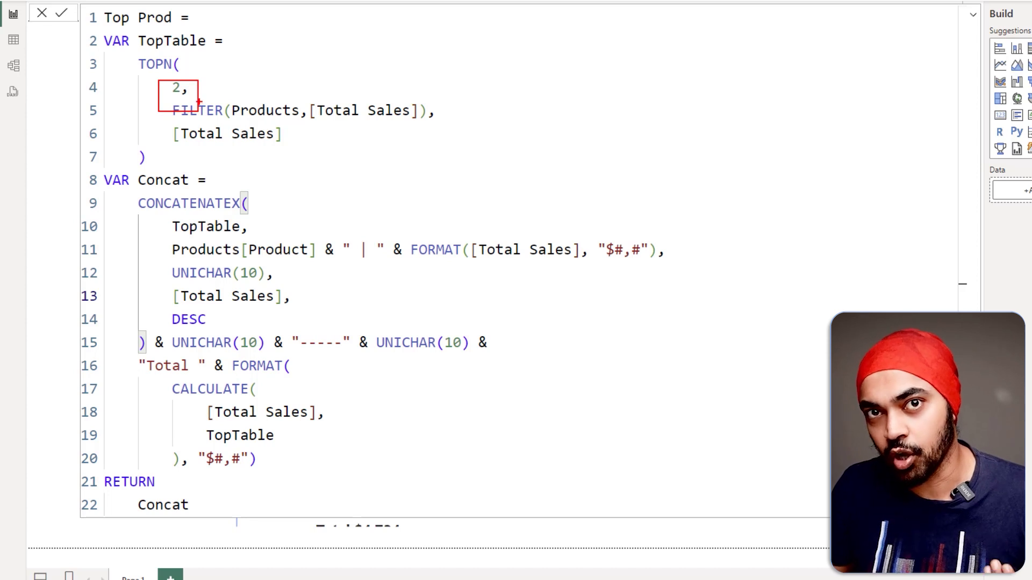
pyautogui.press('Escape')
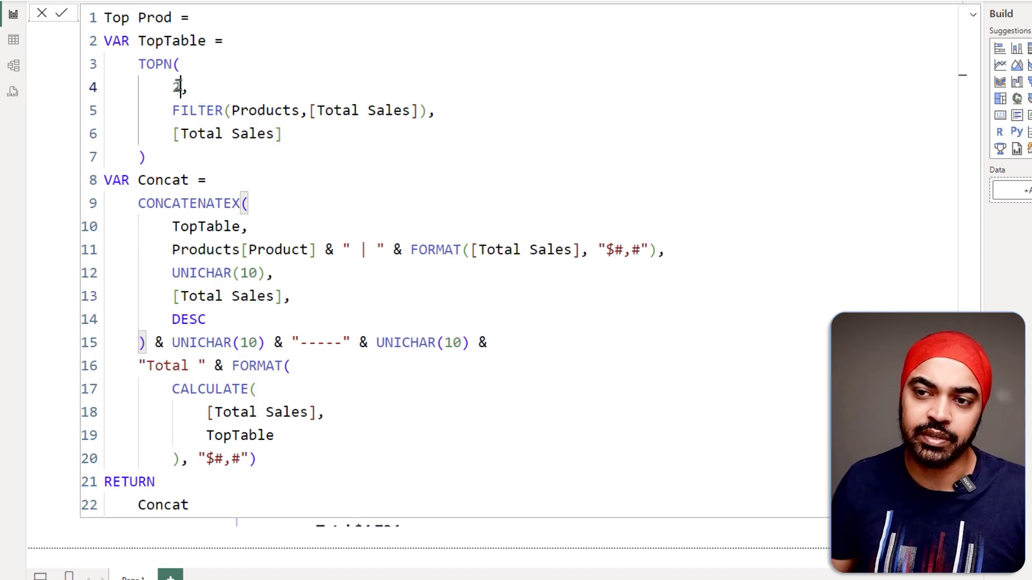
pyautogui.doubleClick(176, 87)
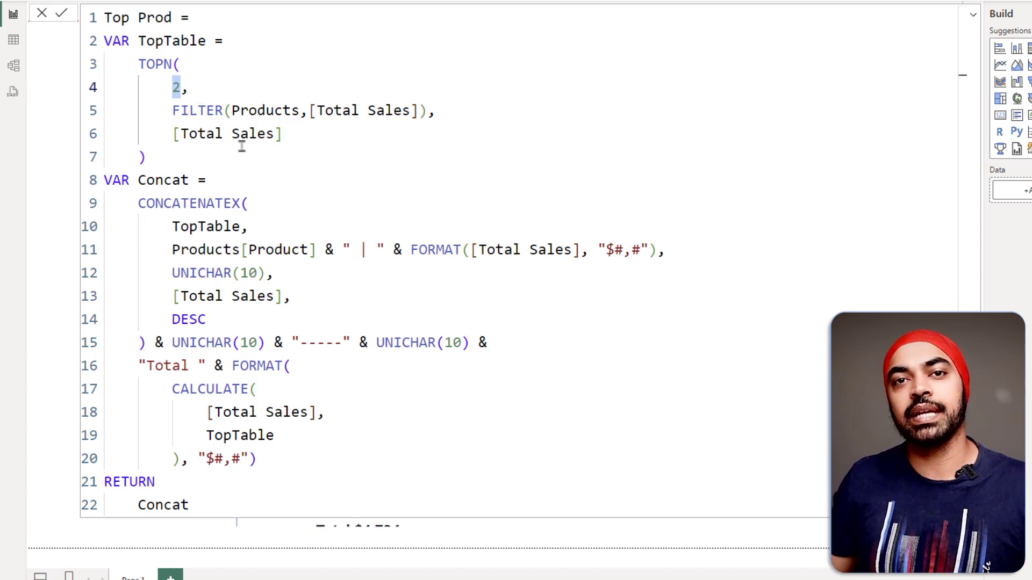
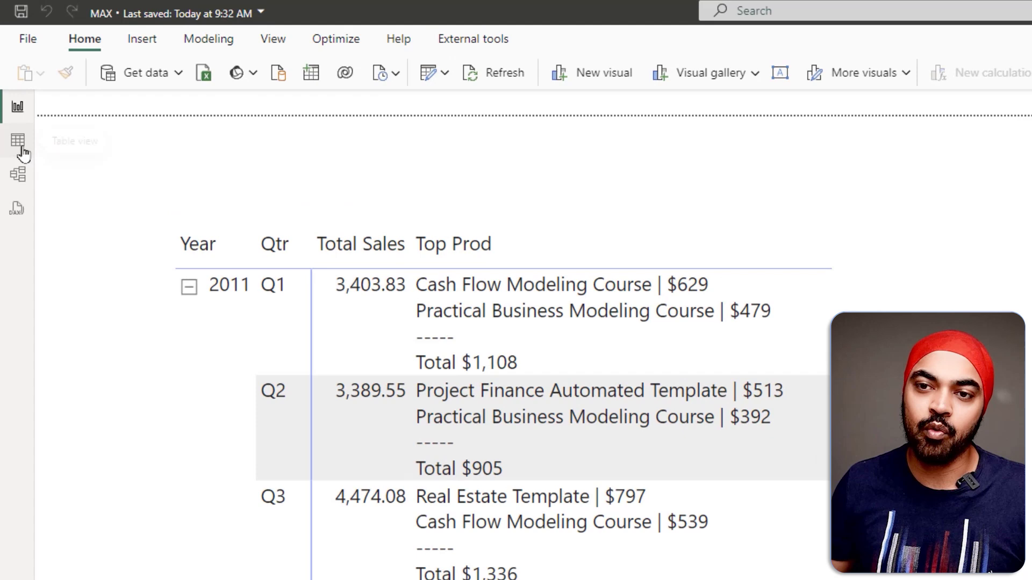
# - Create a calculated table with the formula Top Prod Values = {1,2,3,4,5} and check its Value column
pyautogui.click(14, 39)
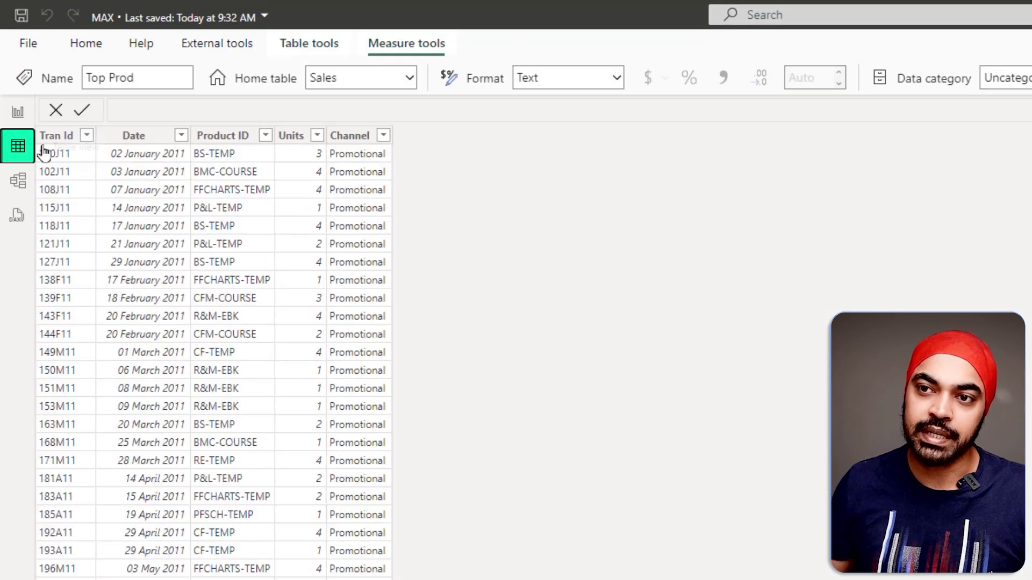
pyautogui.click(294, 47)
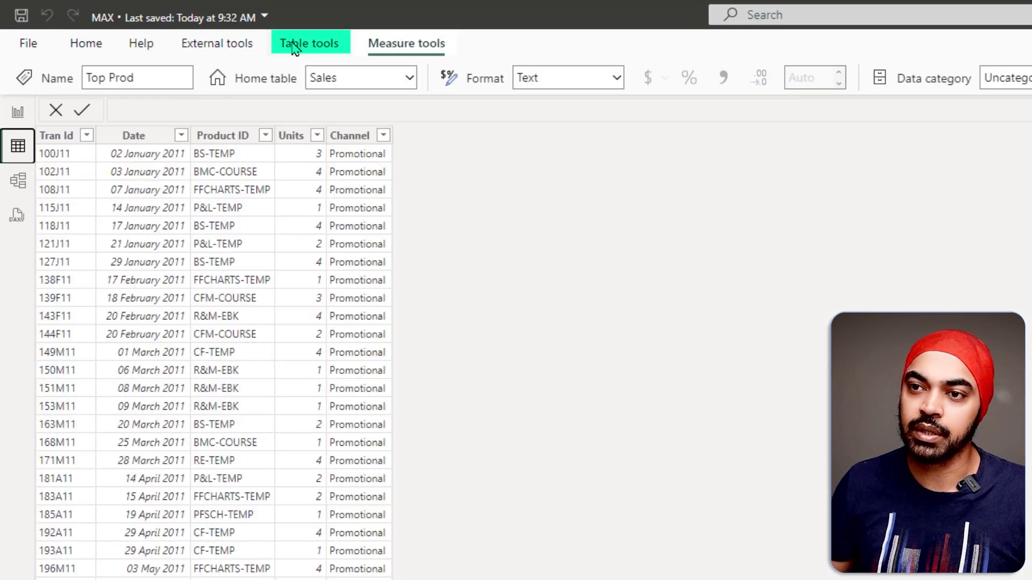
pyautogui.click(916, 79)
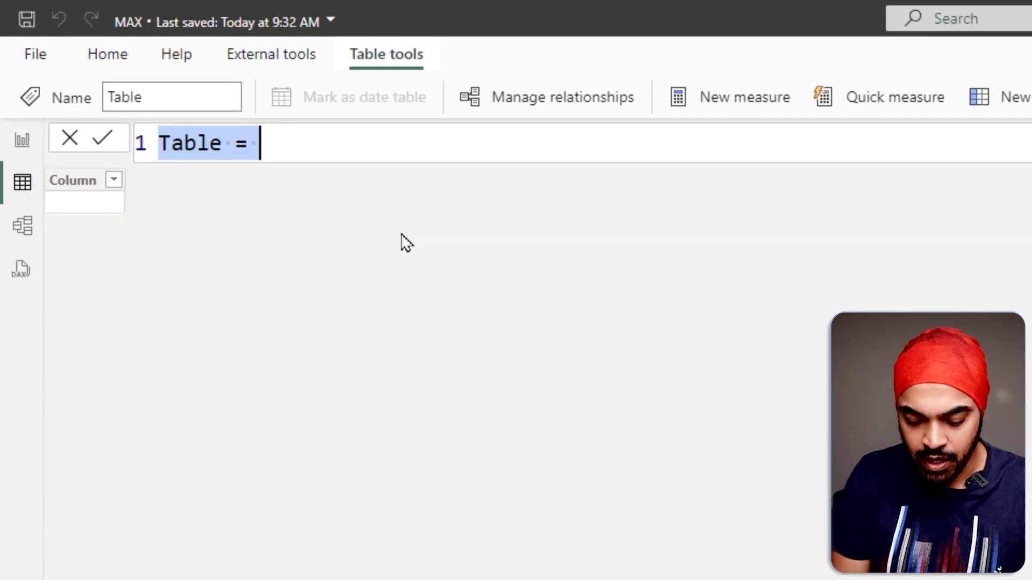
pyautogui.write('Top Prod ')
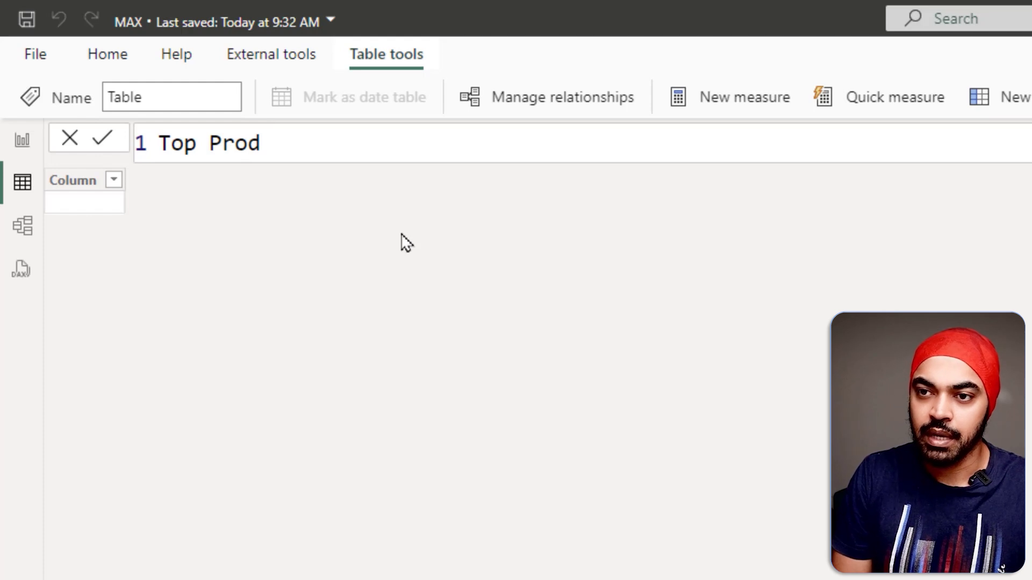
pyautogui.write('Values =')
pyautogui.hotkey('shift', 'Return')
pyautogui.write('{')
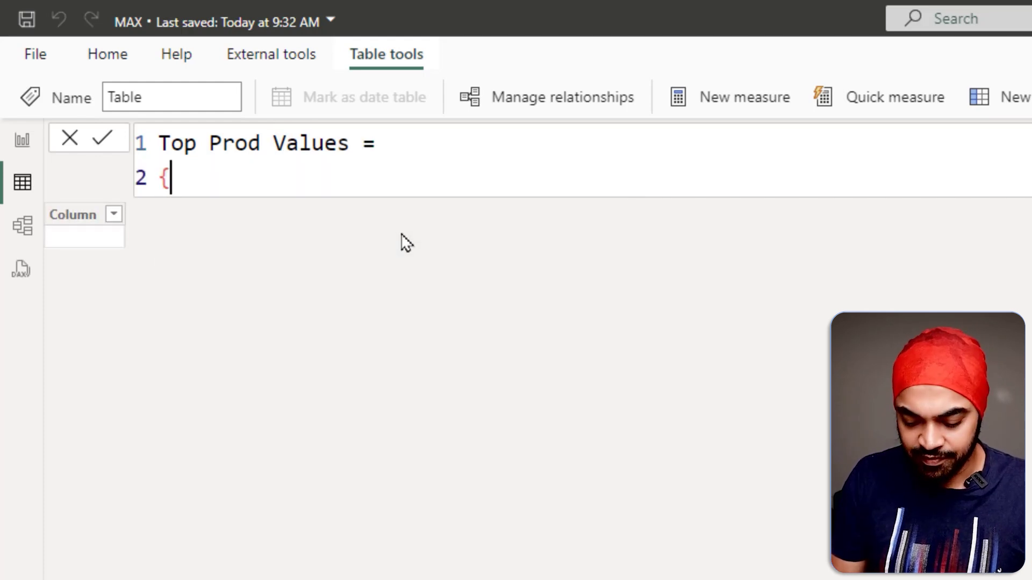
pyautogui.write('1,2,')
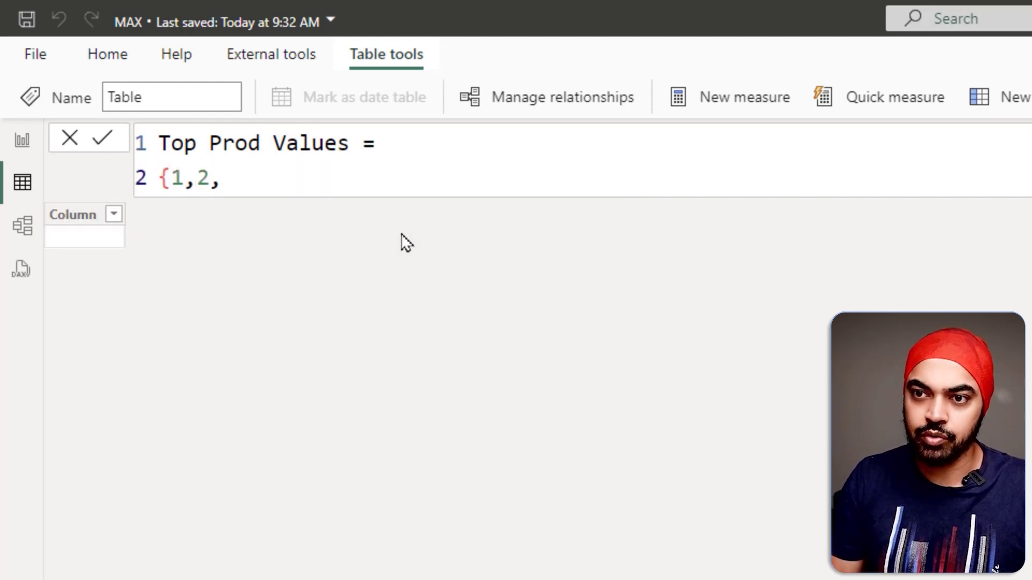
pyautogui.write('3,4,5}')
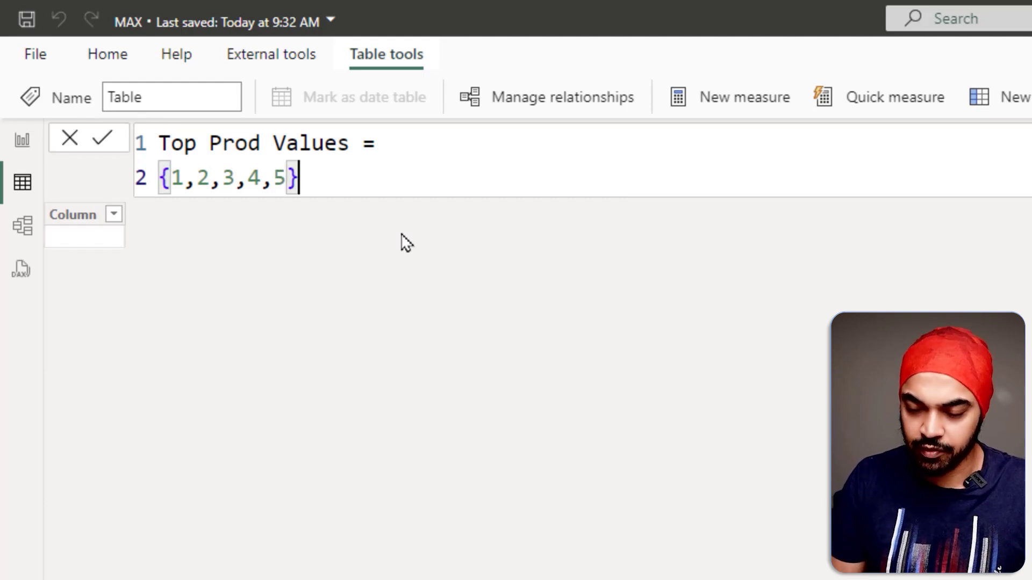
pyautogui.press('Return')
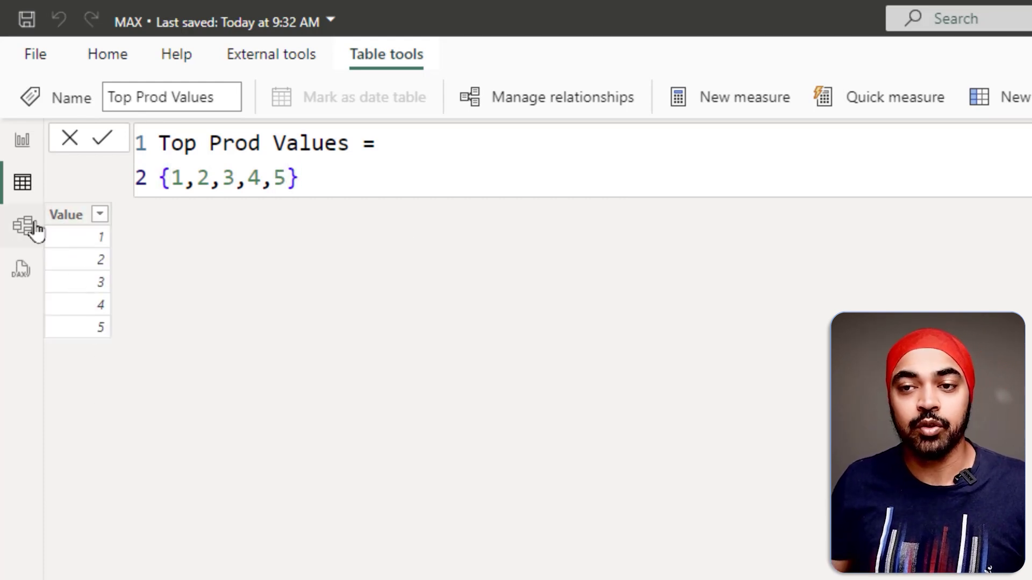
pyautogui.moveTo(39, 198); pyautogui.dragTo(149, 347)
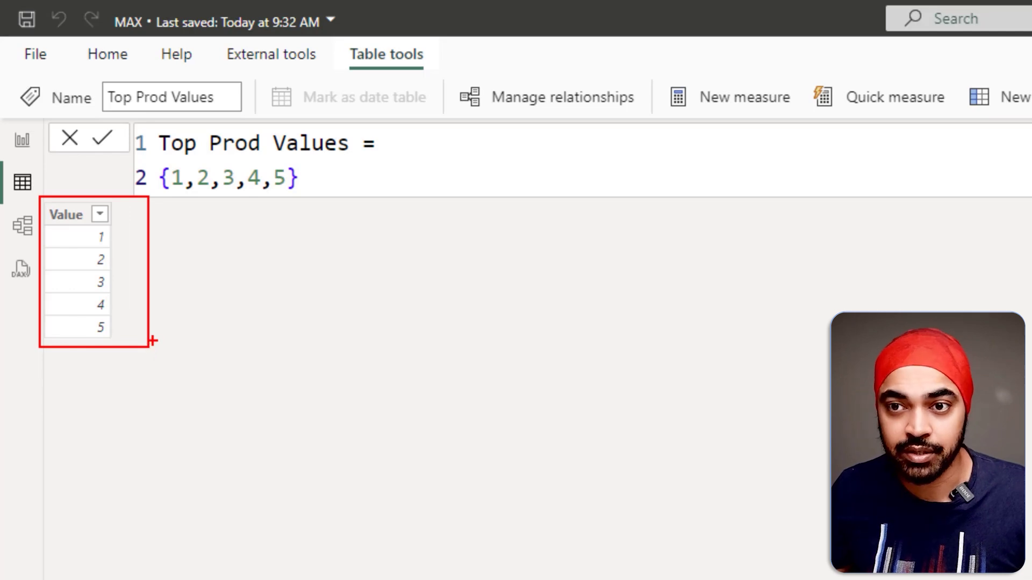
# - Add a slicer to the report page using the Value field of the Top Prod Values table
pyautogui.click(20, 142)
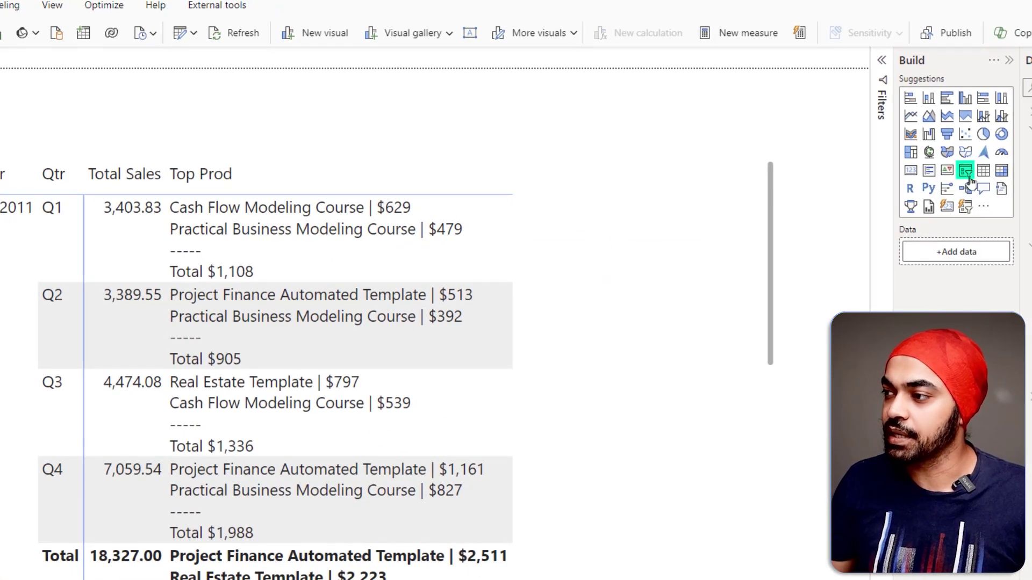
pyautogui.click(967, 178)
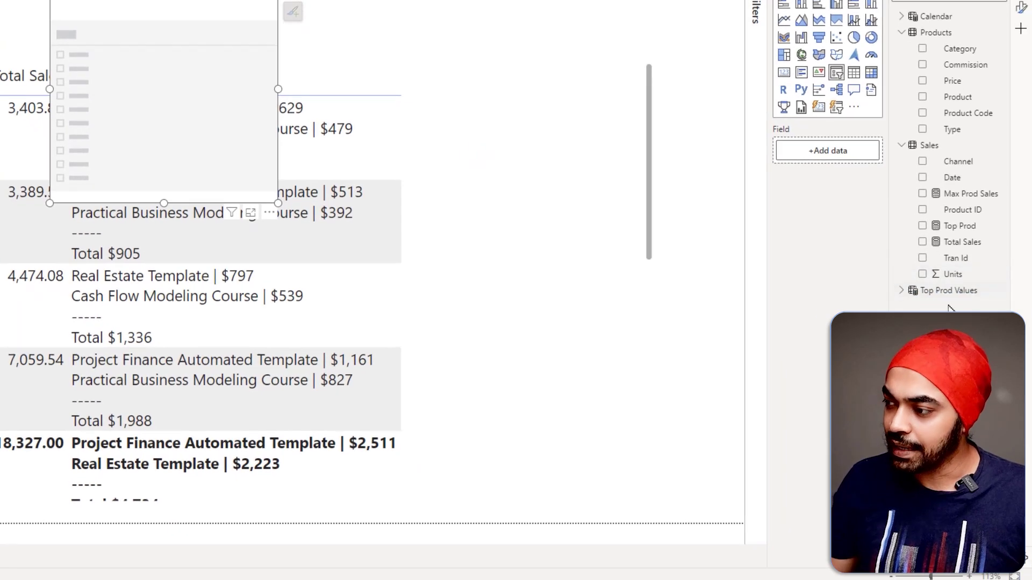
pyautogui.click(901, 291)
pyautogui.moveTo(949, 305); pyautogui.dragTo(185, 112)
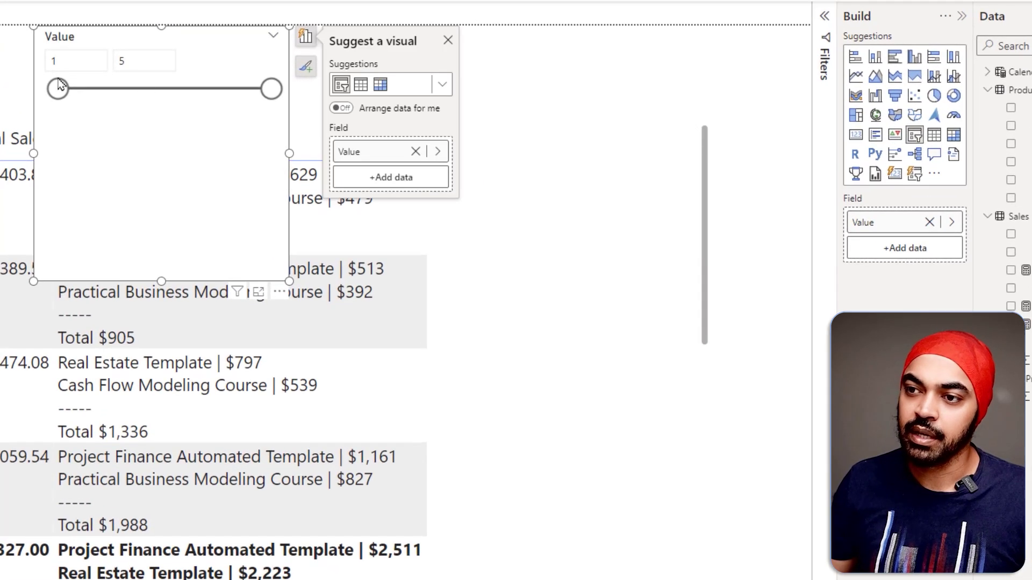
pyautogui.click(129, 67)
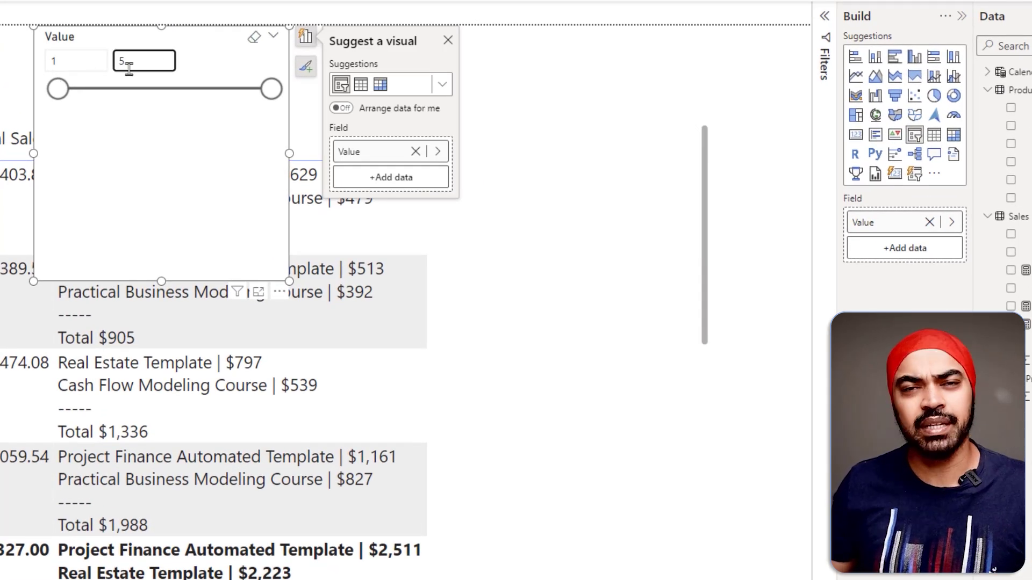
# - Move the Value slicer into the empty space beside the Top Prod column and set its style to Dropdown
pyautogui.click(201, 182)
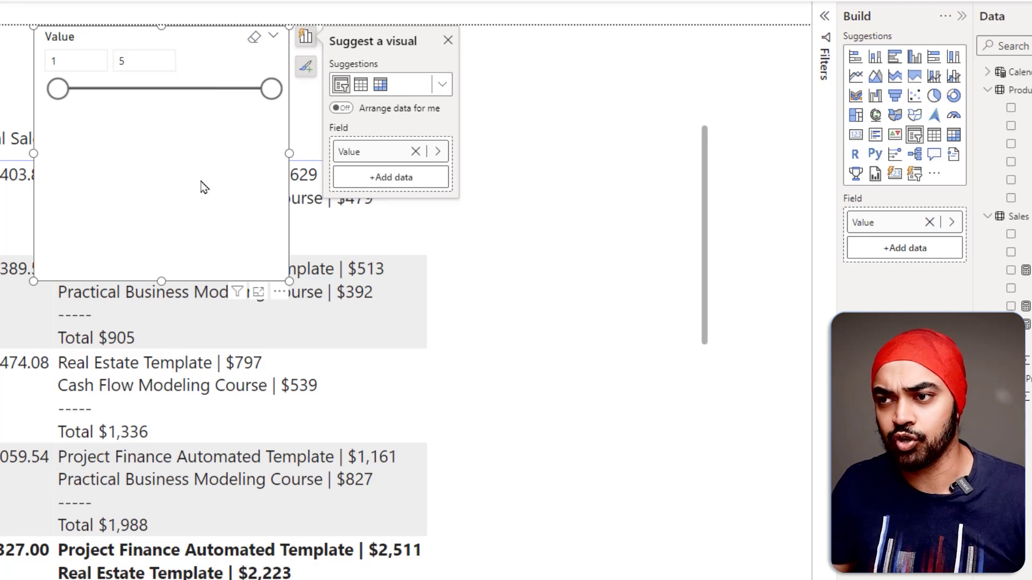
pyautogui.moveTo(201, 180); pyautogui.dragTo(574, 201)
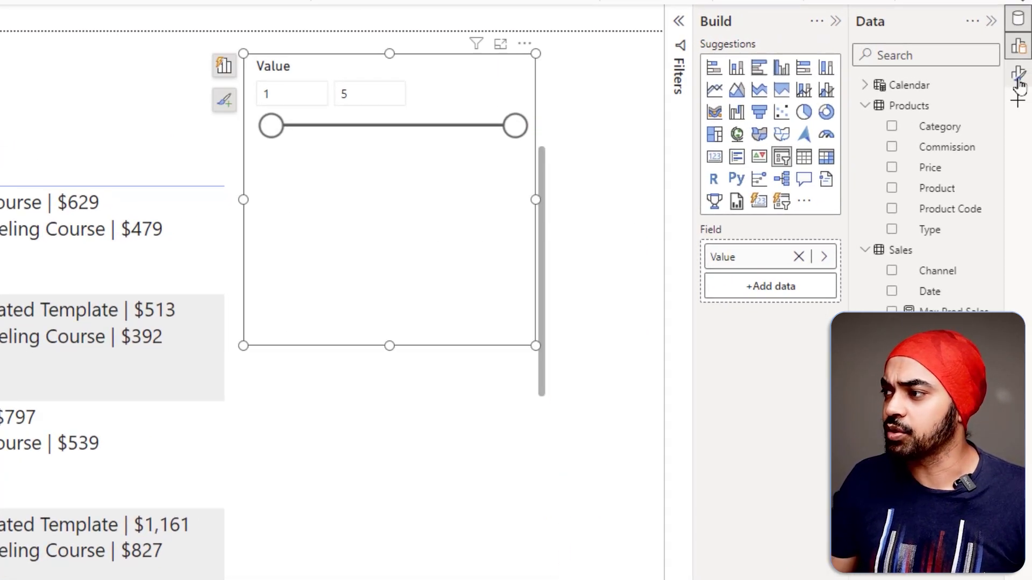
pyautogui.click(1018, 78)
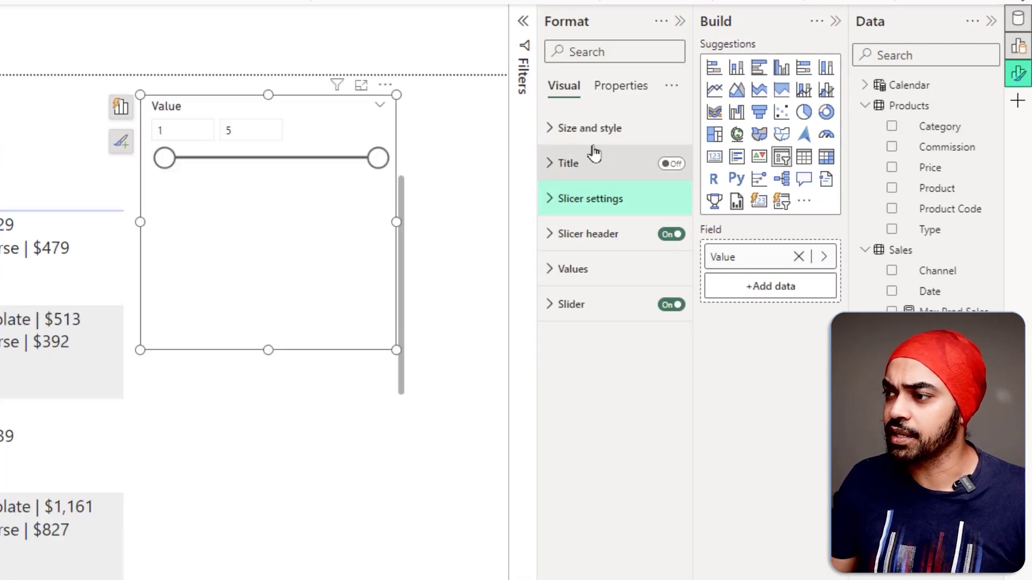
pyautogui.click(601, 200)
pyautogui.click(604, 282)
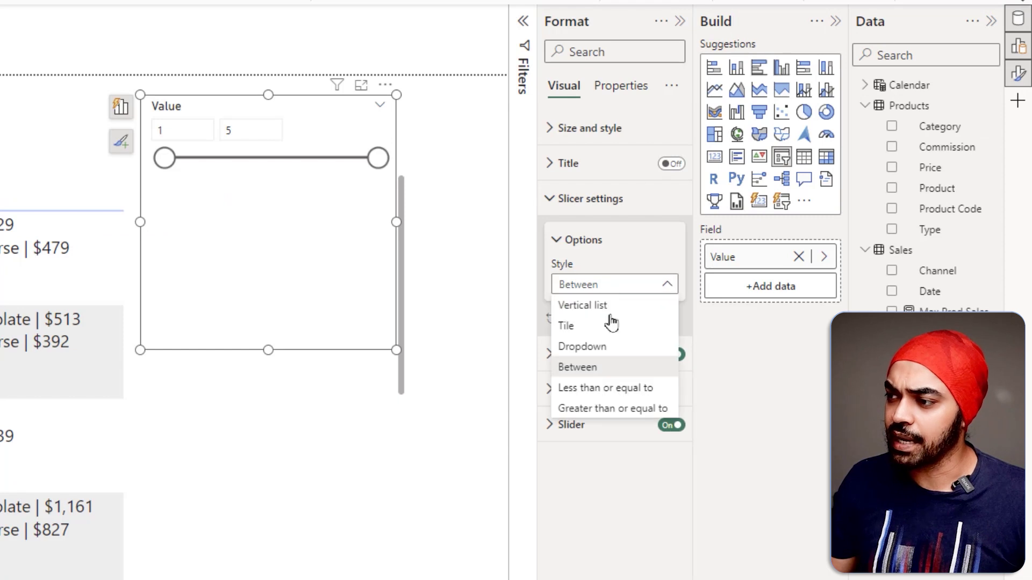
pyautogui.click(605, 347)
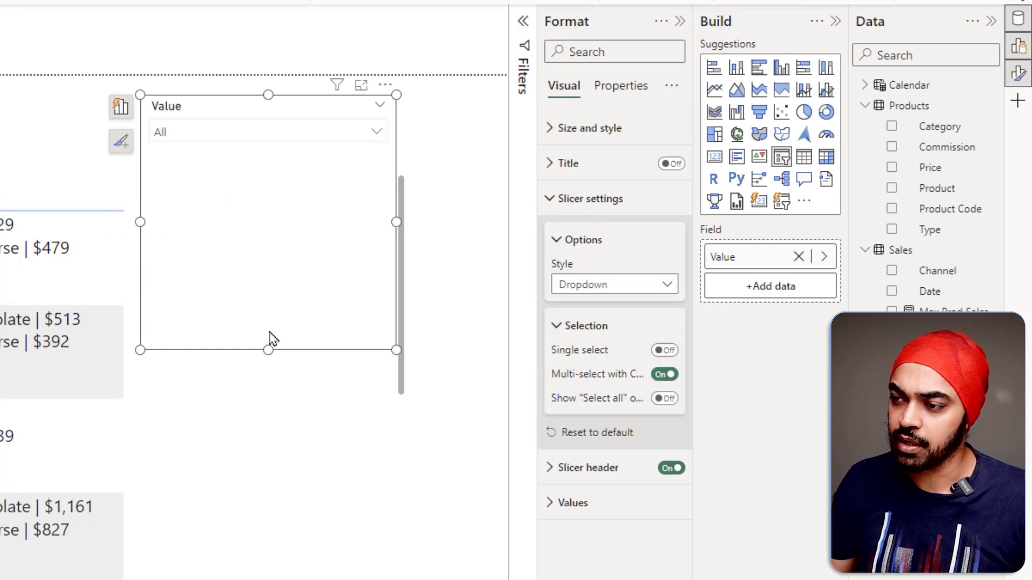
# - Change the slicer's style to Tile and reduce its height to a thin strip with just the row of number tiles
pyautogui.moveTo(268, 348); pyautogui.dragTo(279, 152)
pyautogui.click(634, 285)
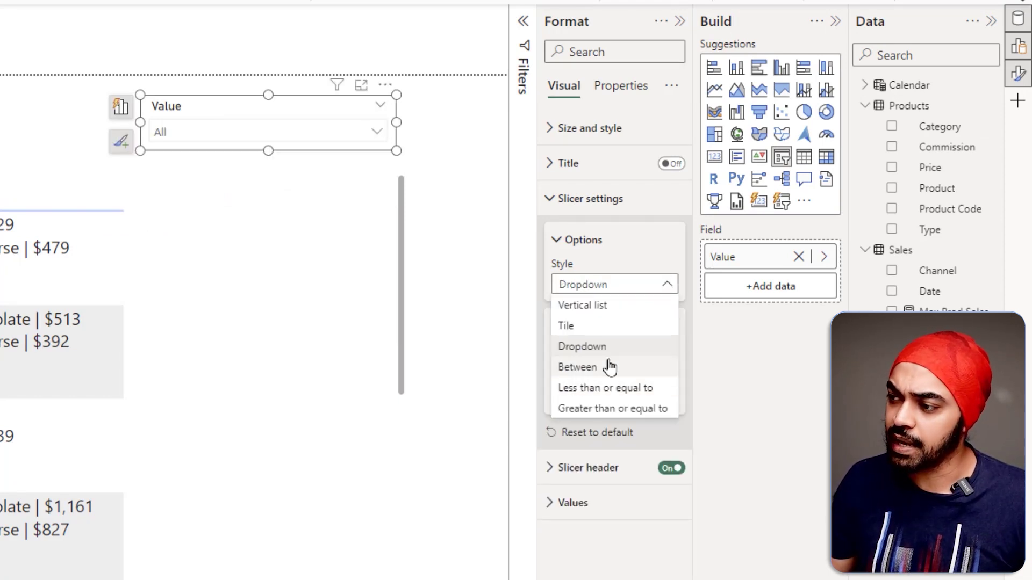
pyautogui.click(603, 325)
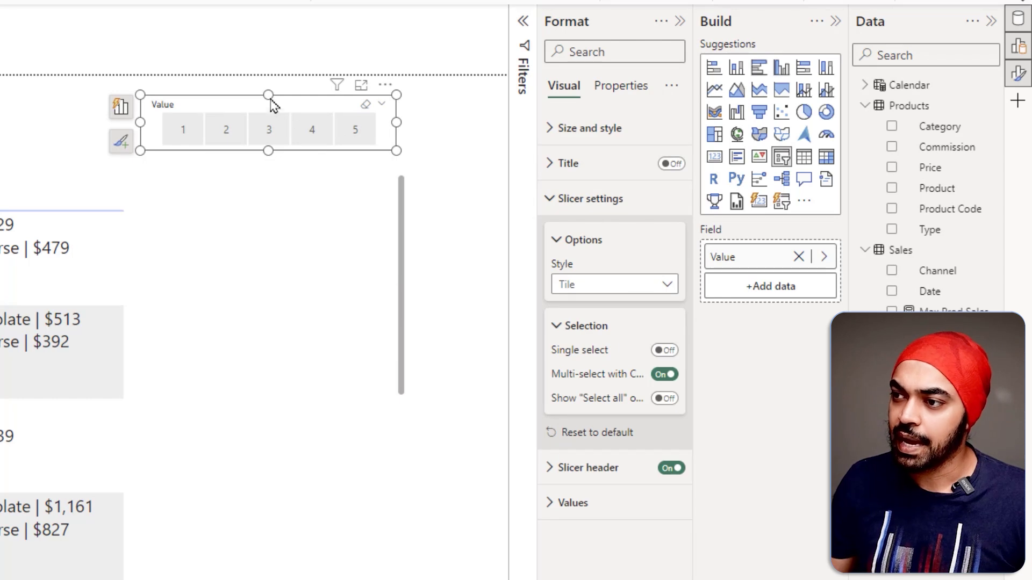
pyautogui.click(269, 115)
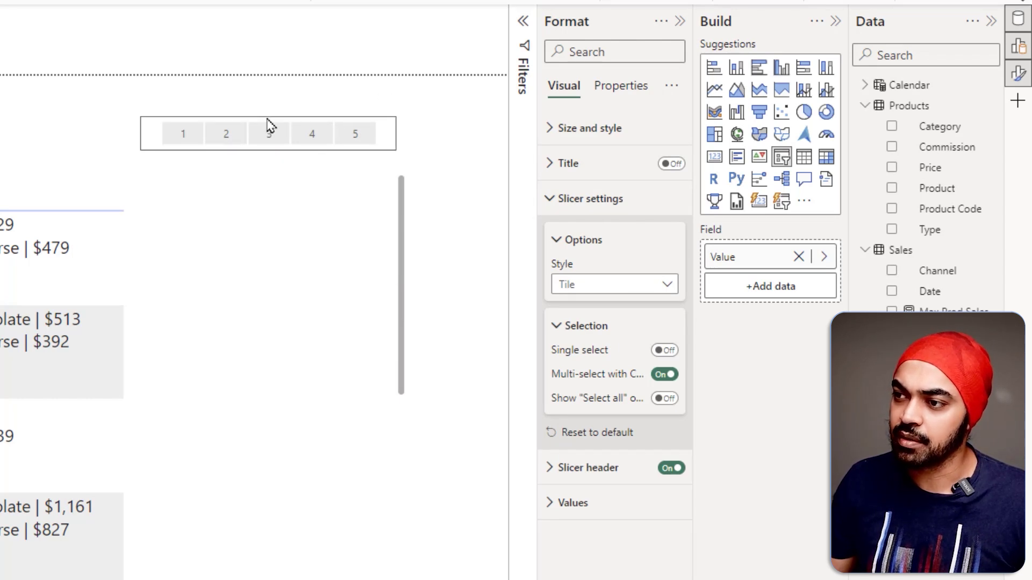
pyautogui.click(437, 115)
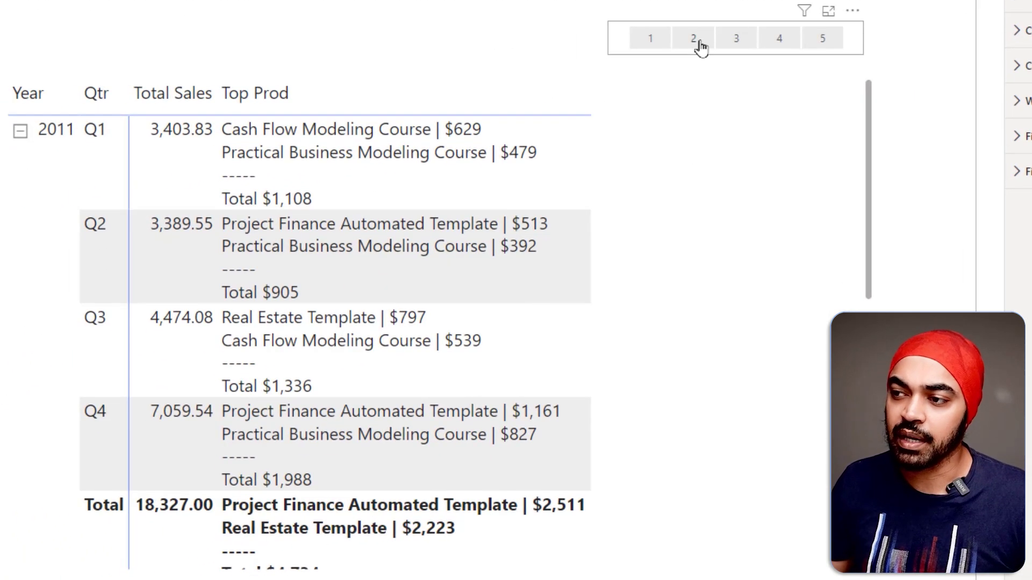
# - Select 2, 3 and 4 in the slicer in turn and check whether the matrix's Top Prod column responds
pyautogui.click(711, 42)
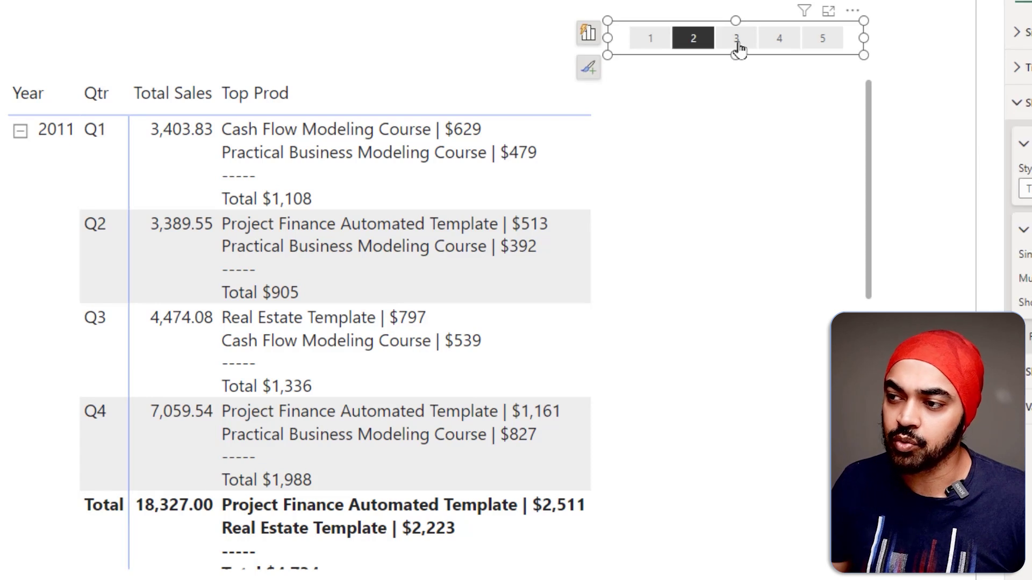
pyautogui.click(738, 43)
pyautogui.click(784, 46)
pyautogui.click(890, 47)
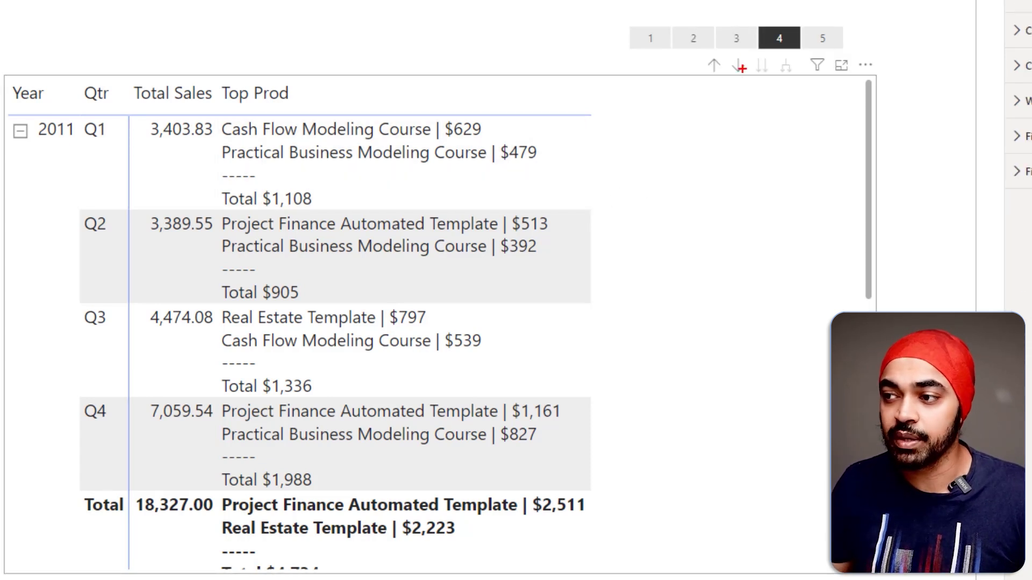
pyautogui.moveTo(756, 5)
pyautogui.mouseDown()
pyautogui.moveTo(800, 69)
pyautogui.moveTo(569, 134)
pyautogui.mouseUp()
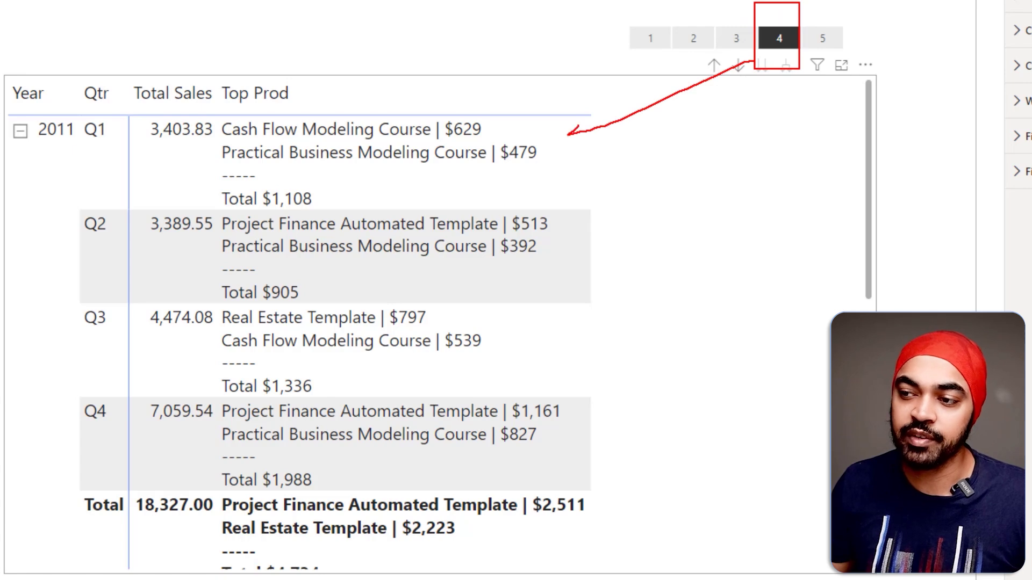
pyautogui.press('Escape')
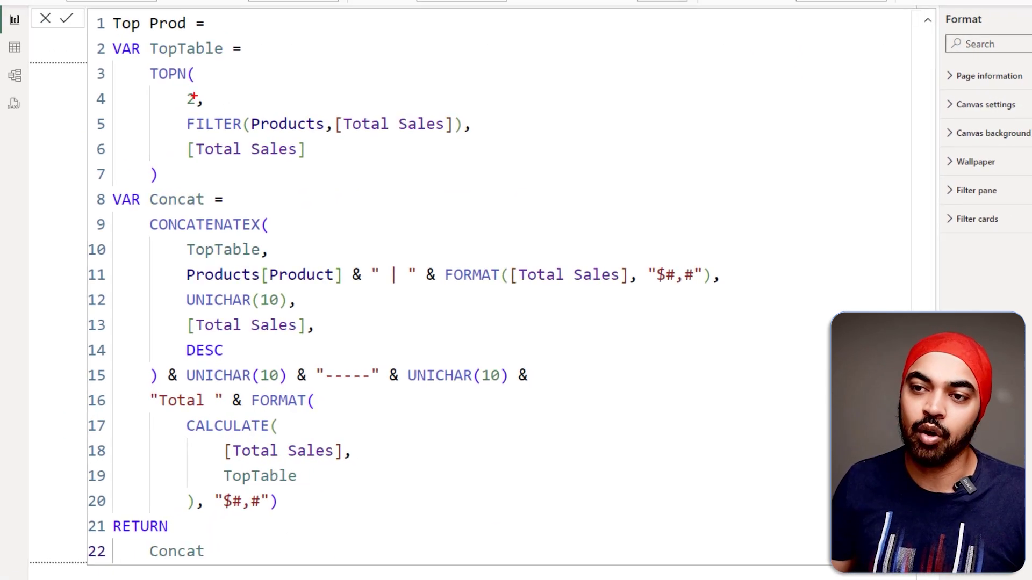
# - Examine the fixed 2 in the Top Prod formula as the place where the slicer's selected number should feed in
pyautogui.moveTo(180, 90); pyautogui.dragTo(206, 114)
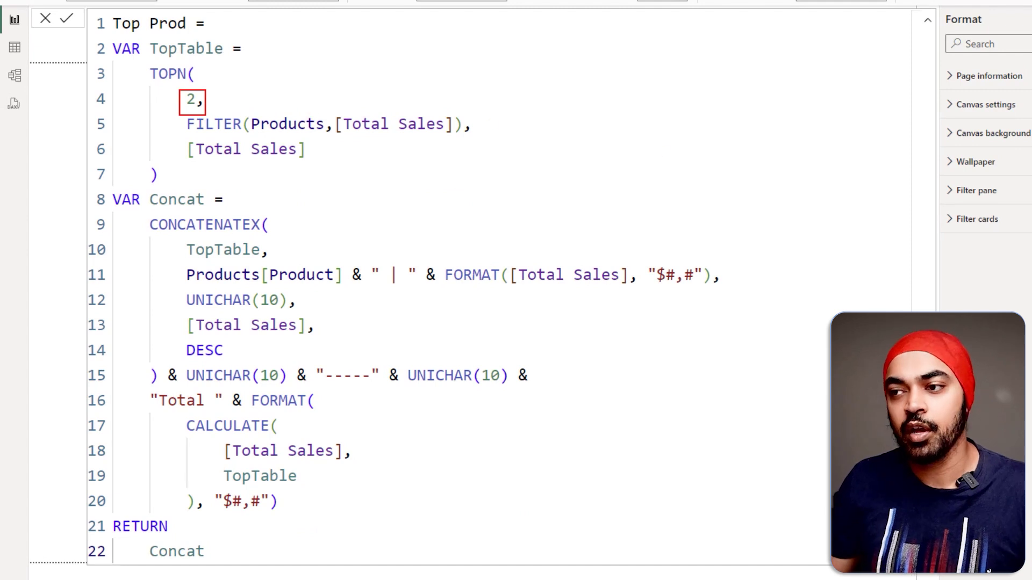
pyautogui.moveTo(600, 87); pyautogui.dragTo(822, 141)
pyautogui.moveTo(741, 118)
pyautogui.mouseDown()
pyautogui.moveTo(766, 89)
pyautogui.moveTo(542, 69)
pyautogui.moveTo(175, 93)
pyautogui.mouseUp()
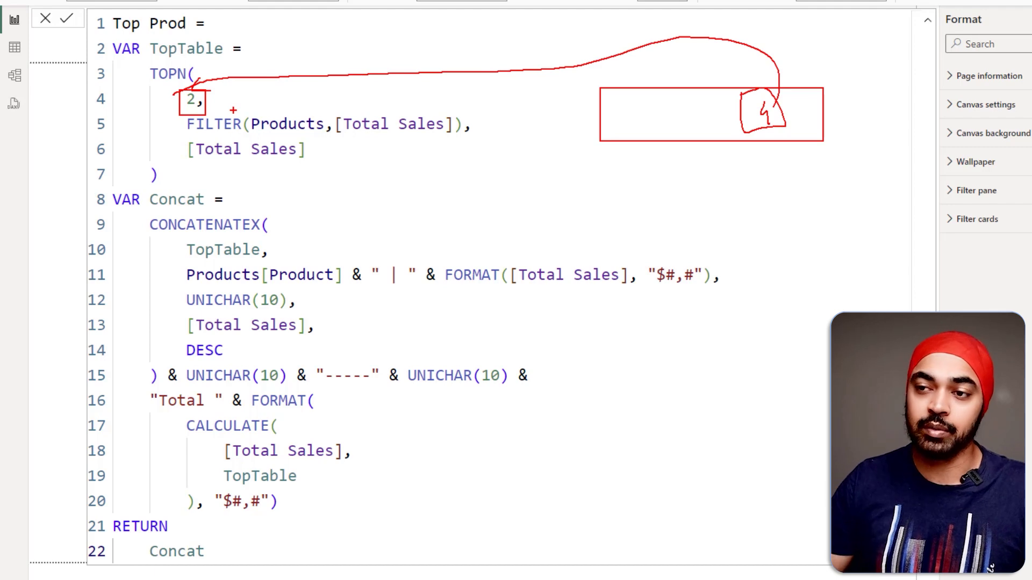
pyautogui.press('Escape')
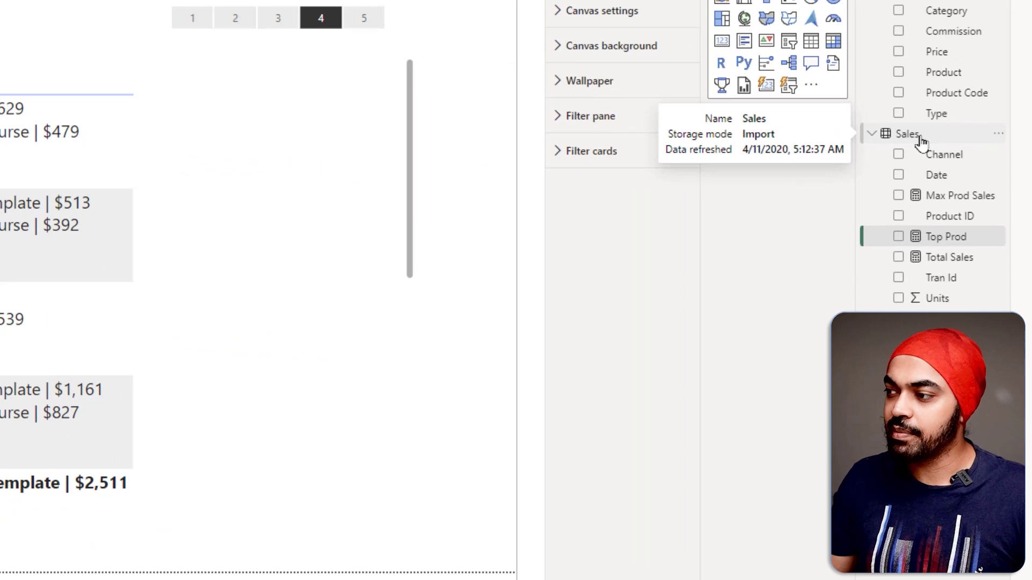
# - Create a measure in the Sales table with the formula Top Value Selected = SELECTEDVALUE('Top Prod Values'[Value])
pyautogui.rightClick(881, 132)
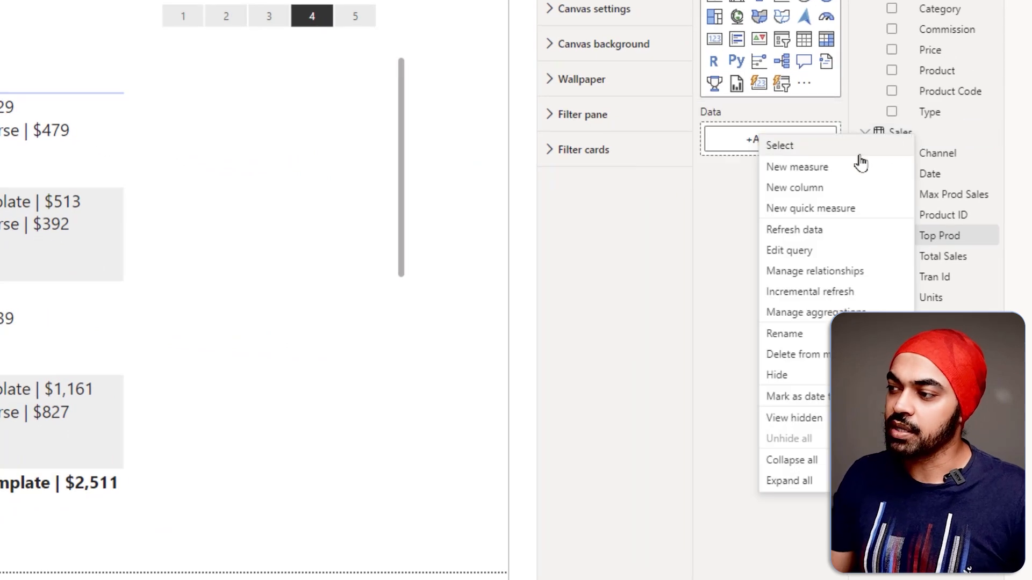
pyautogui.click(857, 167)
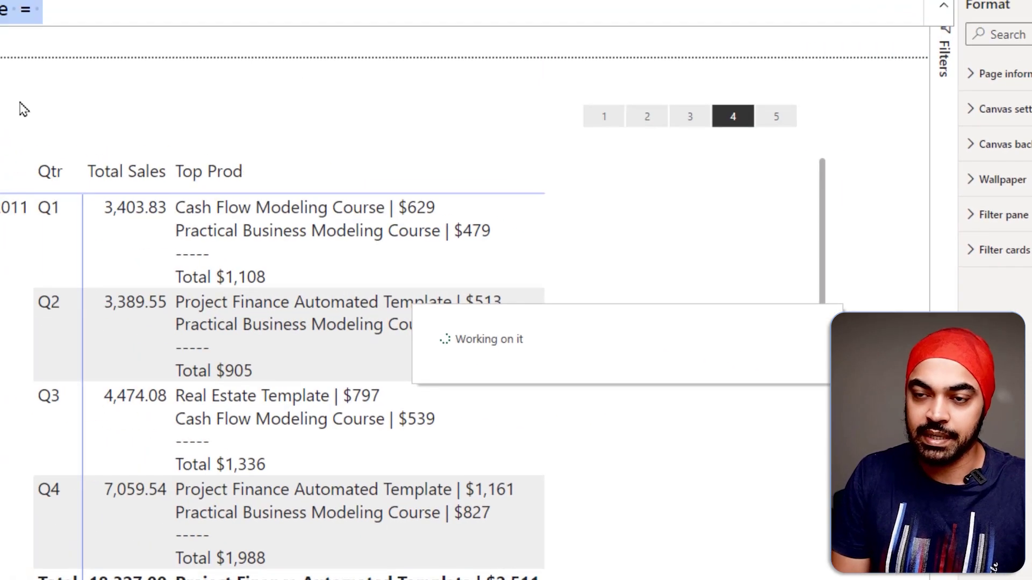
pyautogui.write('Top Value Selected = sel')
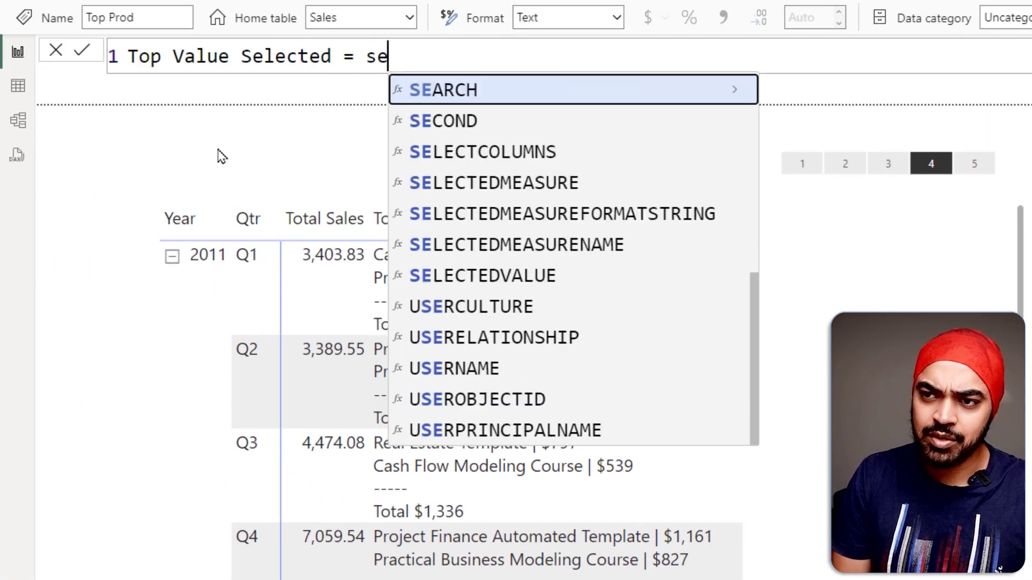
pyautogui.press('Down')
pyautogui.press('Down')
pyautogui.press('Down')
pyautogui.press('Down')
pyautogui.press('Tab')
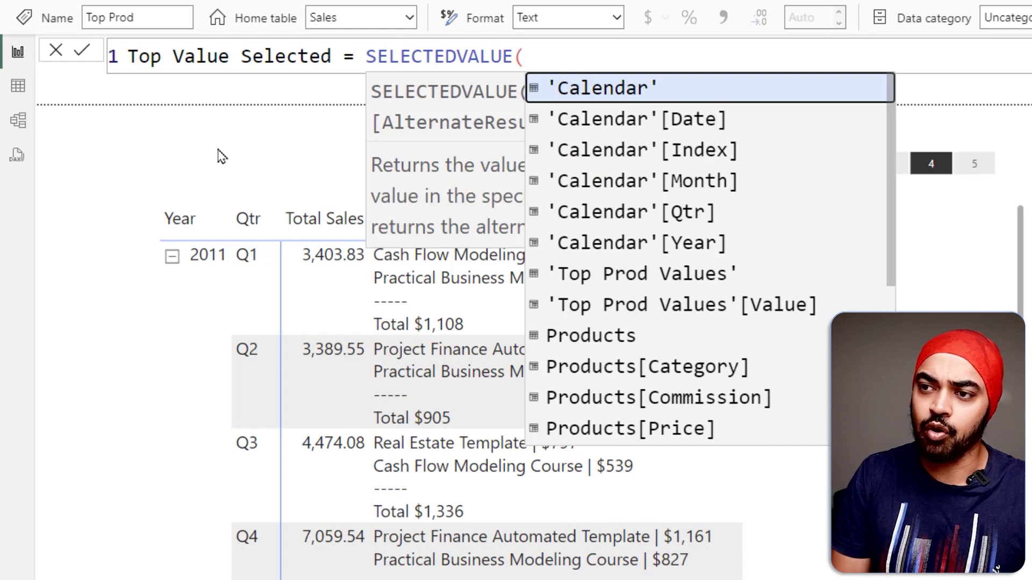
pyautogui.write('valu')
pyautogui.press('Tab')
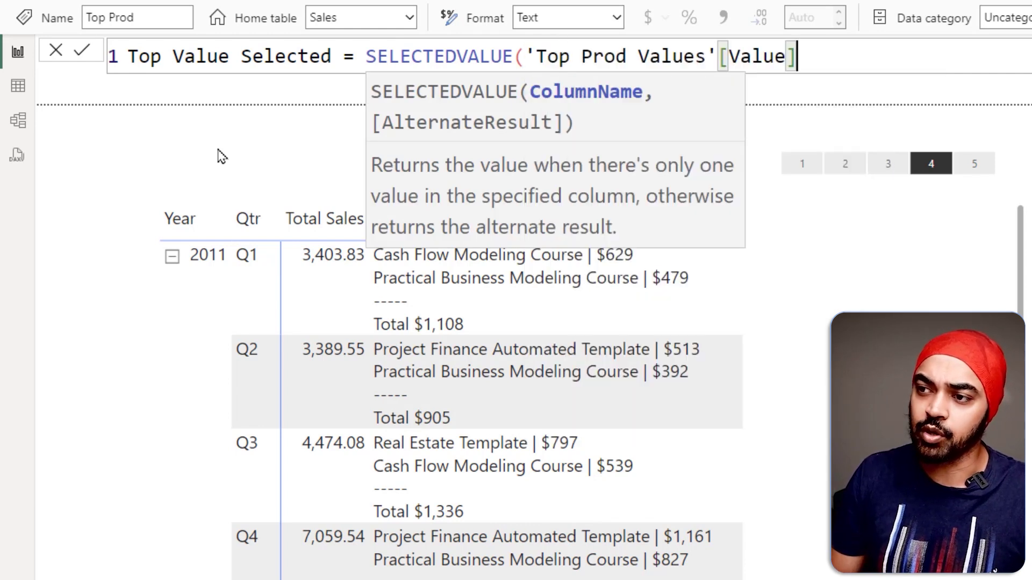
pyautogui.write(')')
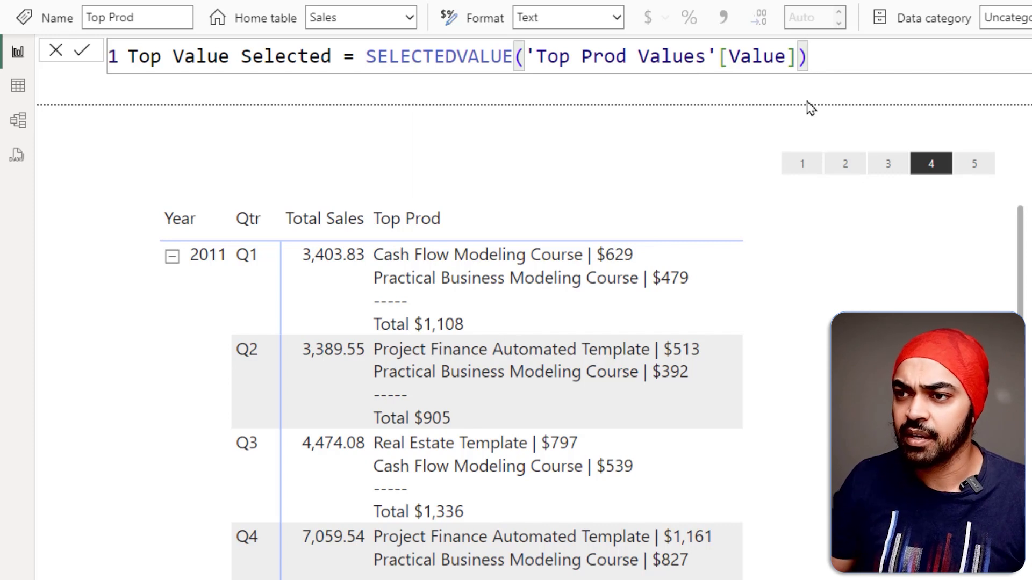
pyautogui.press('Return')
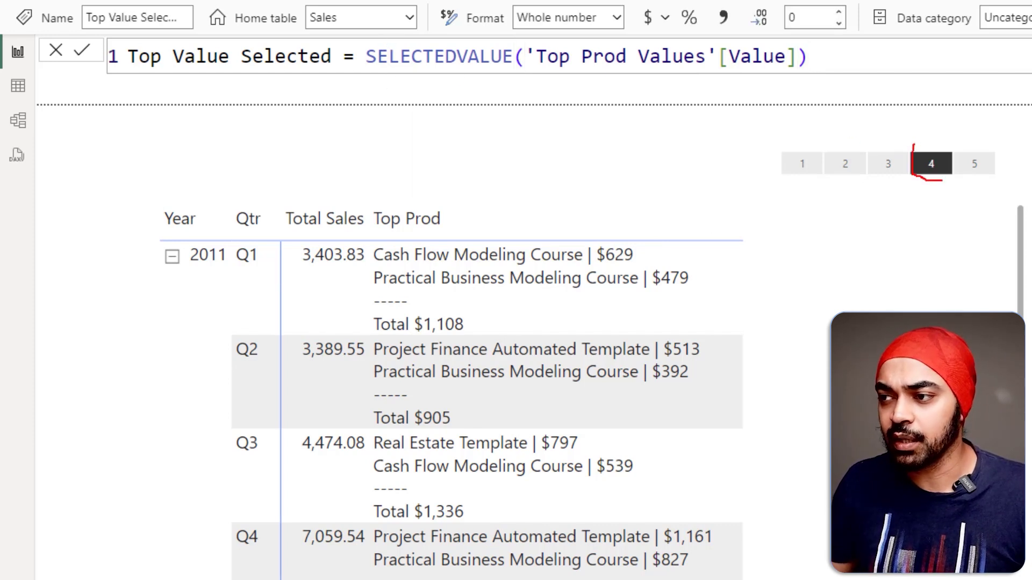
# - Select both 3 and 4 in the slicer to set up a multiple-selection case
pyautogui.press('Escape')
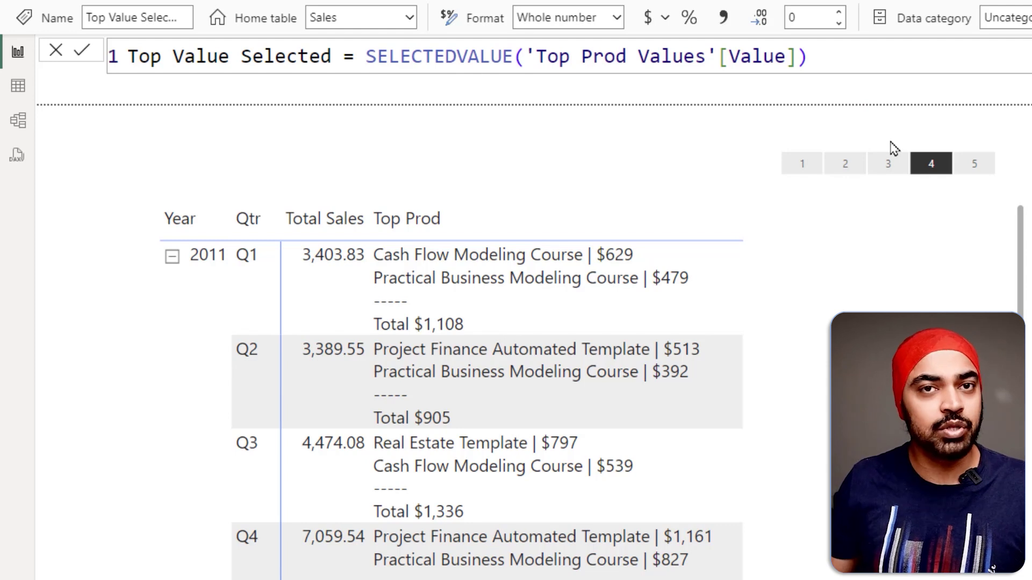
pyautogui.click(914, 178)
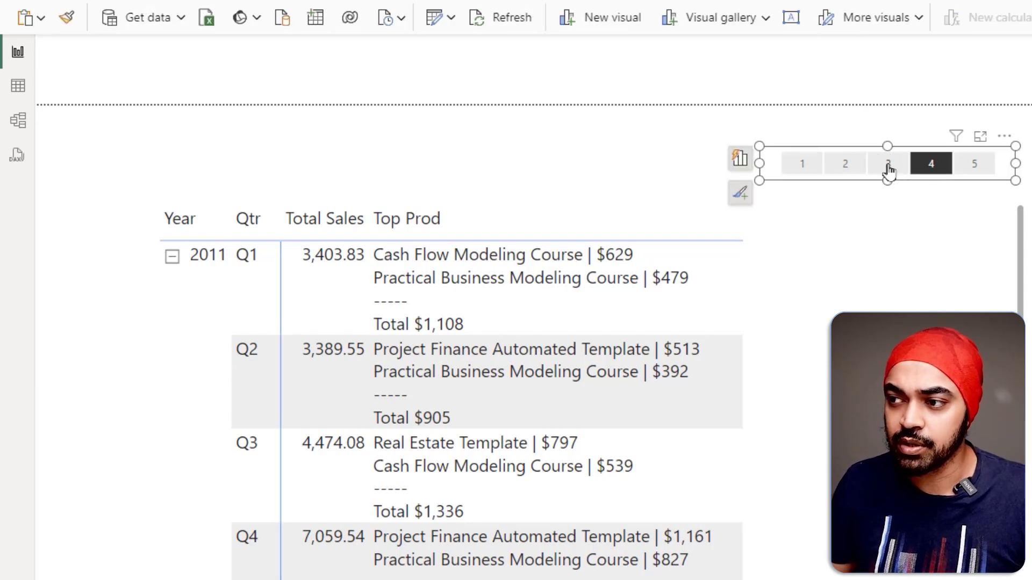
pyautogui.moveTo(862, 137); pyautogui.dragTo(952, 187)
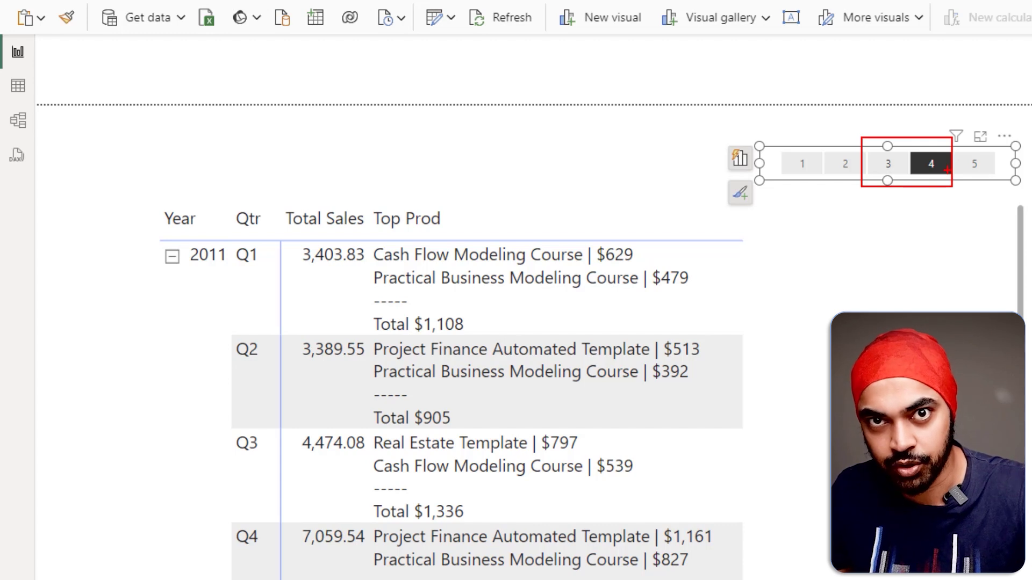
pyautogui.press('Escape')
pyautogui.keyDown('ctrl'); pyautogui.click(888, 164); pyautogui.keyUp('ctrl')
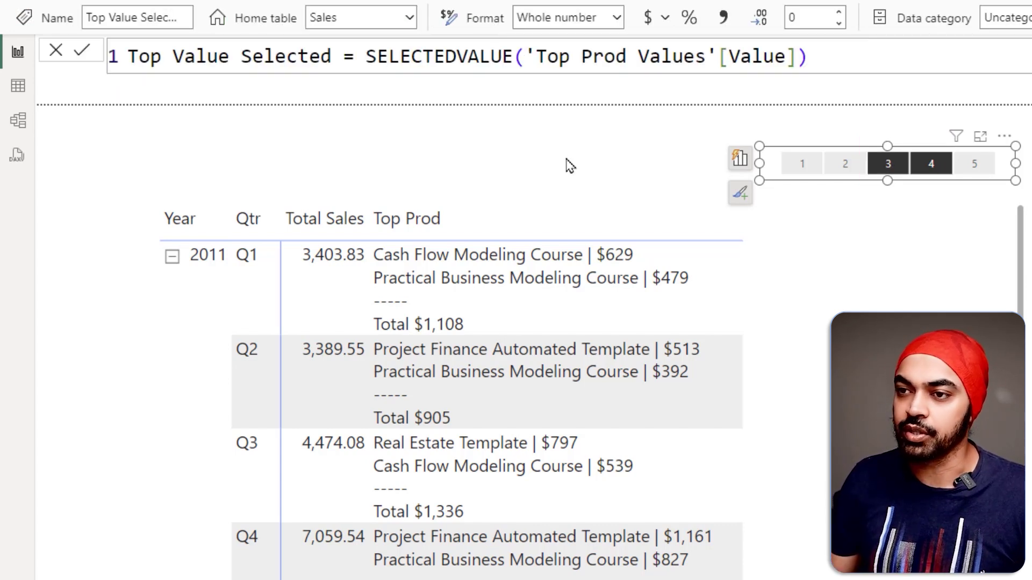
pyautogui.keyDown('ctrl'); pyautogui.click(930, 164); pyautogui.keyUp('ctrl')
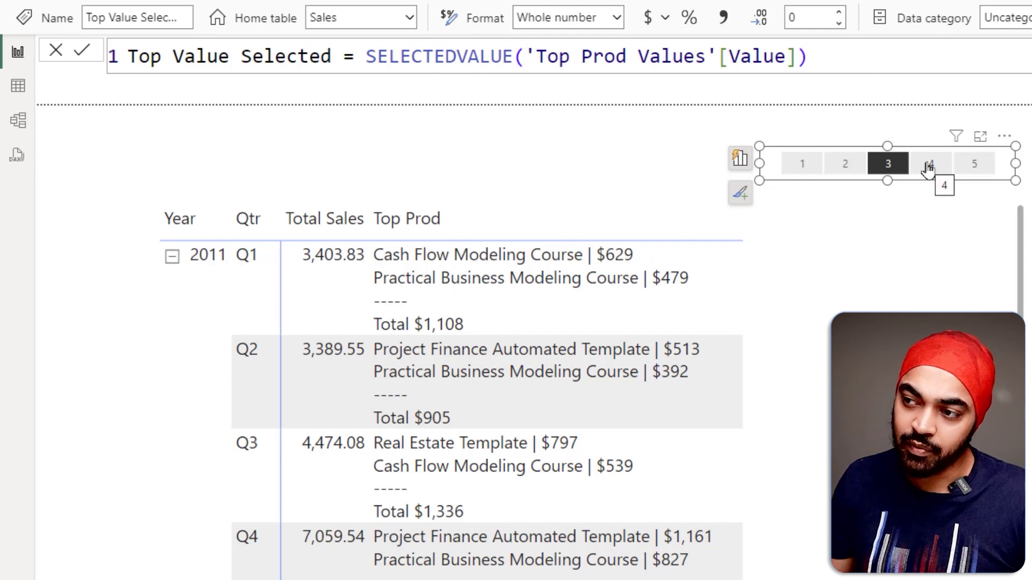
pyautogui.keyDown('ctrl'); pyautogui.click(929, 164); pyautogui.keyUp('ctrl')
# - Add 1 as the alternate result of SELECTEDVALUE in the Top Value Selected measure and commit the formula
pyautogui.click(798, 56)
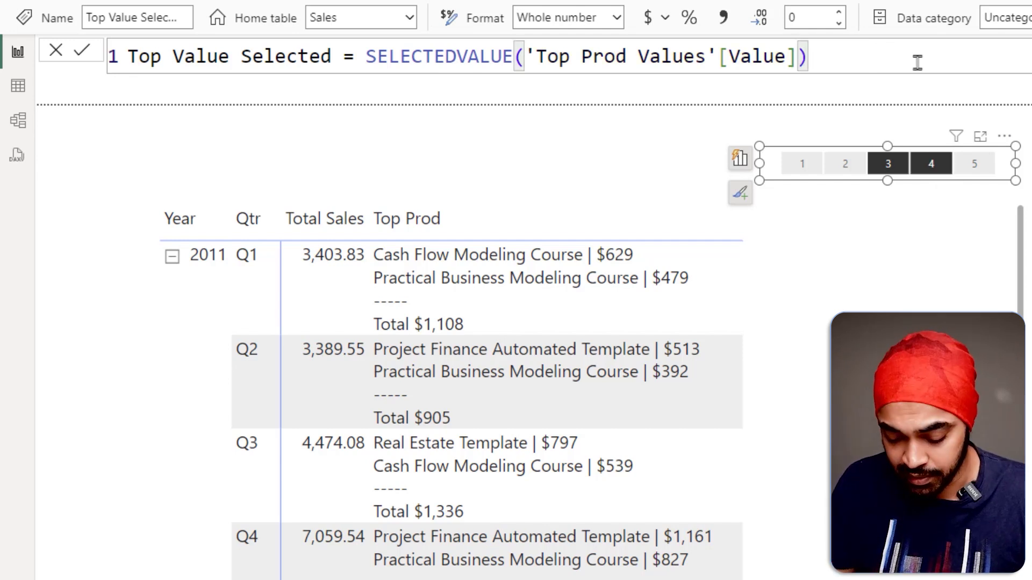
pyautogui.write(', 1')
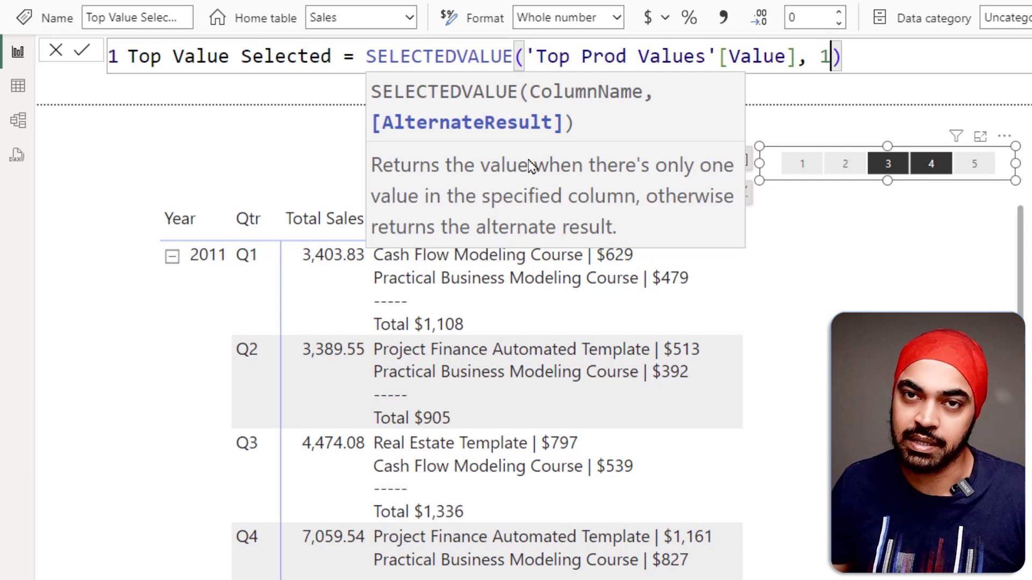
pyautogui.press('Return')
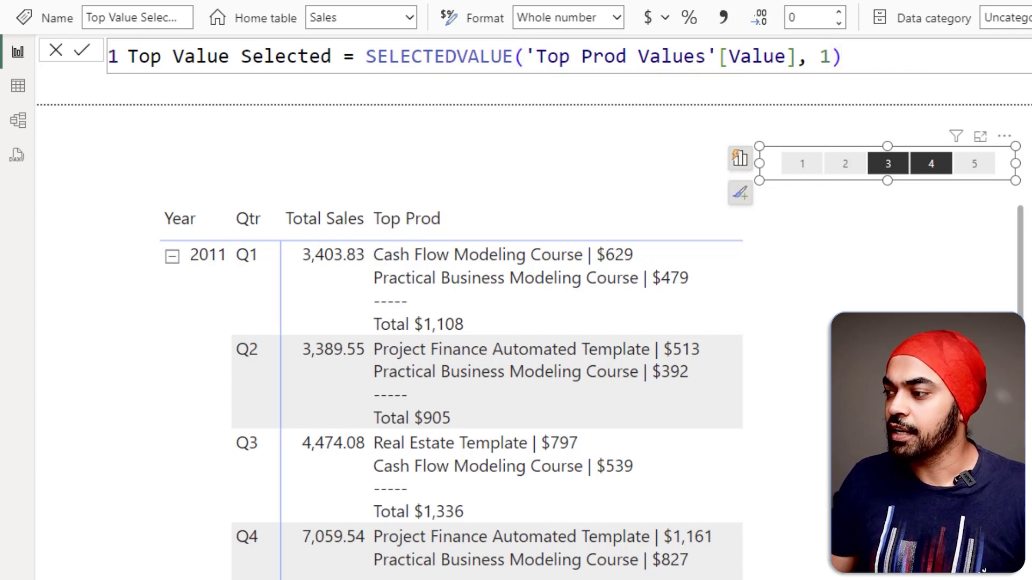
# - Add a card visual showing Top Value Selected above the matrix, narrow it and place it beside the slicer
pyautogui.moveTo(409, 196); pyautogui.dragTo(246, 143)
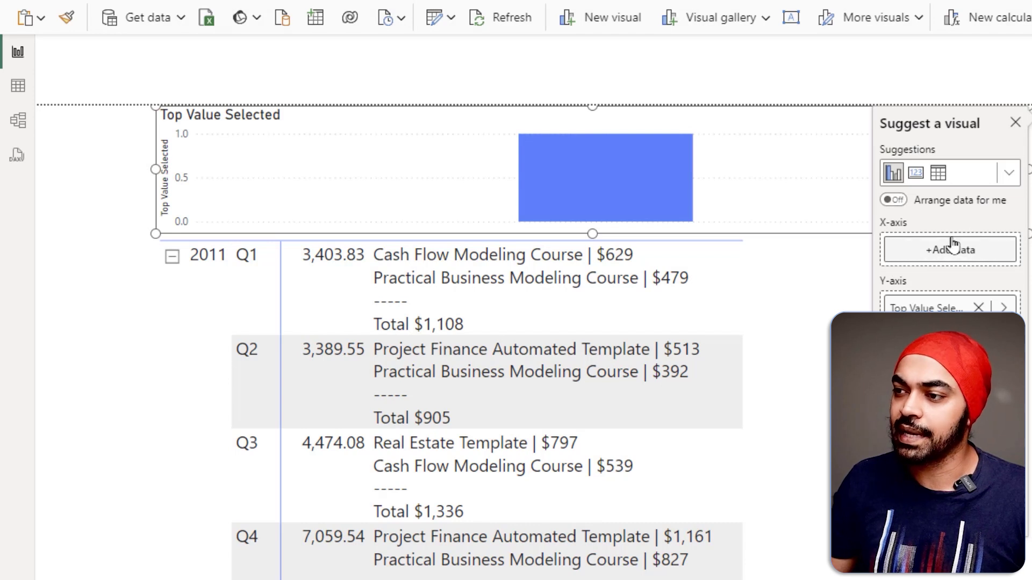
pyautogui.click(1008, 173)
pyautogui.click(915, 173)
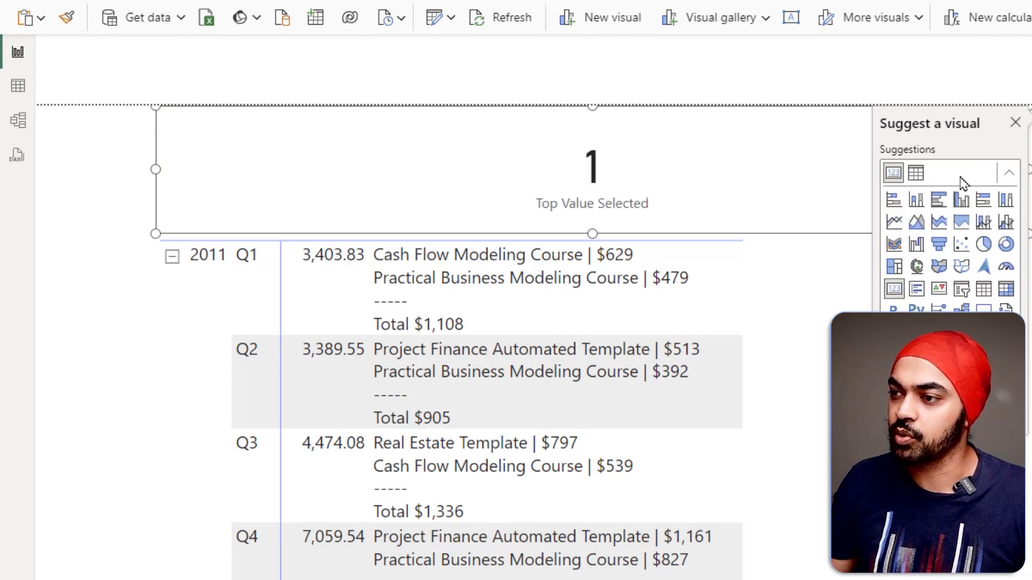
pyautogui.moveTo(638, 172); pyautogui.dragTo(520, 173)
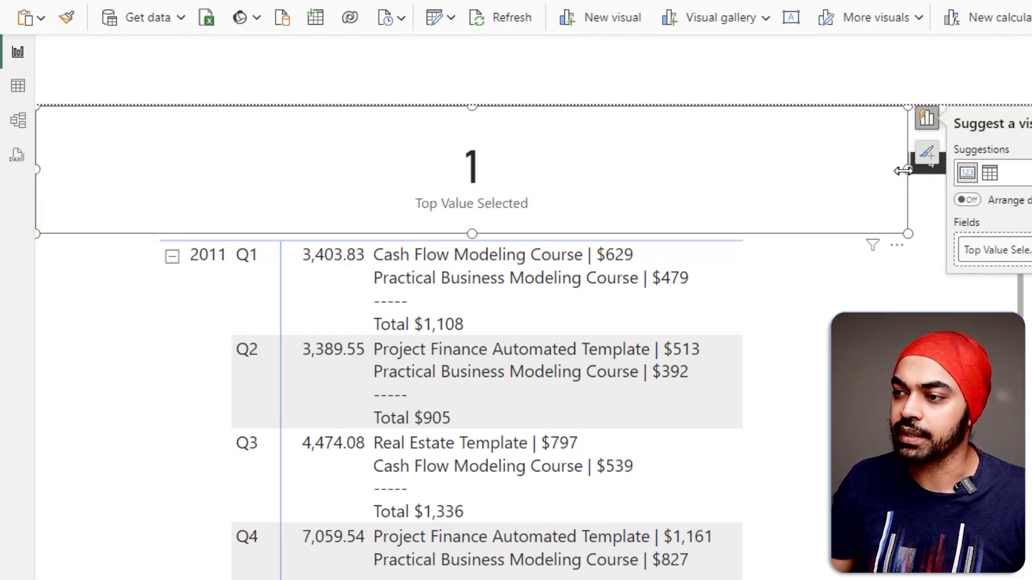
pyautogui.moveTo(908, 169); pyautogui.dragTo(707, 159)
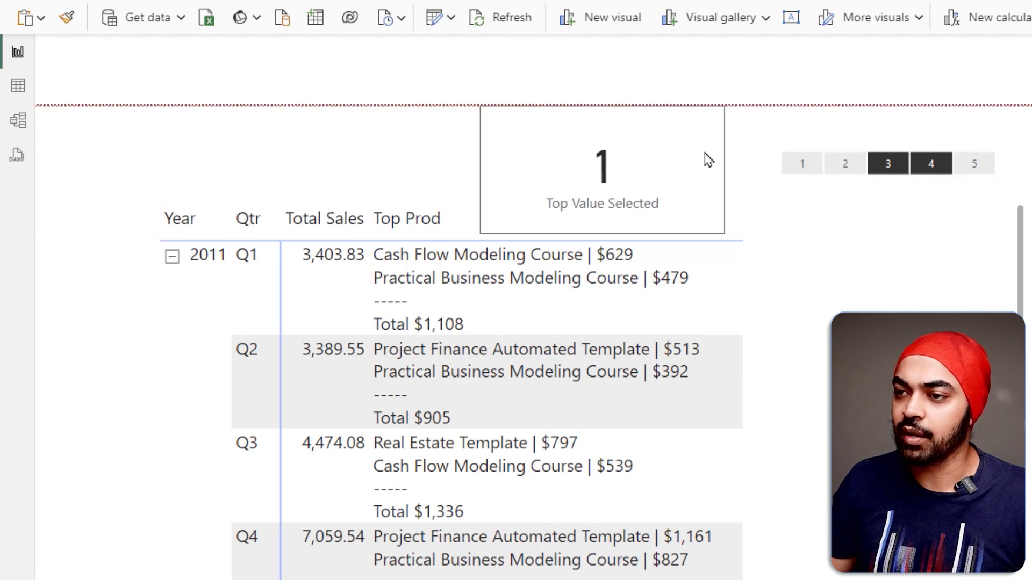
# - Shorten the Top Value Selected card and check it with 2, 1 and 4 selected one at a time in the slicer
pyautogui.moveTo(611, 232); pyautogui.dragTo(606, 177)
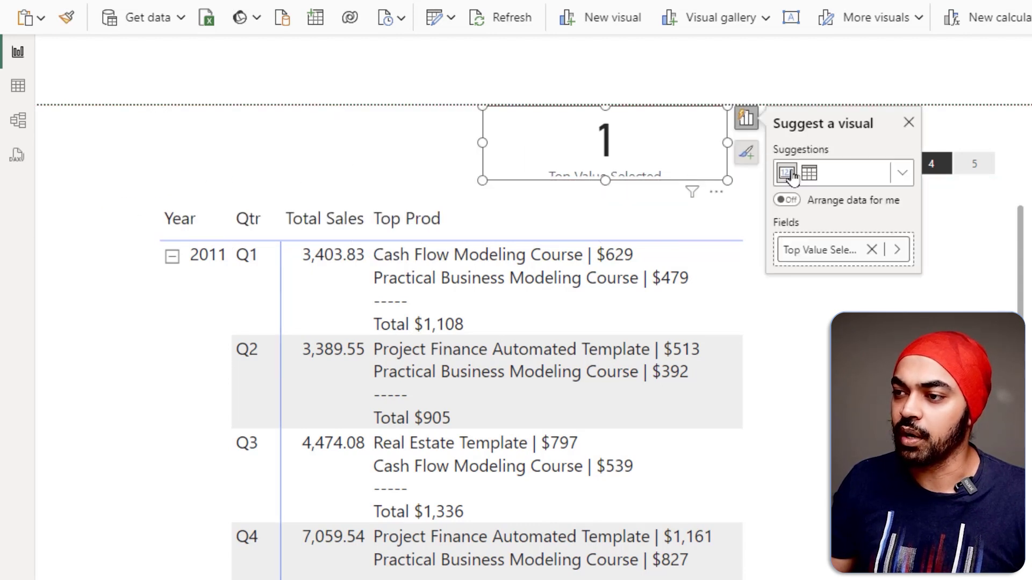
pyautogui.click(752, 204)
pyautogui.click(842, 172)
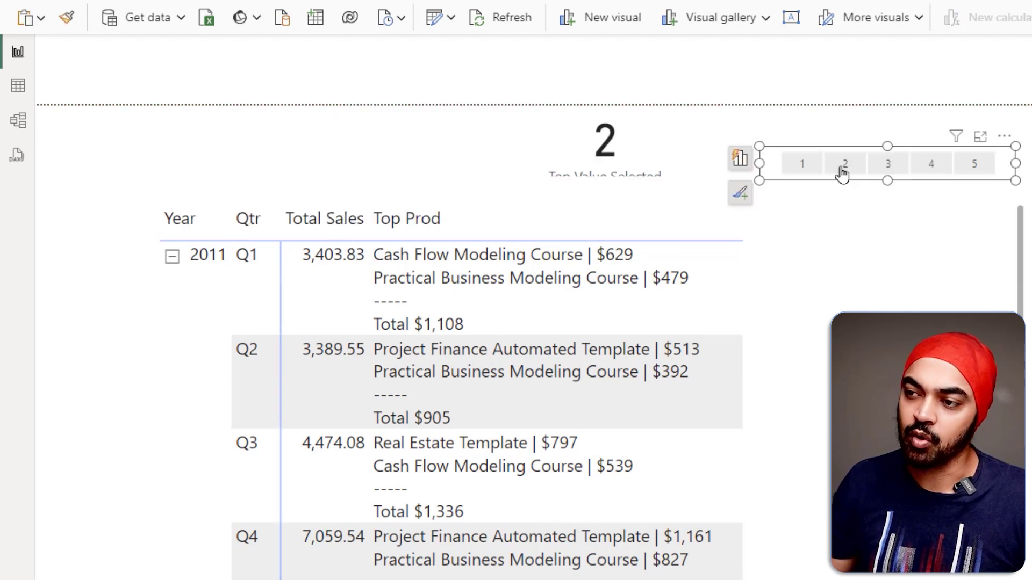
pyautogui.click(798, 166)
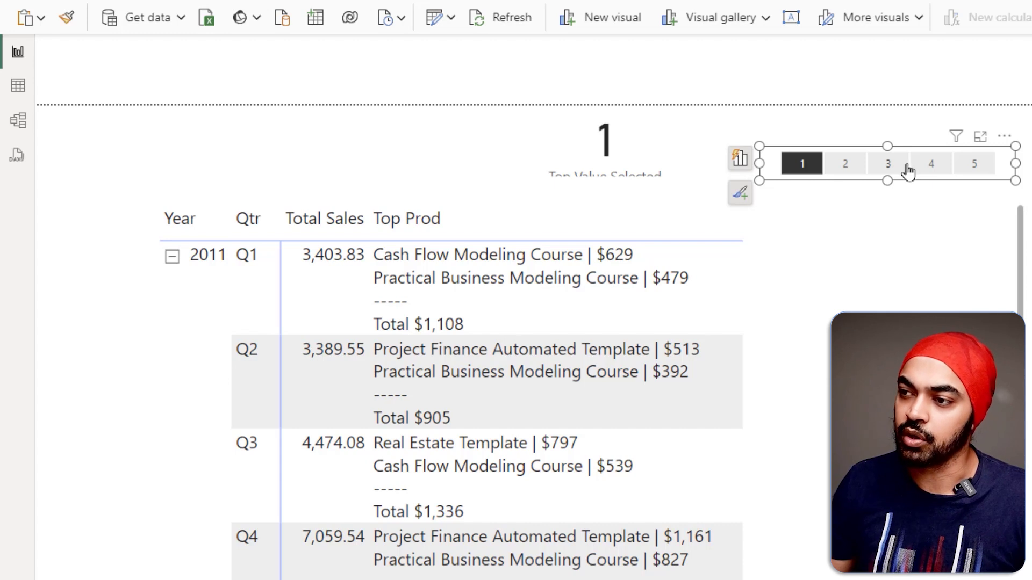
pyautogui.click(930, 167)
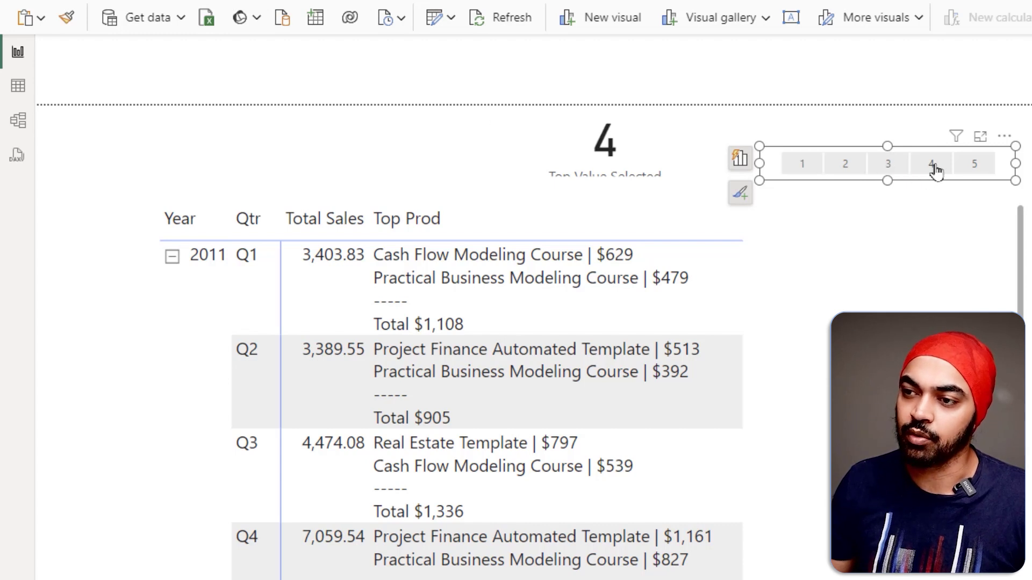
# - Delete the Top Value Selected card above the matrix
pyautogui.click(613, 159)
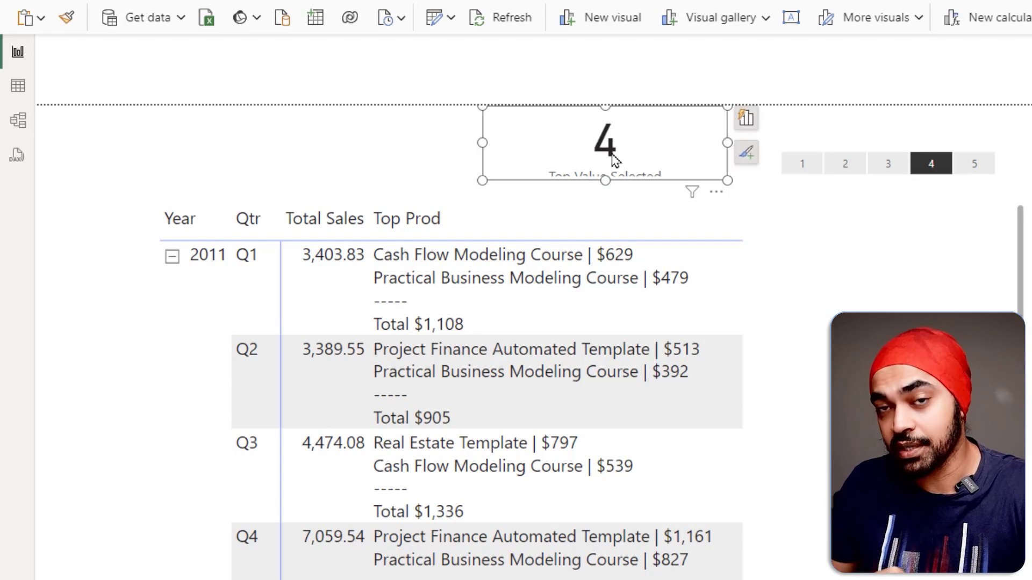
pyautogui.press('Delete')
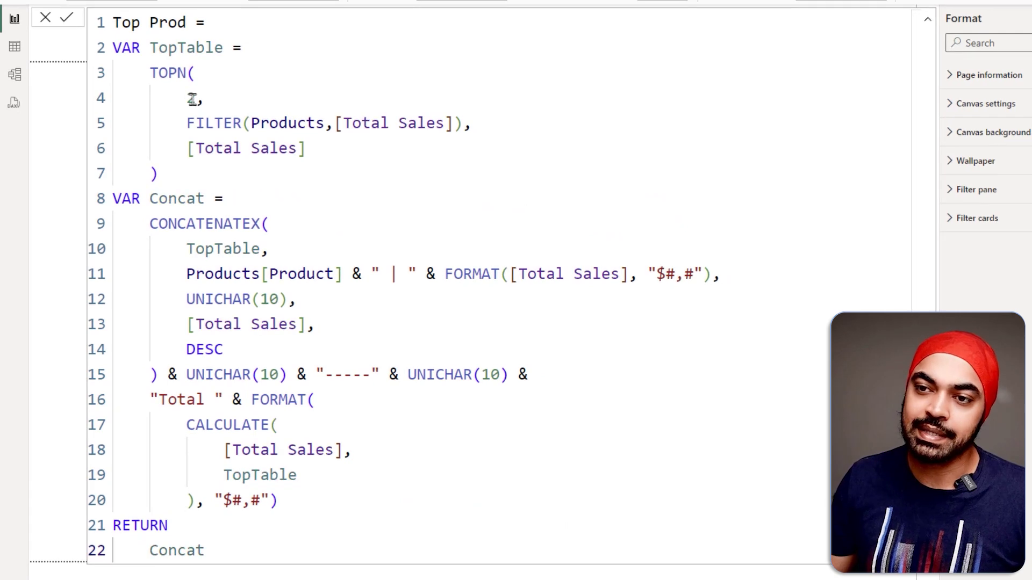
# - Replace the fixed 2 in the TOPN function of the Top Prod measure with [Top Value Selected] and commit the formula
pyautogui.press('BackSpace')
pyautogui.write('[')
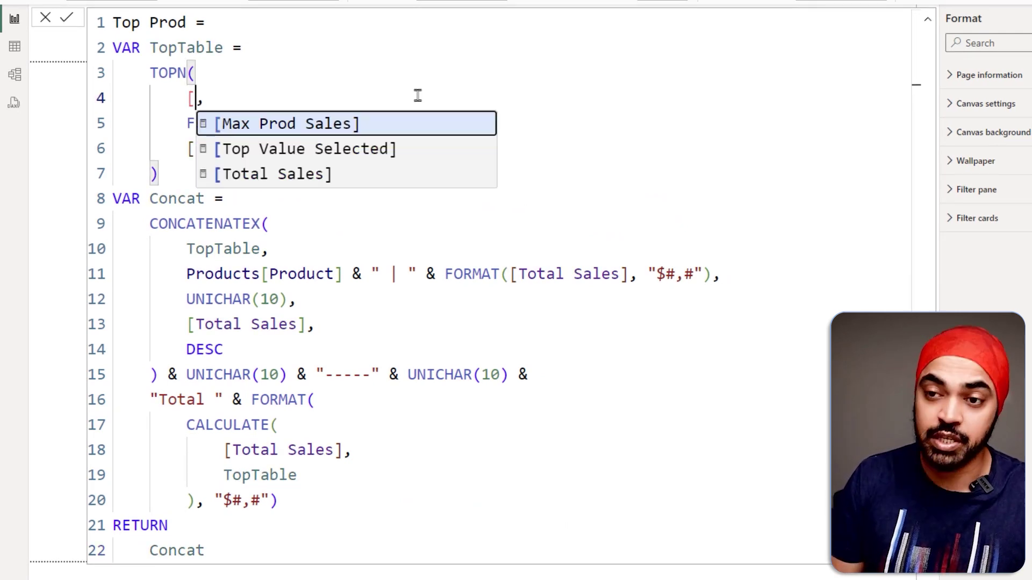
pyautogui.press('Down')
pyautogui.press('Tab')
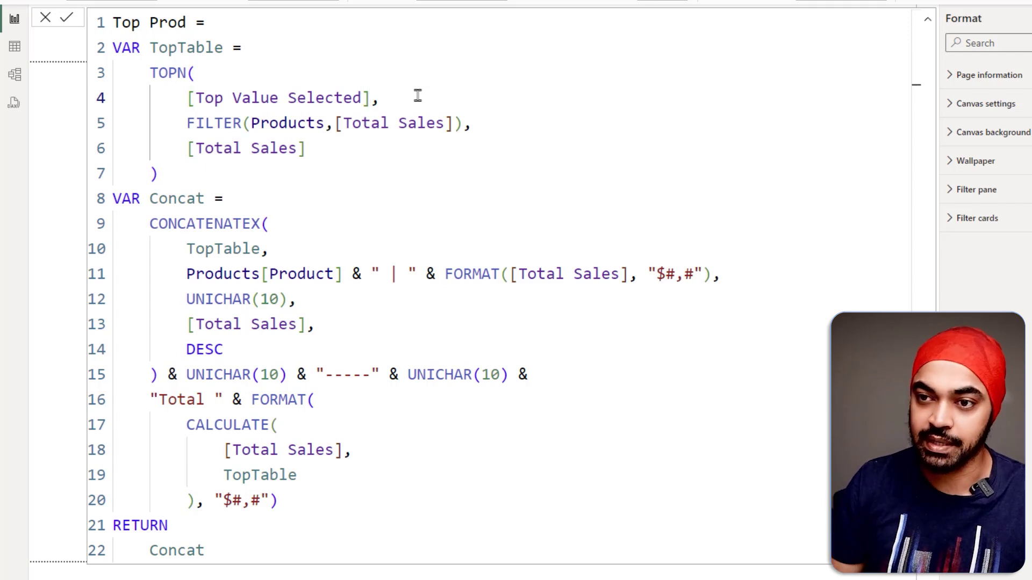
pyautogui.click(287, 73)
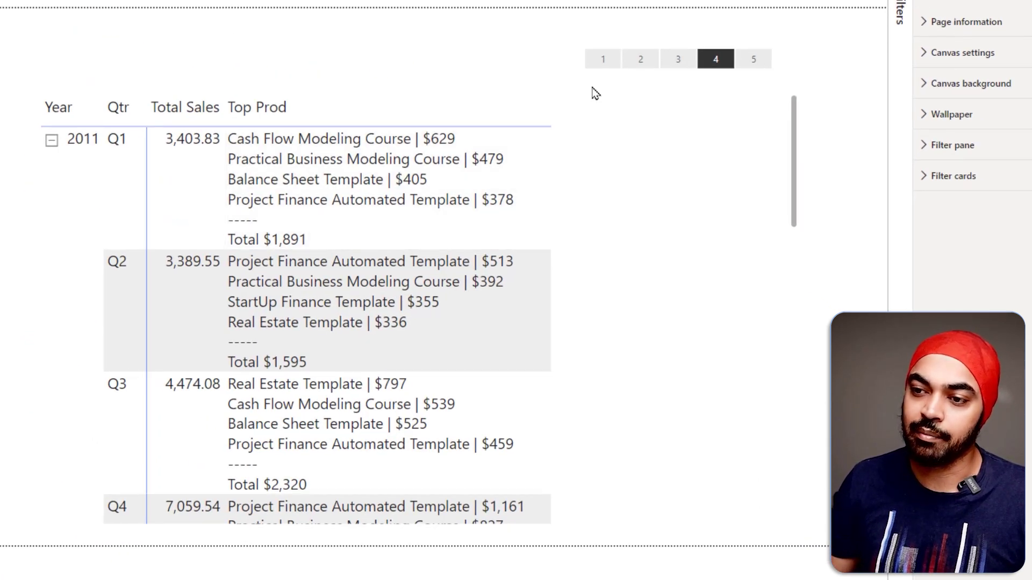
pyautogui.moveTo(469, 138)
pyautogui.mouseDown()
pyautogui.moveTo(487, 126)
pyautogui.moveTo(519, 144)
pyautogui.mouseUp()
pyautogui.moveTo(424, 171); pyautogui.dragTo(448, 166)
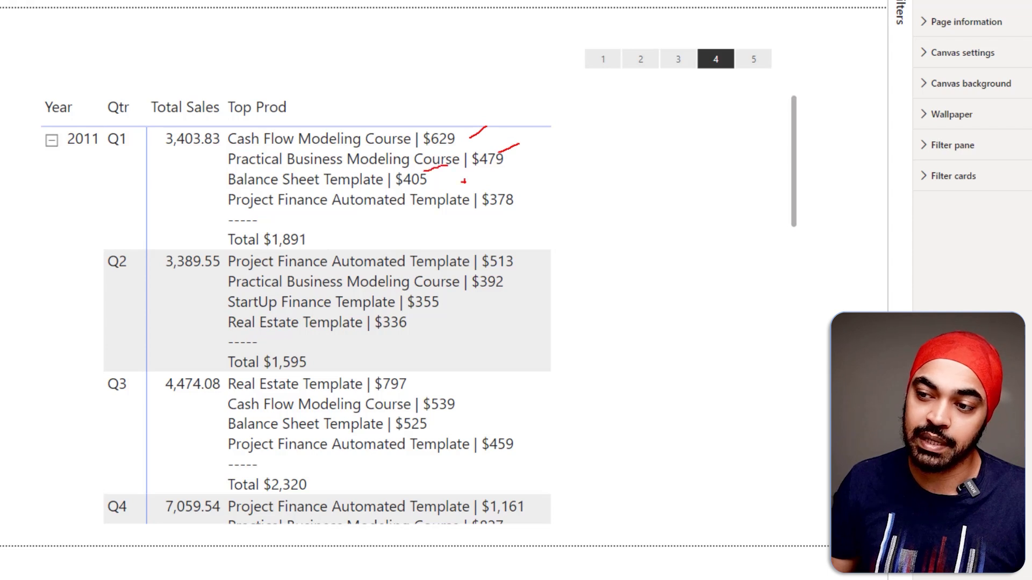
pyautogui.moveTo(501, 203); pyautogui.dragTo(523, 188)
pyautogui.moveTo(271, 221)
pyautogui.mouseDown()
pyautogui.moveTo(325, 226)
pyautogui.moveTo(266, 248)
pyautogui.moveTo(294, 209)
pyautogui.mouseUp()
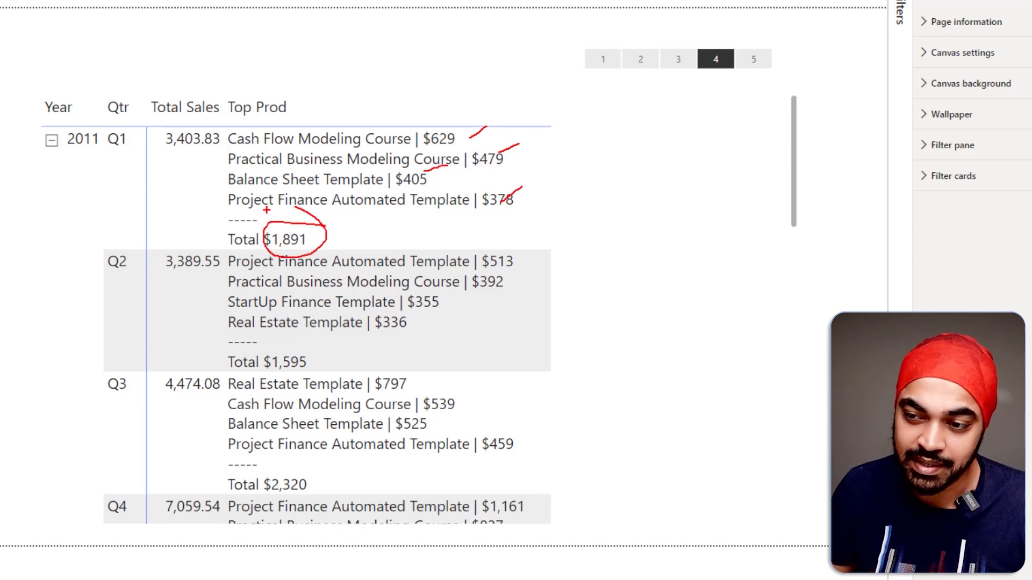
pyautogui.press('Escape')
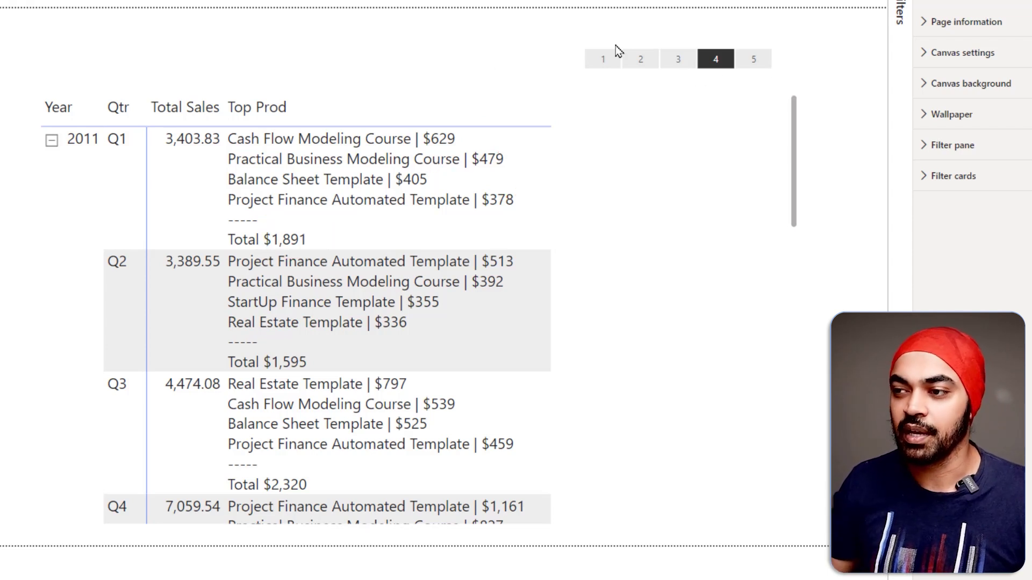
# - Check the matrix's Top Prod lists with 2, 1 and finally 3 selected in the slicer
pyautogui.click(641, 61)
pyautogui.click(591, 59)
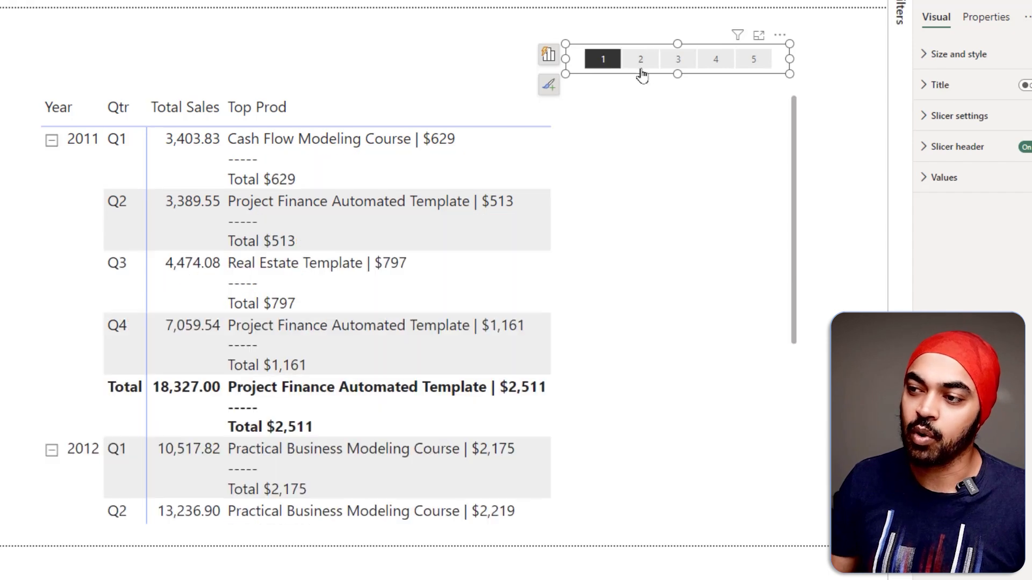
pyautogui.click(676, 67)
pyautogui.click(456, 43)
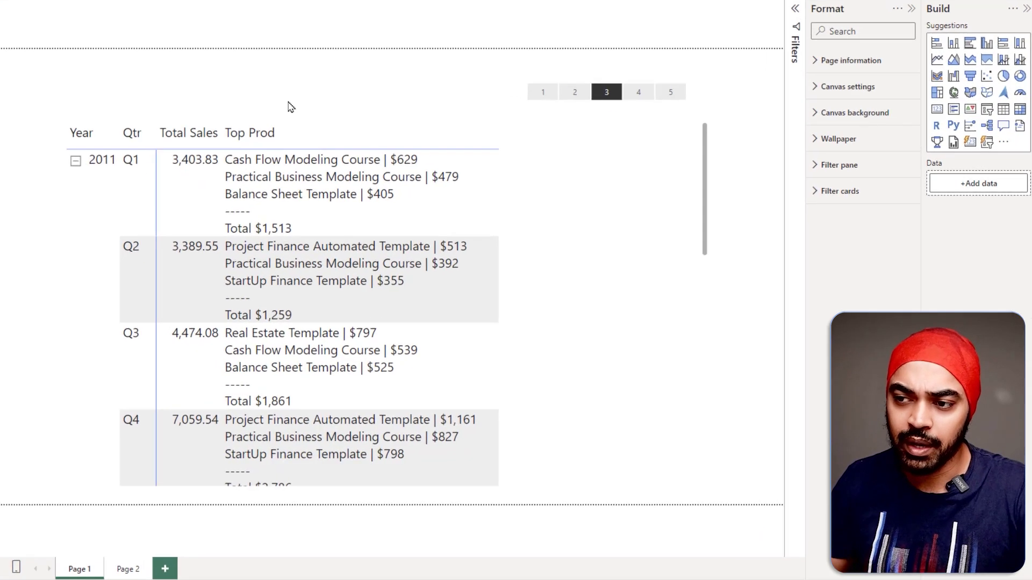
pyautogui.moveTo(520, 92)
pyautogui.mouseDown()
pyautogui.moveTo(552, 150)
pyautogui.moveTo(527, 192)
pyautogui.mouseUp()
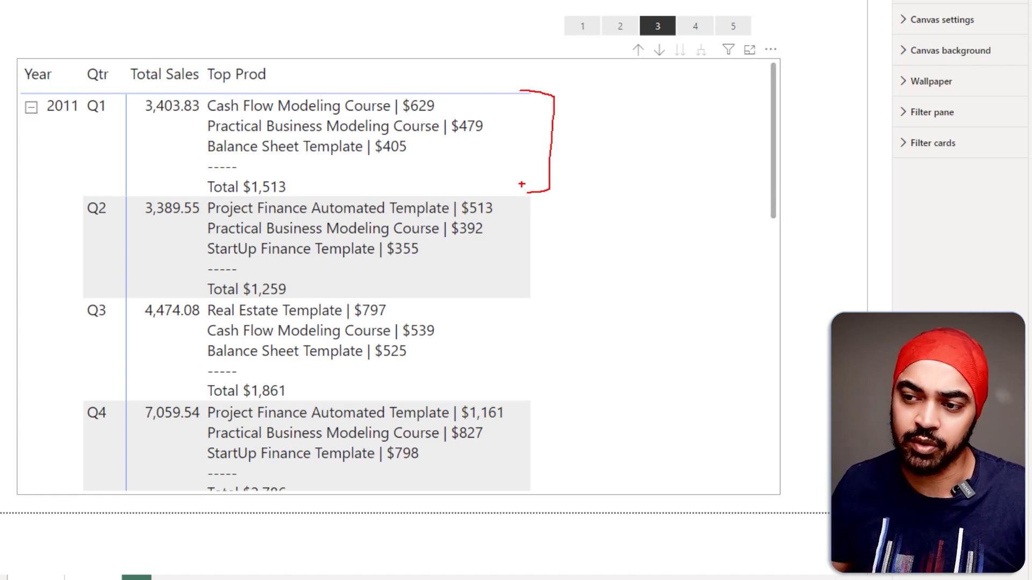
pyautogui.moveTo(520, 155); pyautogui.dragTo(570, 132)
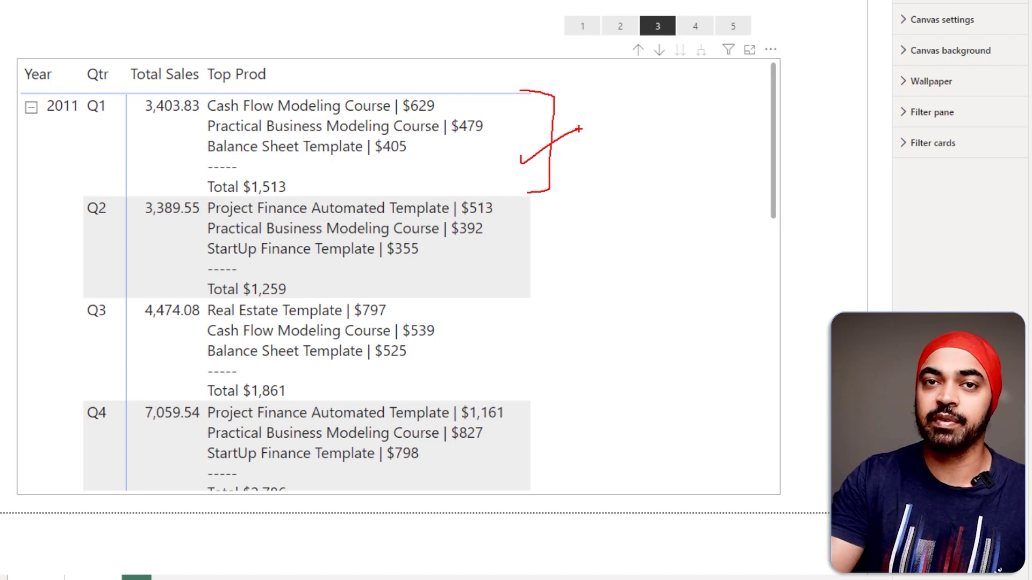
pyautogui.press('Escape')
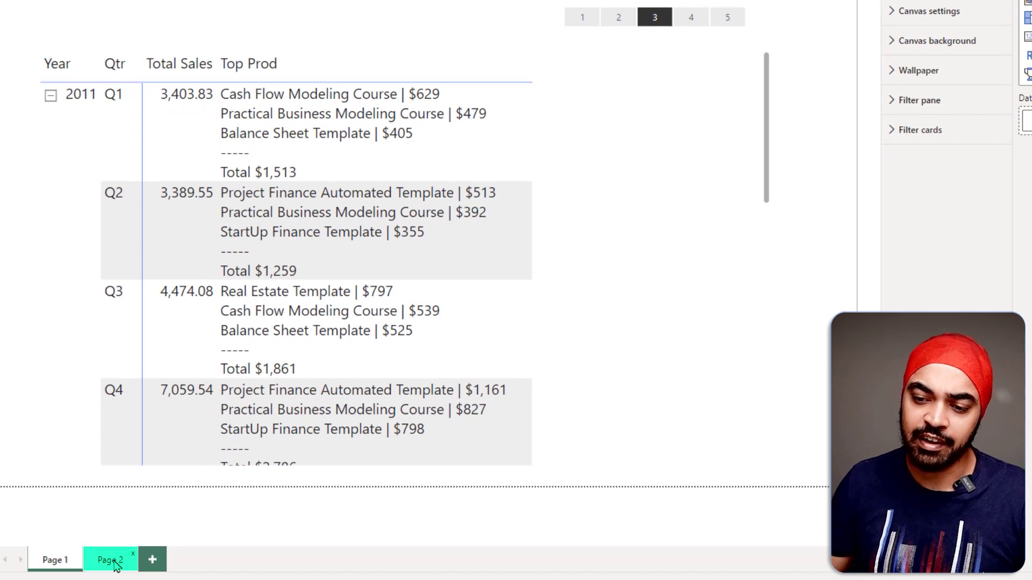
# - Add the Top Prod measure to the tooltips of the Total Sales by Year and Month line chart on Page 2
pyautogui.click(113, 561)
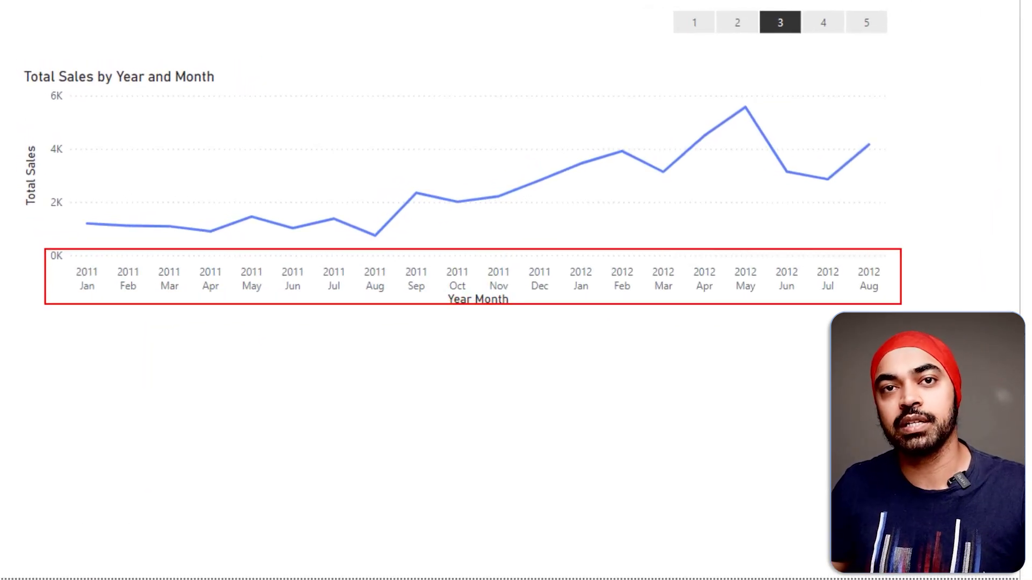
pyautogui.moveTo(120, 206)
pyautogui.mouseDown()
pyautogui.moveTo(449, 175)
pyautogui.moveTo(830, 99)
pyautogui.mouseUp()
pyautogui.press('Escape')
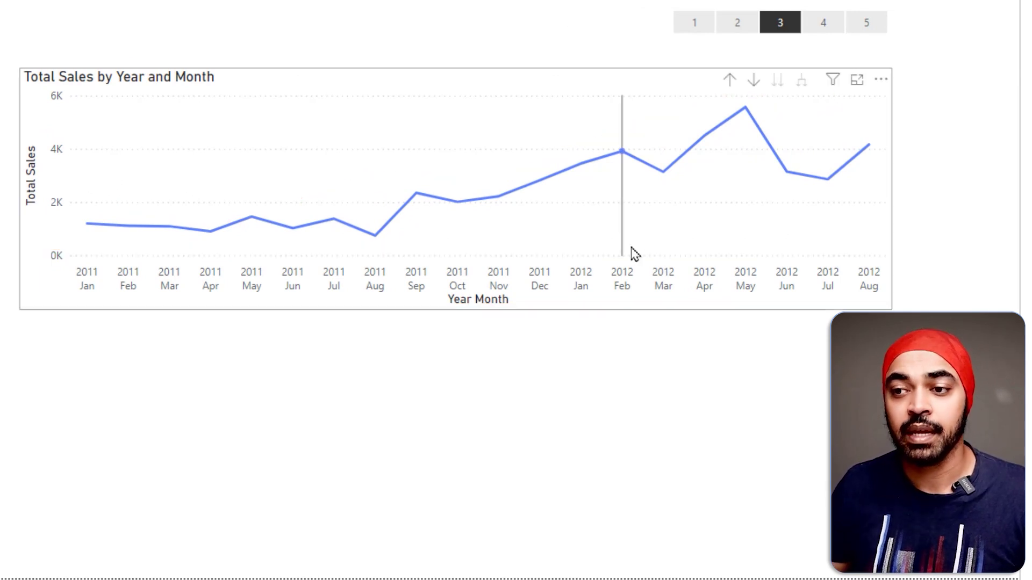
pyautogui.click(387, 92)
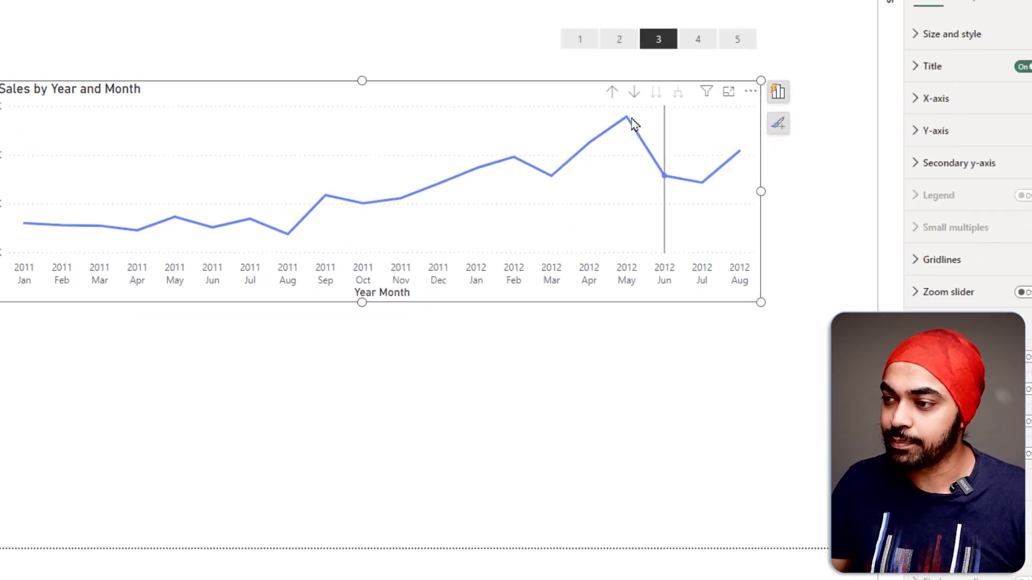
pyautogui.click(907, 80)
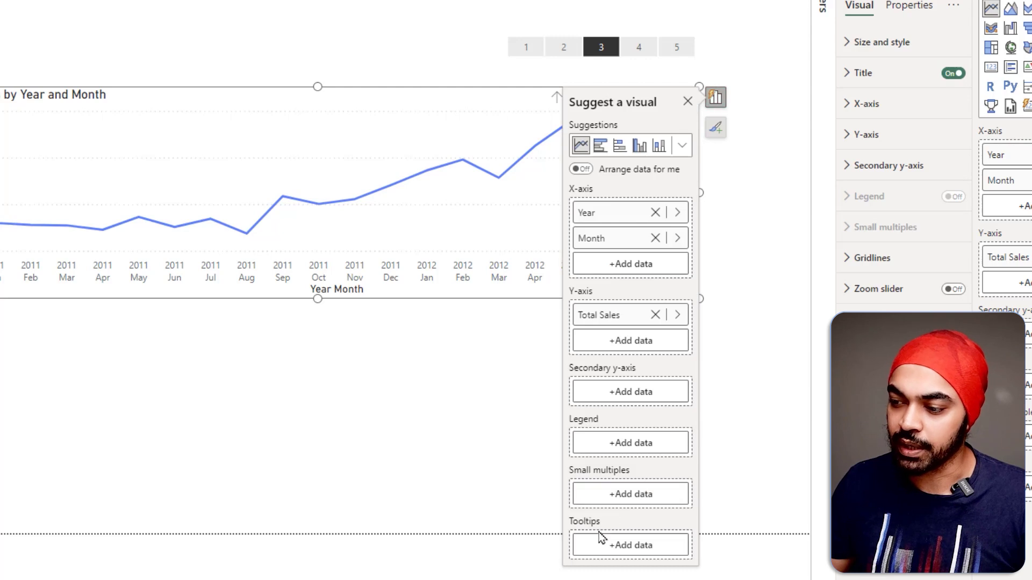
pyautogui.click(606, 548)
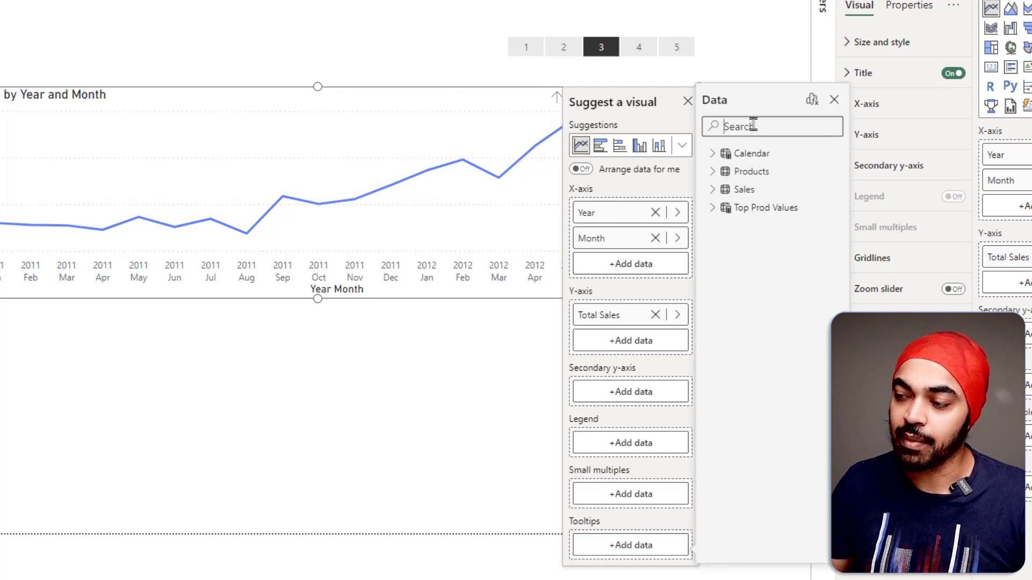
pyautogui.write('top')
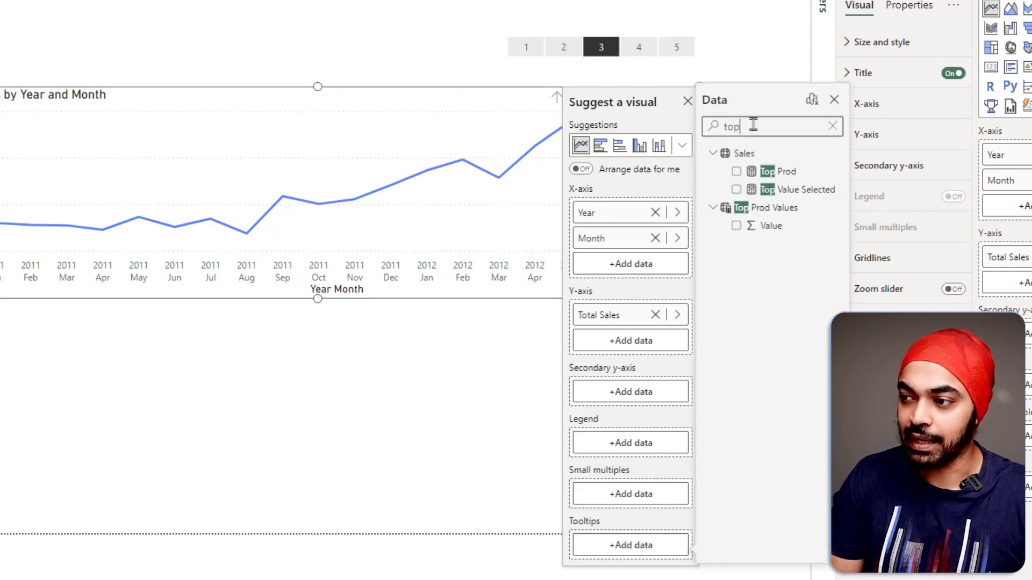
pyautogui.click(737, 172)
pyautogui.click(451, 398)
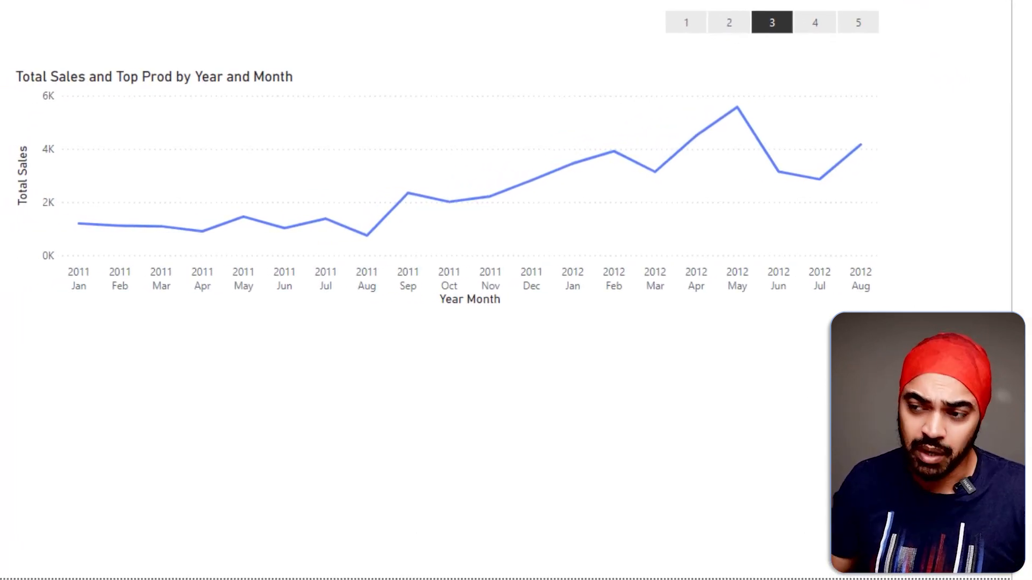
pyautogui.moveTo(454, 204)
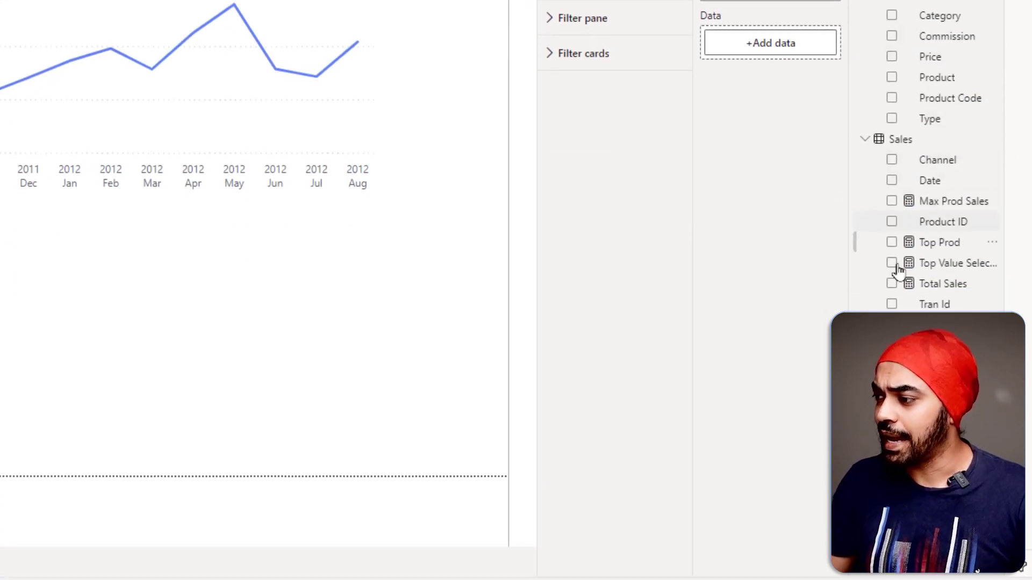
# - Add a table visual of the Top Prod measure below the line chart and shrink it to fit its text
pyautogui.moveTo(914, 243); pyautogui.dragTo(425, 301)
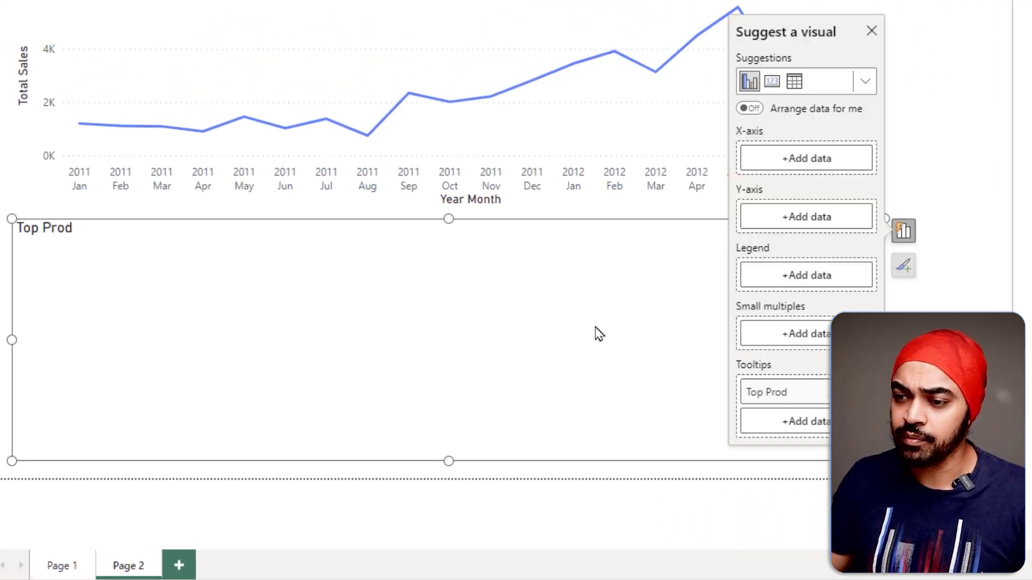
pyautogui.click(868, 88)
pyautogui.click(840, 114)
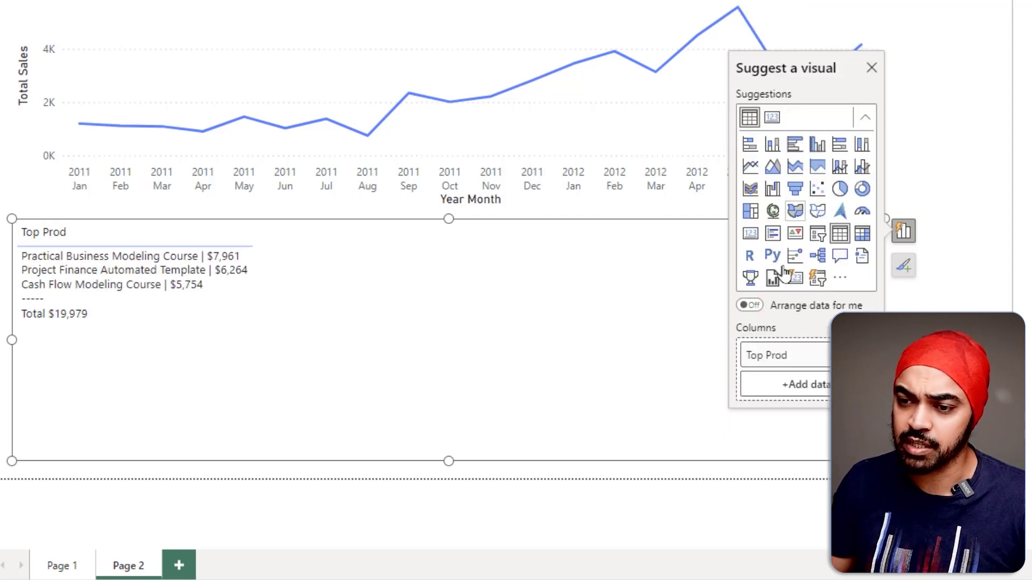
pyautogui.moveTo(886, 461); pyautogui.dragTo(630, 410)
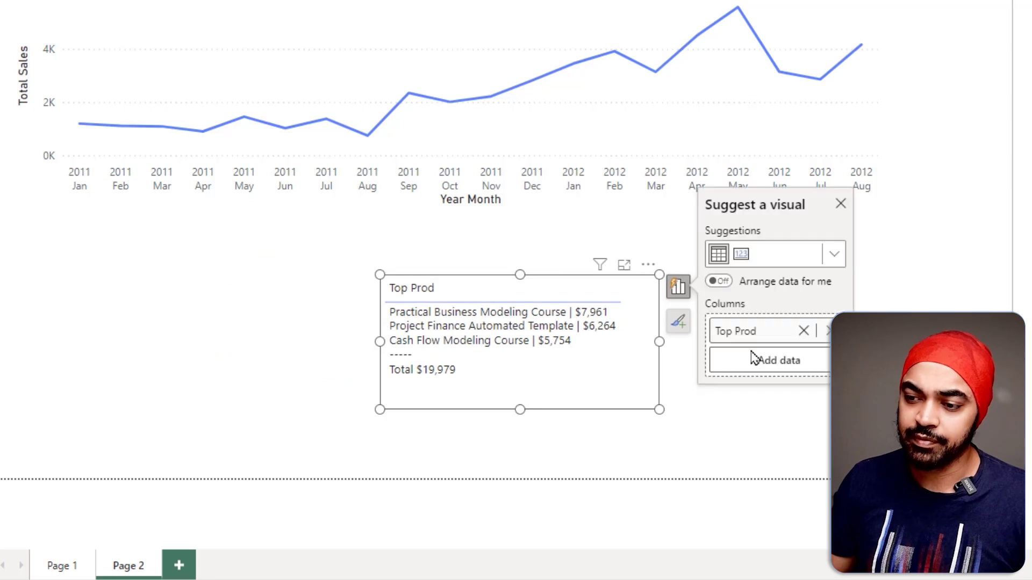
pyautogui.click(818, 418)
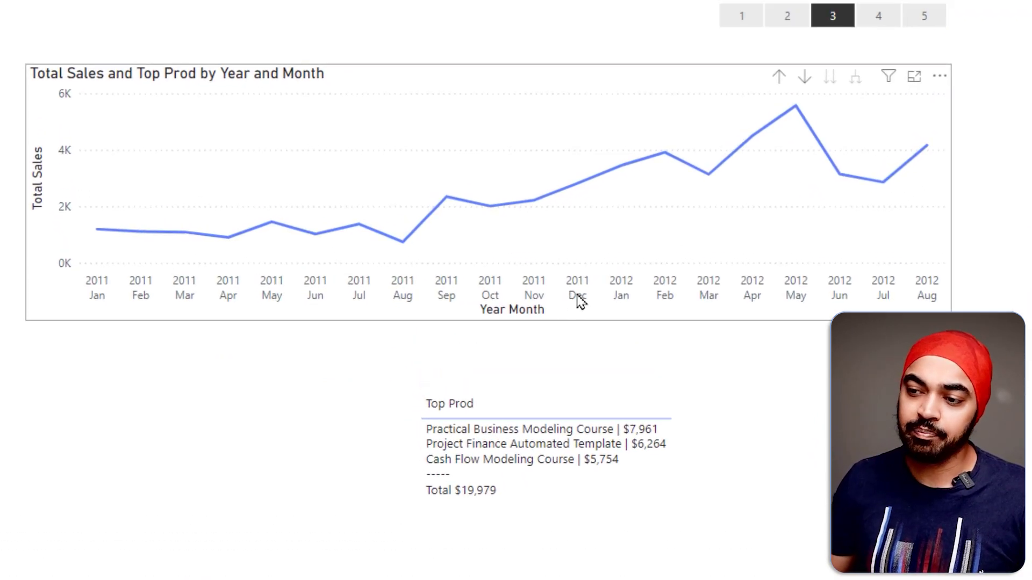
# - Cross-filter the Top Prod table by selecting December 2011 and October 2011 on the line chart's axis
pyautogui.click(579, 297)
pyautogui.click(497, 297)
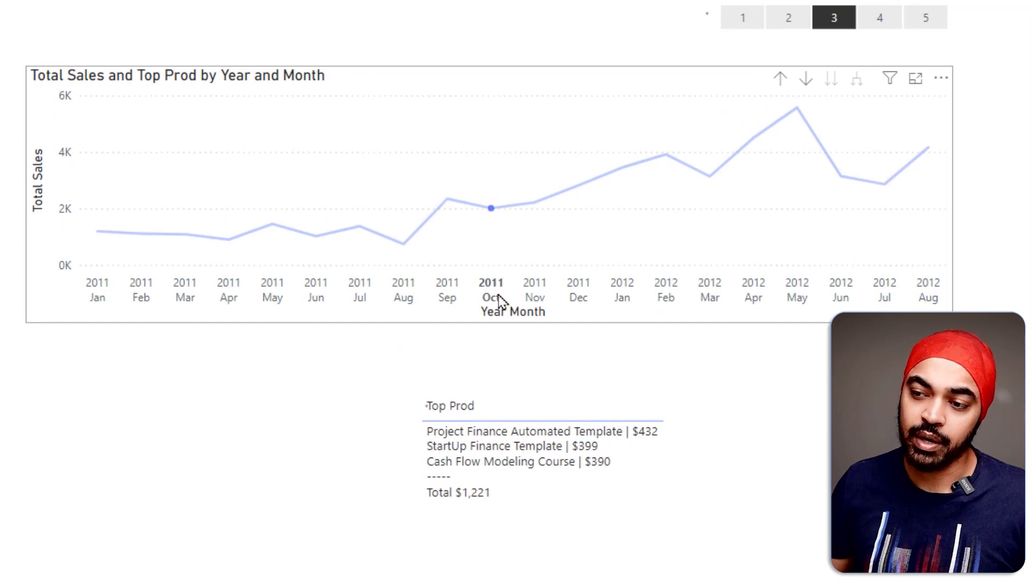